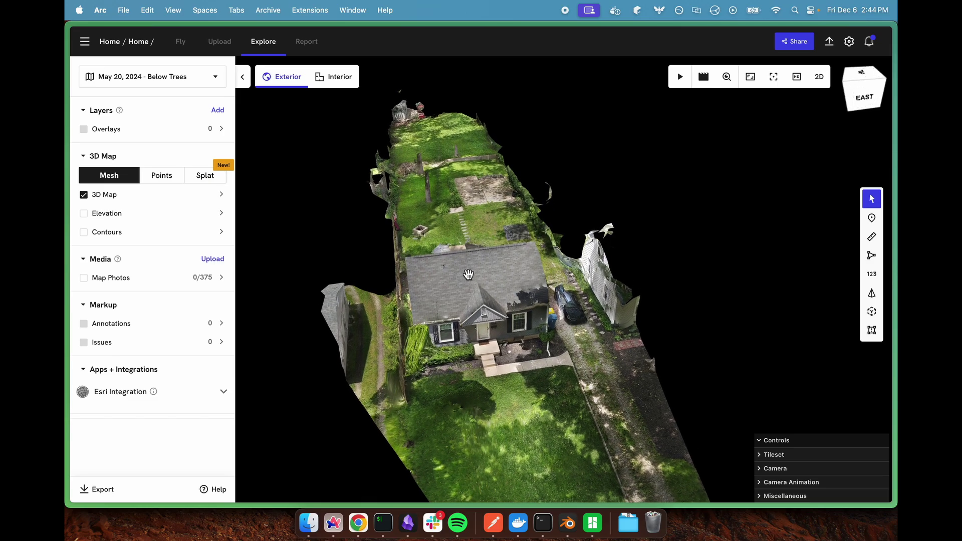
Step: Examine the 3D map of the house and yard from the front, above, the back yard and the driveway side
left_click_drag(444, 308, 448, 261)
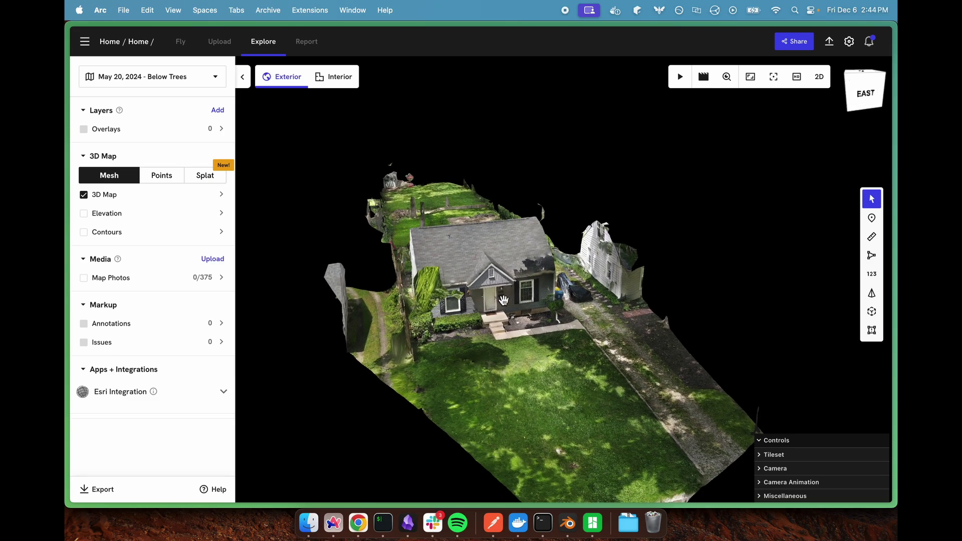
left_click_drag(504, 300, 486, 375)
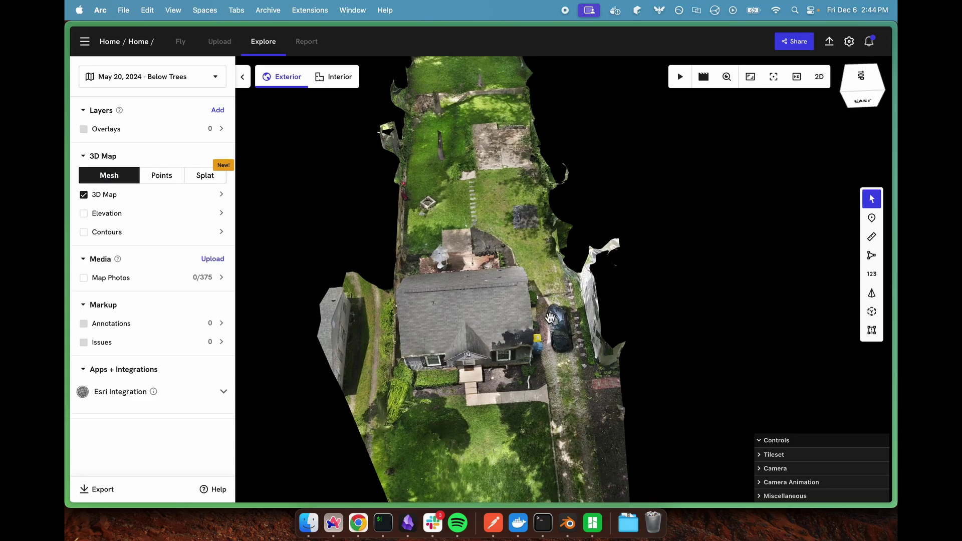
scroll(550, 318, "up", 8)
left_click_drag(550, 318, 282, 305)
right_click_drag(524, 190, 542, 320)
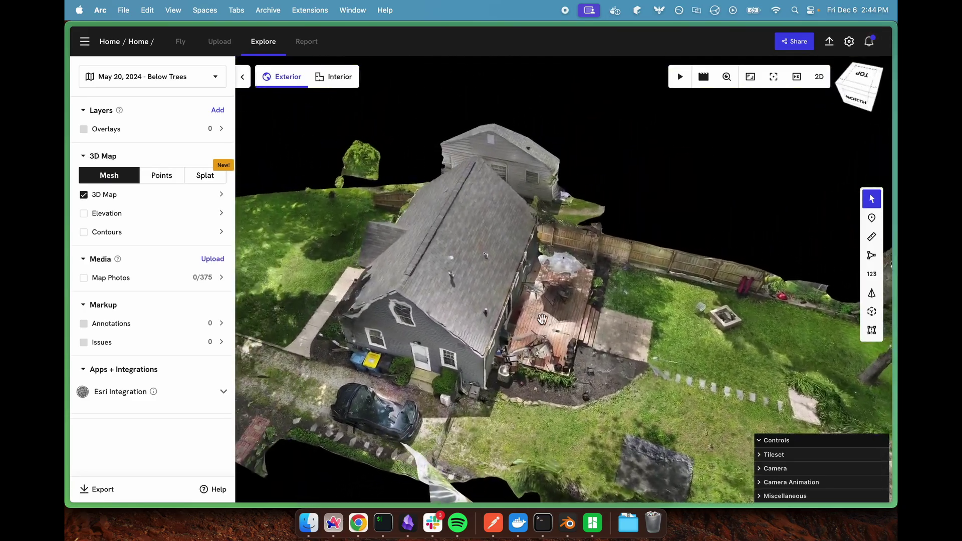
left_click_drag(543, 319, 585, 185)
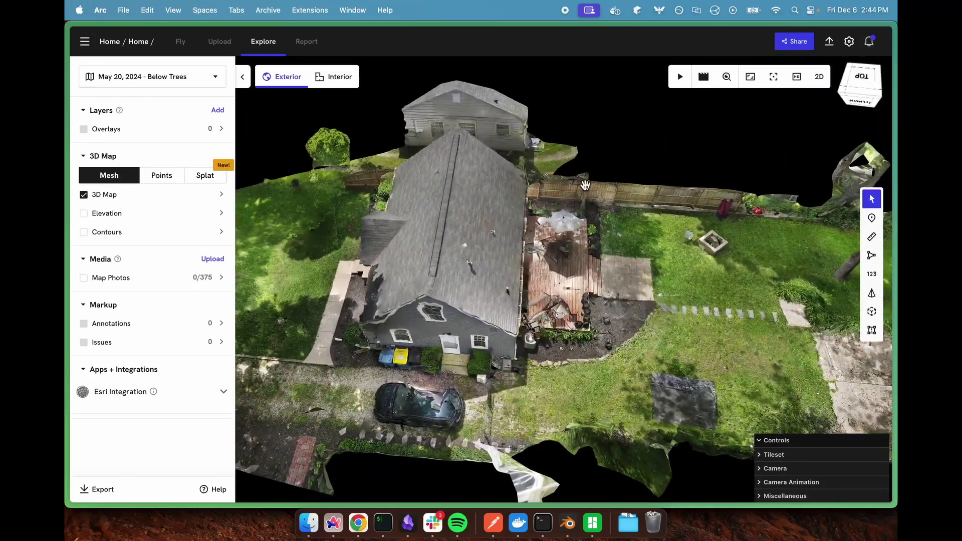
left_click_drag(580, 220, 643, 289)
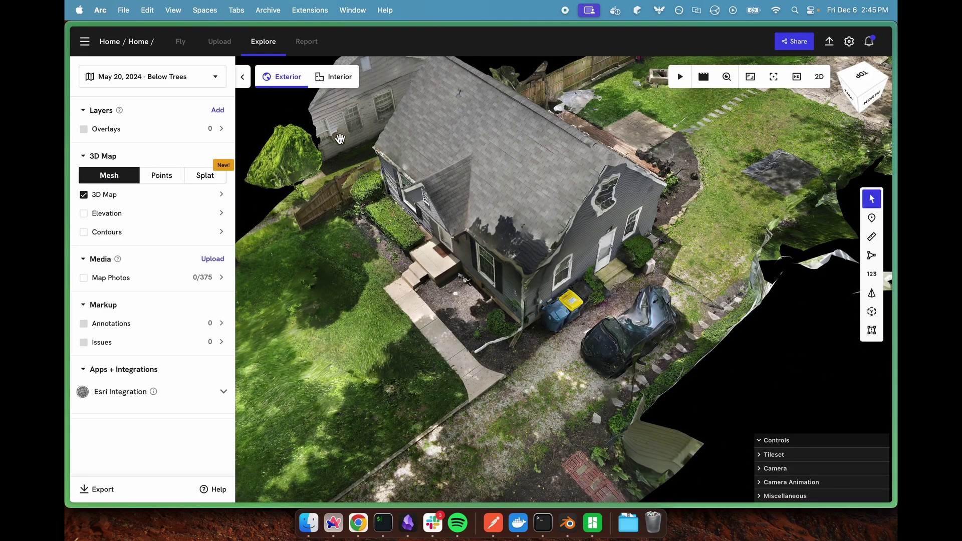
Step: Open the export settings for the 3D Model of the map
left_click(114, 485)
scroll(156, 253, "down", 3)
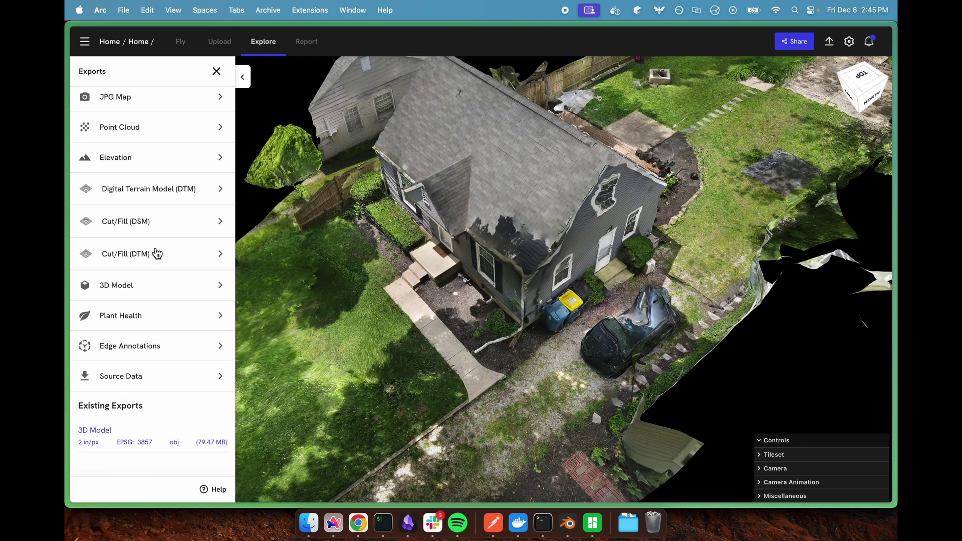
left_click(155, 289)
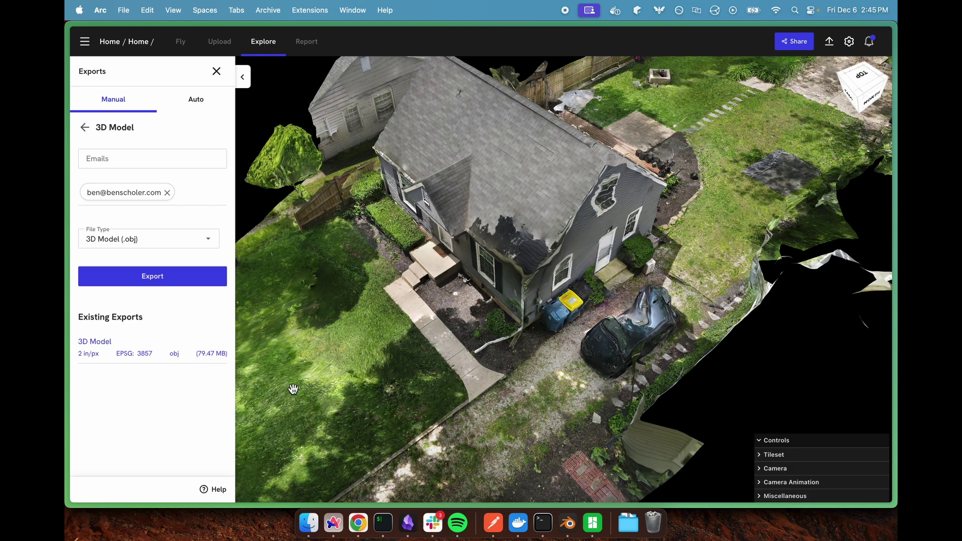
Step: Switch to Blender and look up the Wavefront (.obj) import option without importing anything
left_click(569, 524)
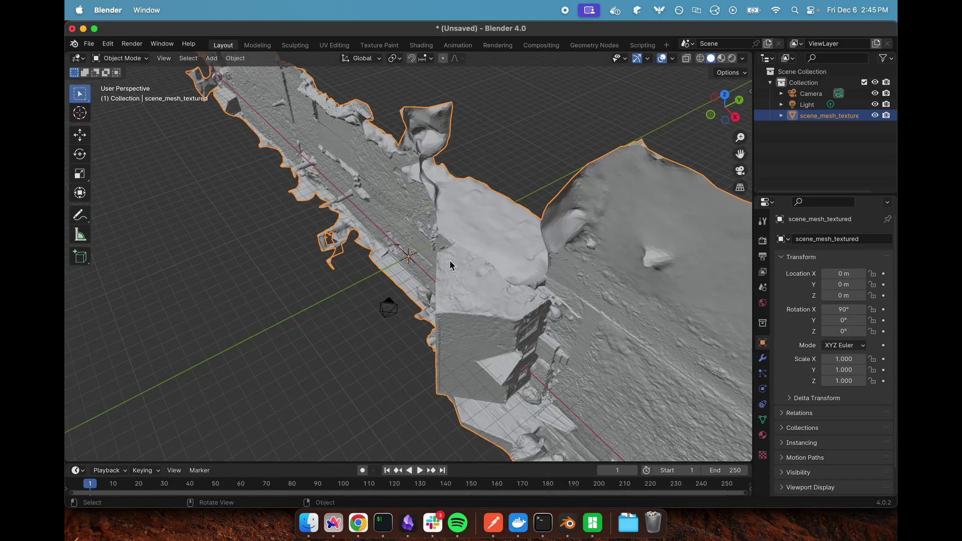
left_click(94, 46)
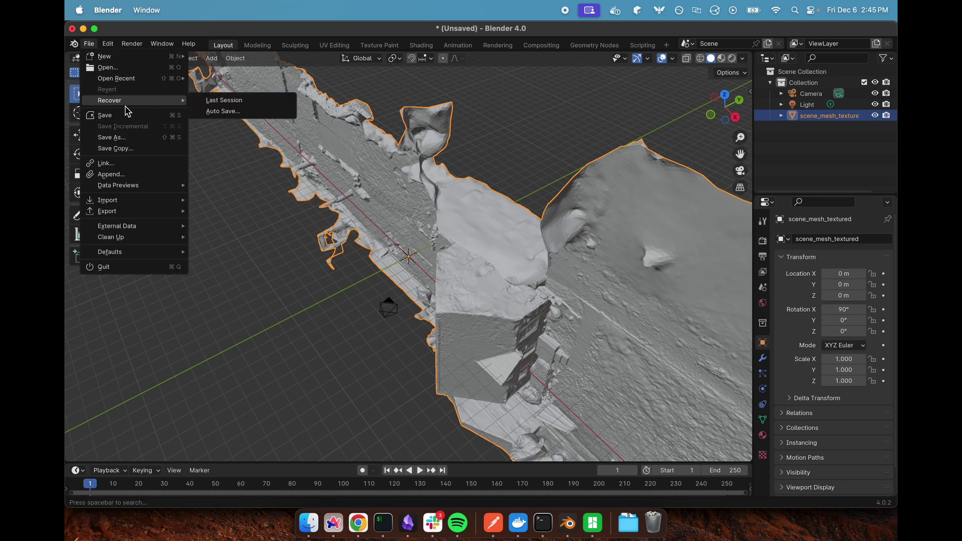
mouse_move(145, 205)
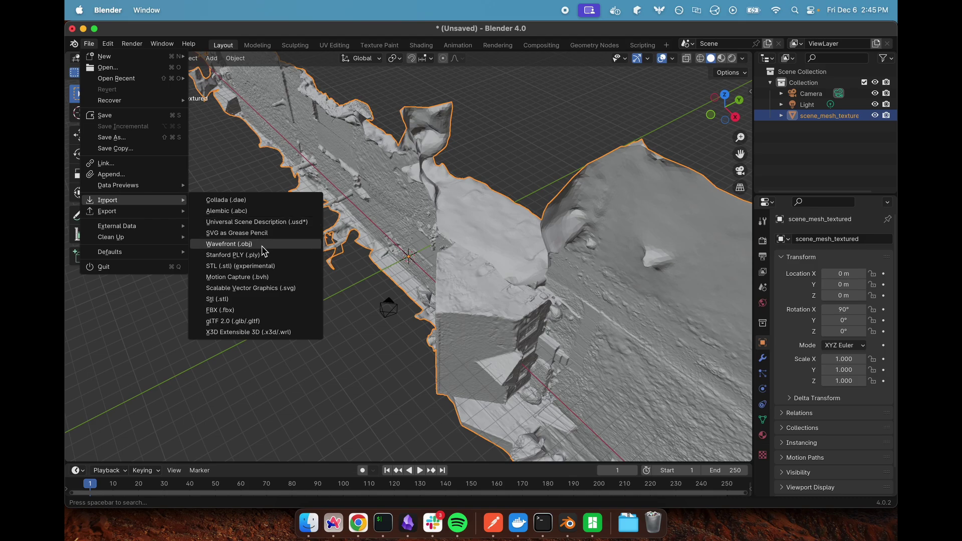
left_click(478, 150)
Step: Select the scanned property mesh and set its X rotation to 0°
scroll(484, 151, "down", 1)
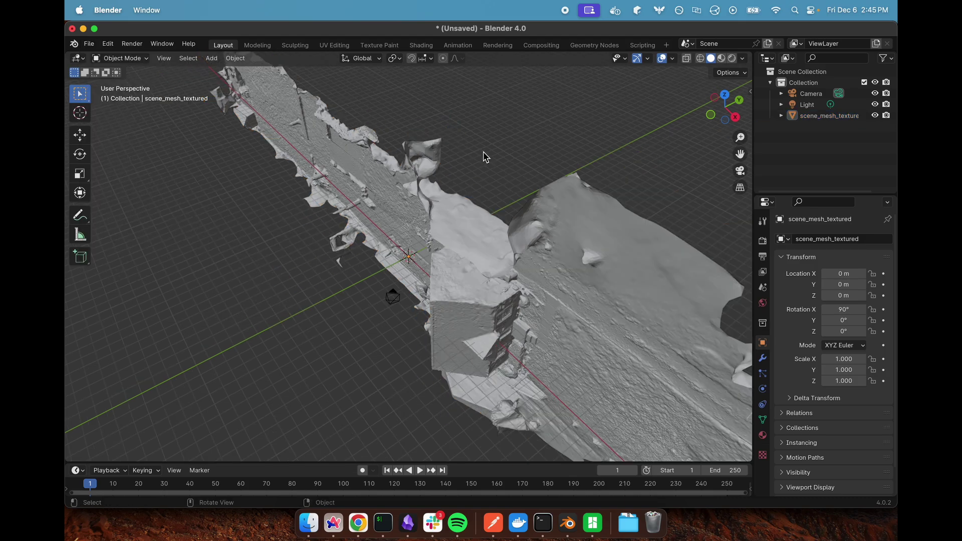
right_click(484, 153)
left_click(483, 153)
right_click(505, 157)
middle_click_drag(515, 159, 493, 148)
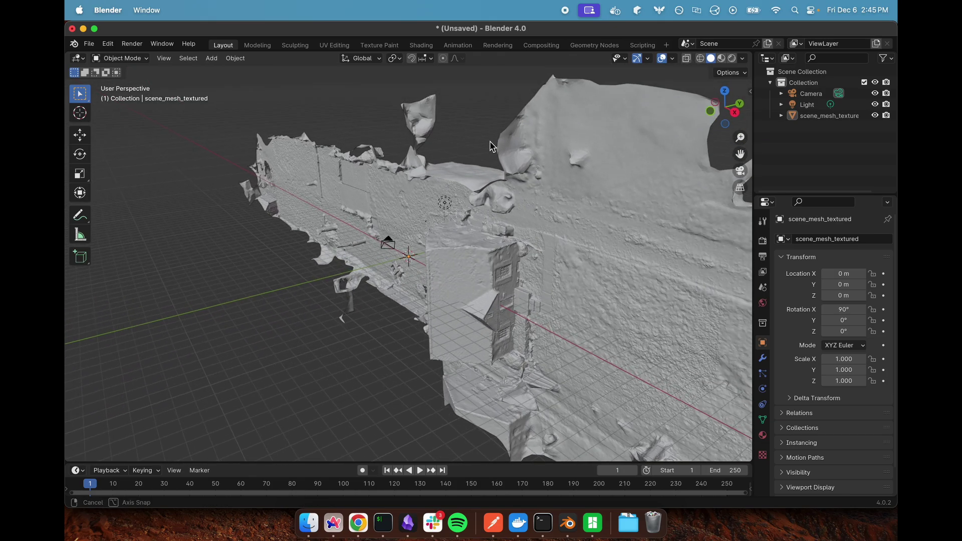
left_click(628, 303)
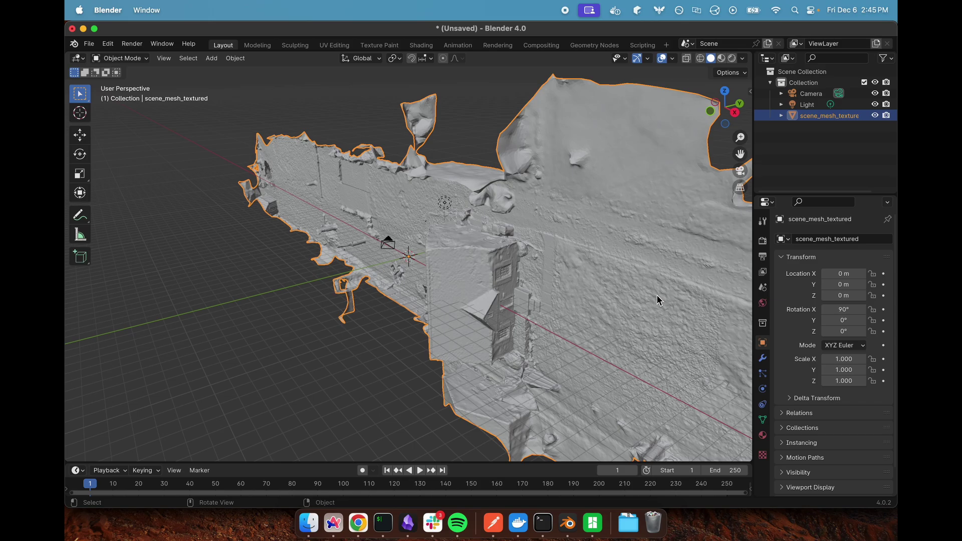
left_click(850, 308)
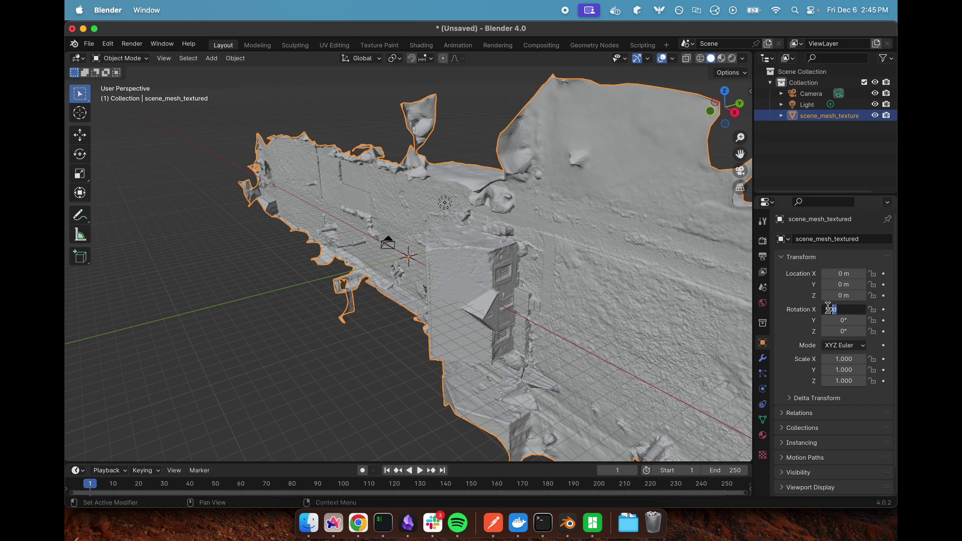
type("0")
key("Return")
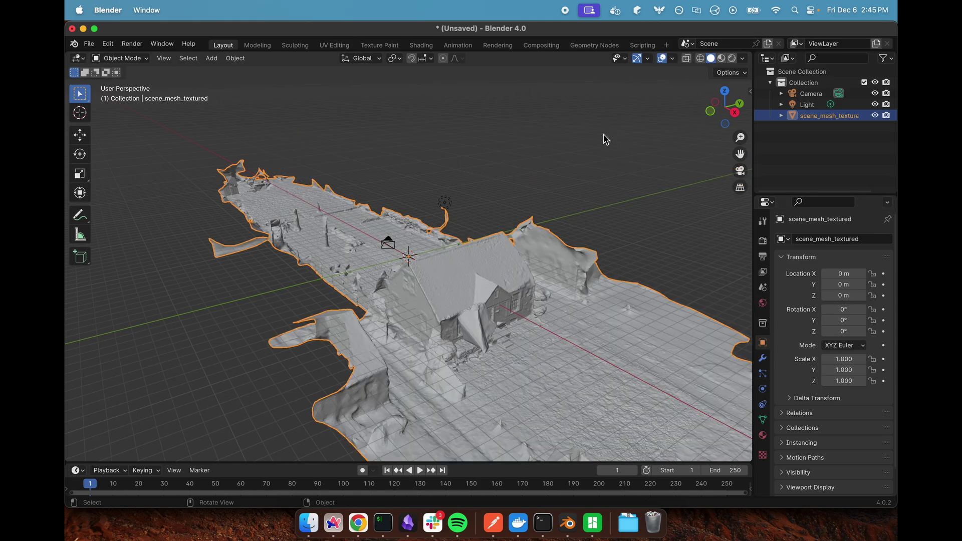
Step: Set the mesh's origin with Geometry to Origin so that it is centred on the world origin
right_click(478, 303)
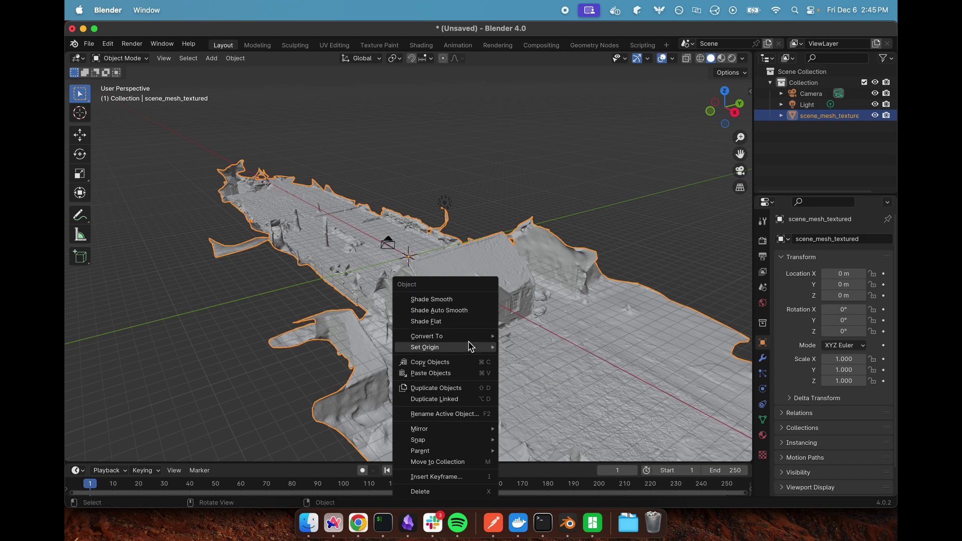
mouse_move(468, 348)
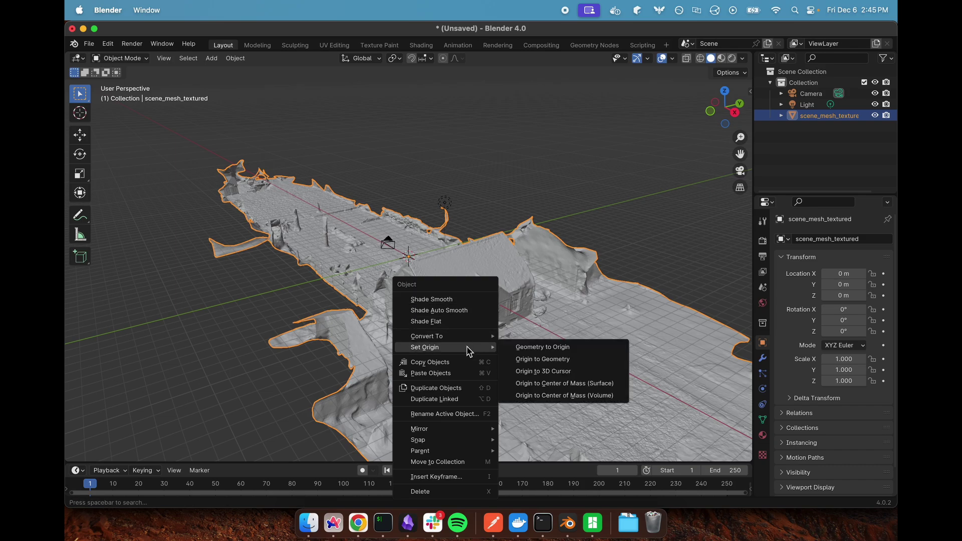
left_click(550, 347)
Step: View the mesh from directly above, with the house enlarged and centred
middle_click_drag(520, 193, 474, 206)
middle_click_drag(614, 196, 441, 234)
middle_click_drag(283, 341, 479, 395)
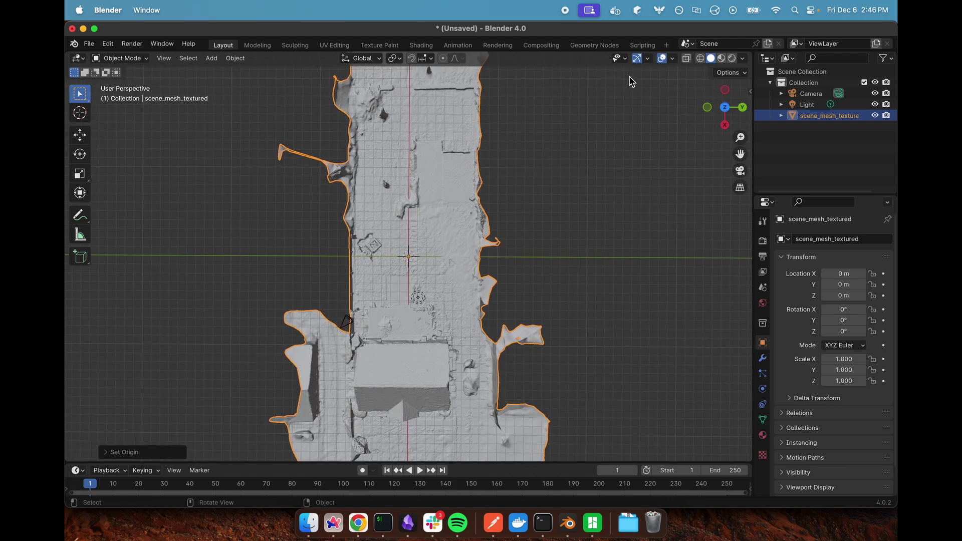
mouse_move(740, 154)
left_mouse_down()
mouse_move(776, 5)
mouse_move(740, 154)
left_mouse_up()
scroll(425, 213, "up", 5)
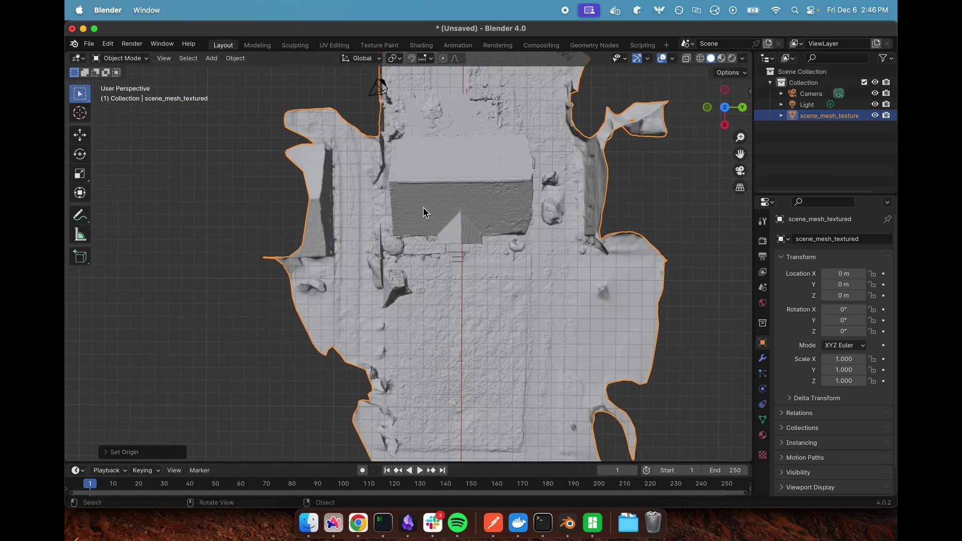
left_click_drag(740, 154, 561, 120)
scroll(550, 133, "down", 1)
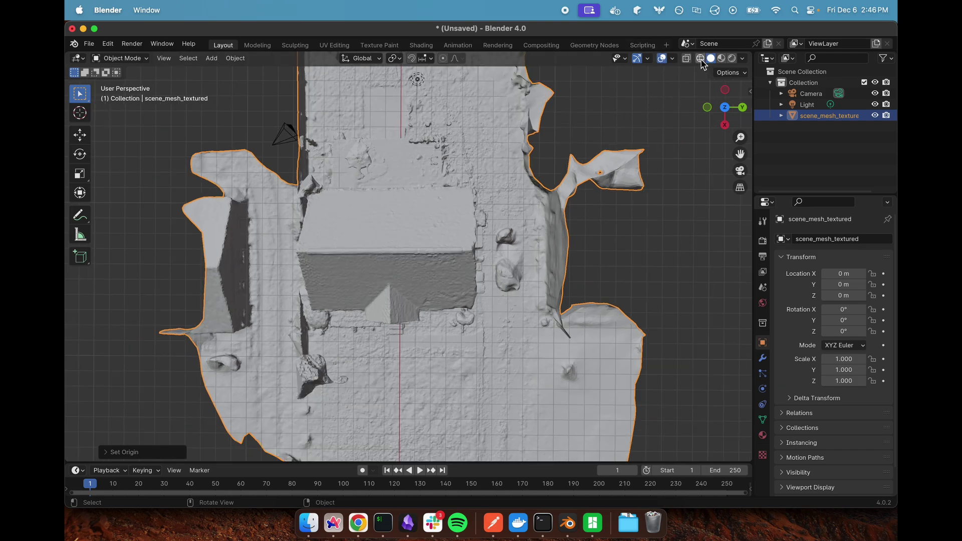
left_click(124, 59)
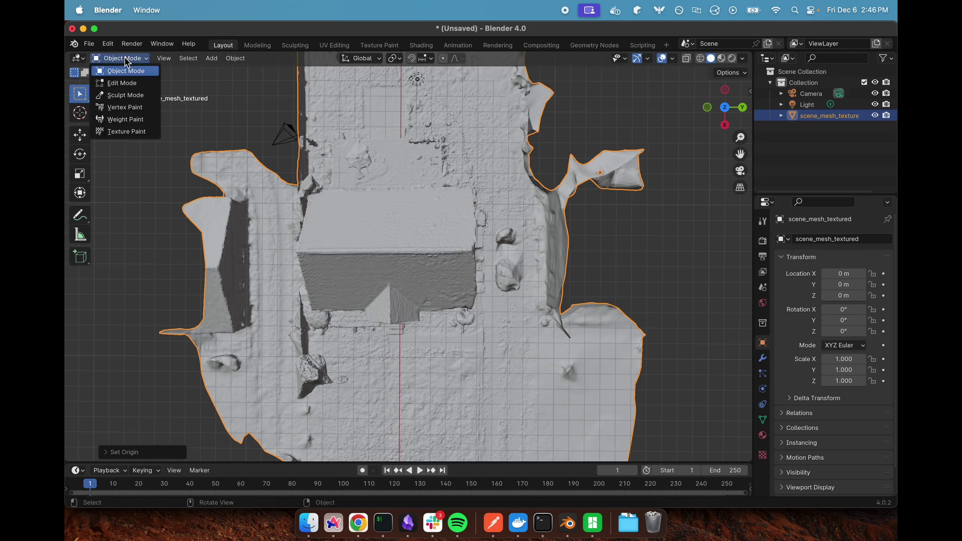
left_click(133, 85)
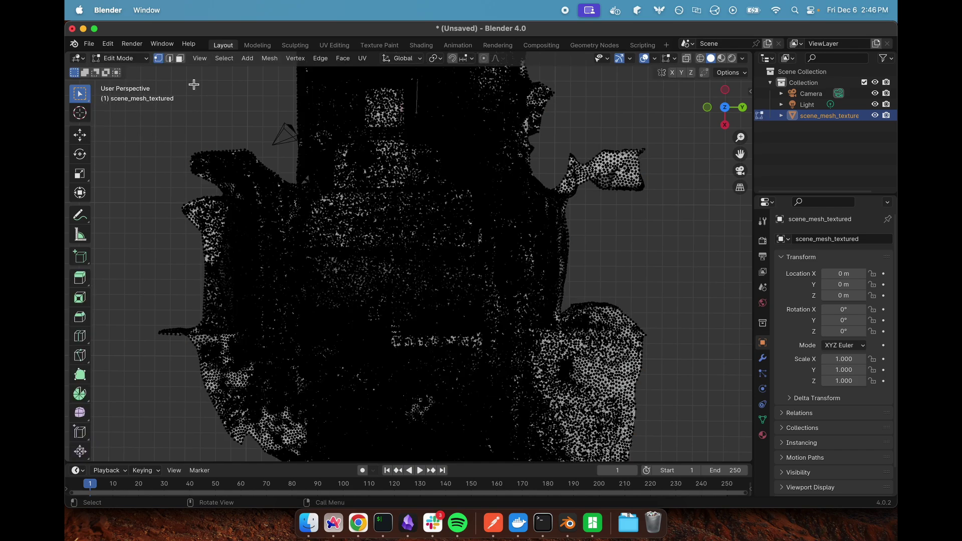
left_click(126, 59)
left_click(125, 72)
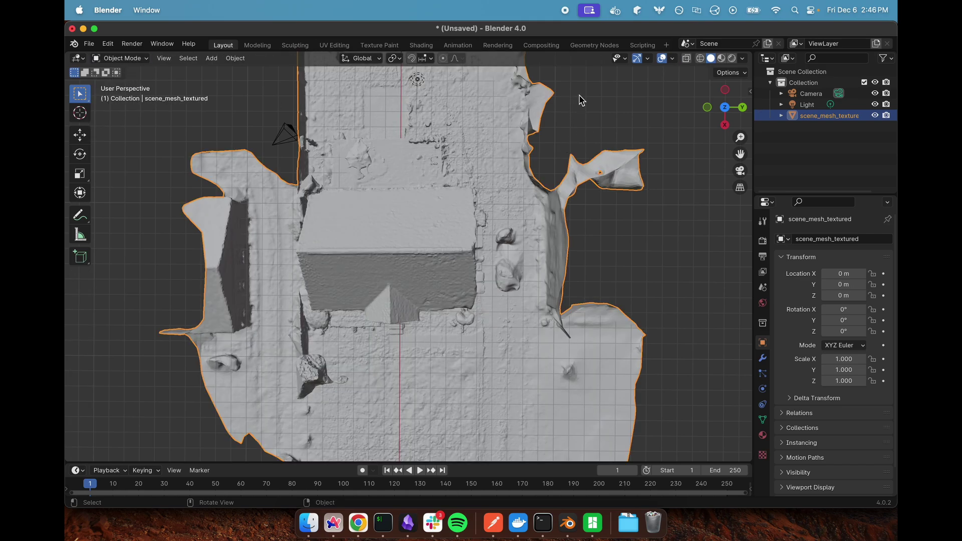
Step: In Edit Mode with wireframe shading, delete the vertices in a strip across the back yard behind the house, then return to Object Mode
middle_click_drag(592, 104, 596, 111)
scroll(667, 166, "down", 1)
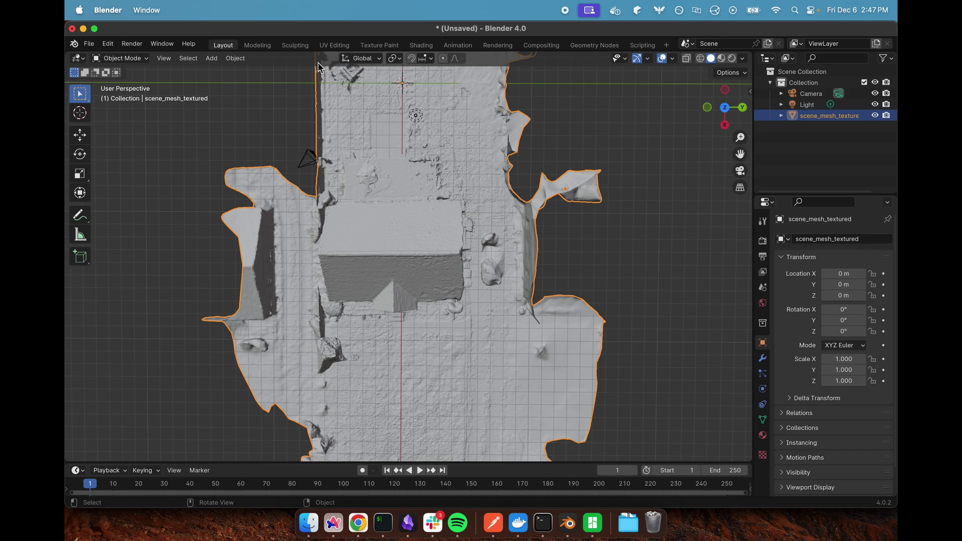
left_click(122, 58)
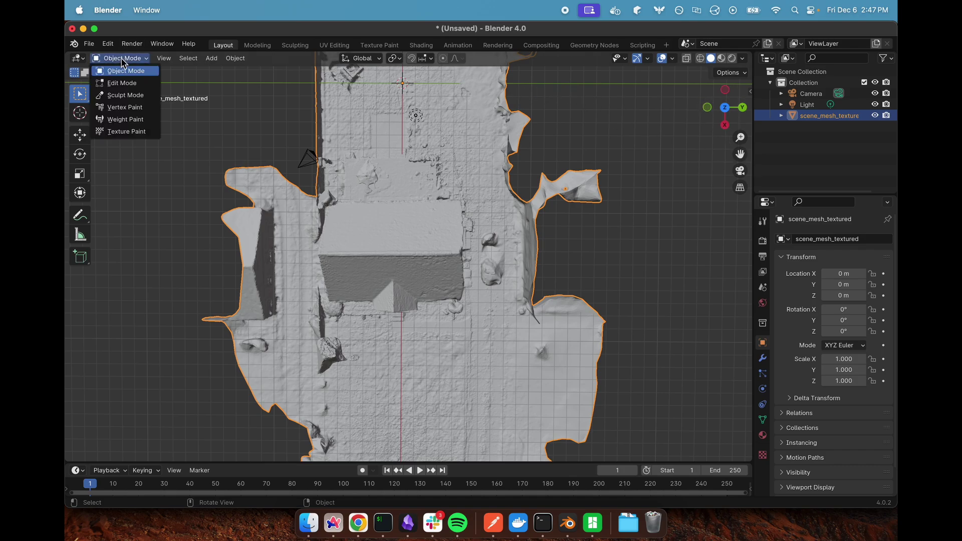
left_click(134, 83)
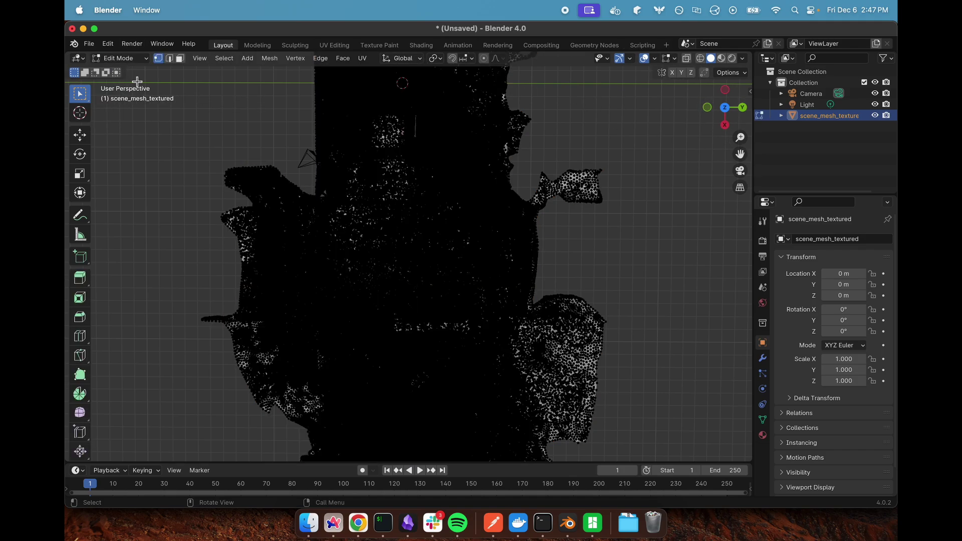
left_click(701, 59)
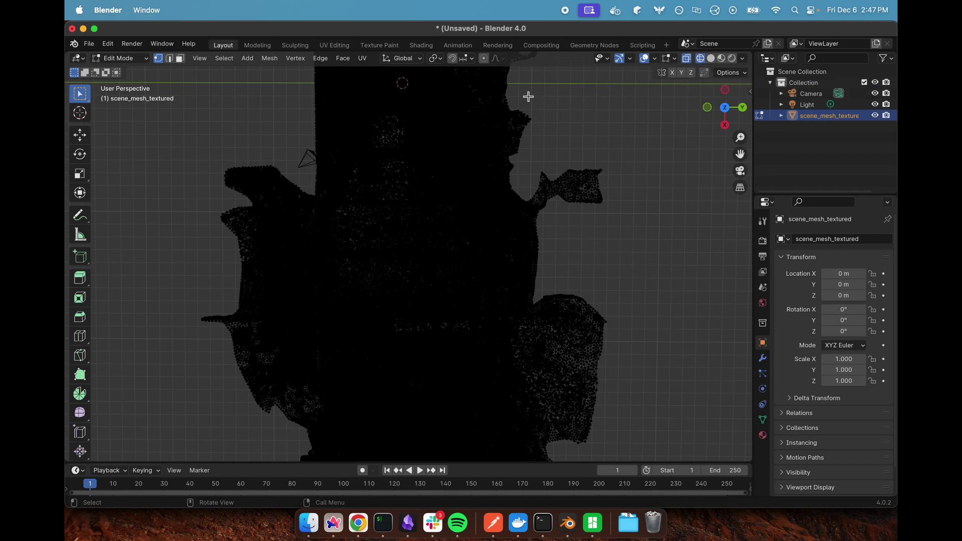
left_click_drag(529, 96, 285, 69)
key("x")
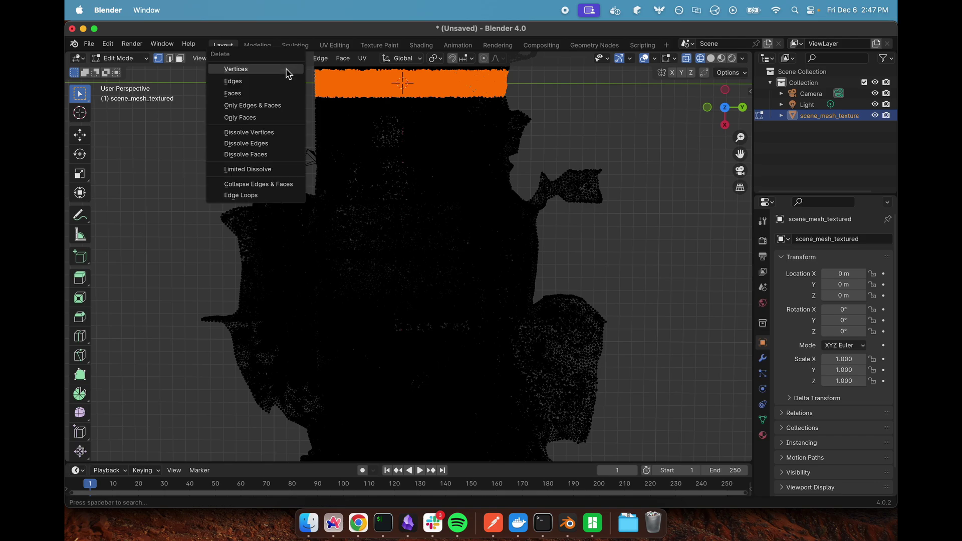
left_click(286, 71)
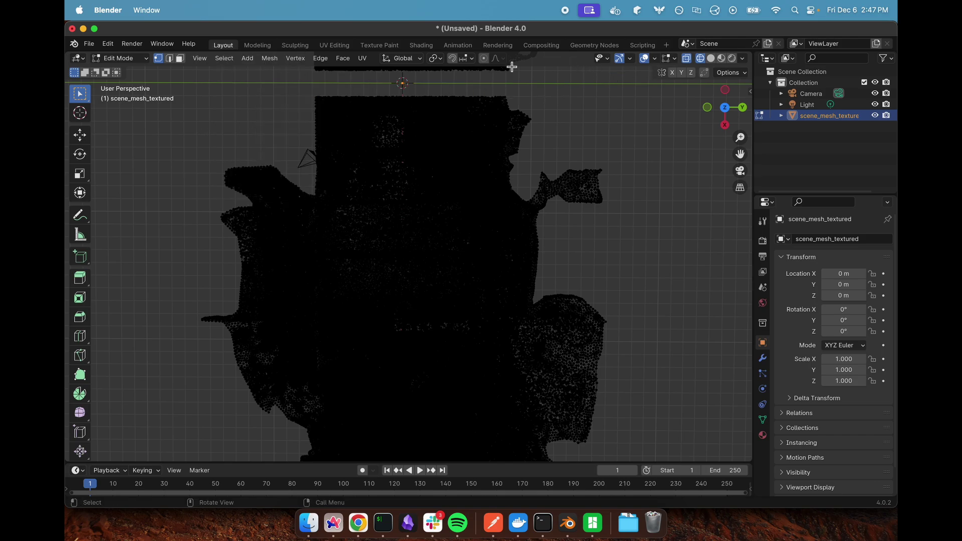
left_click(121, 59)
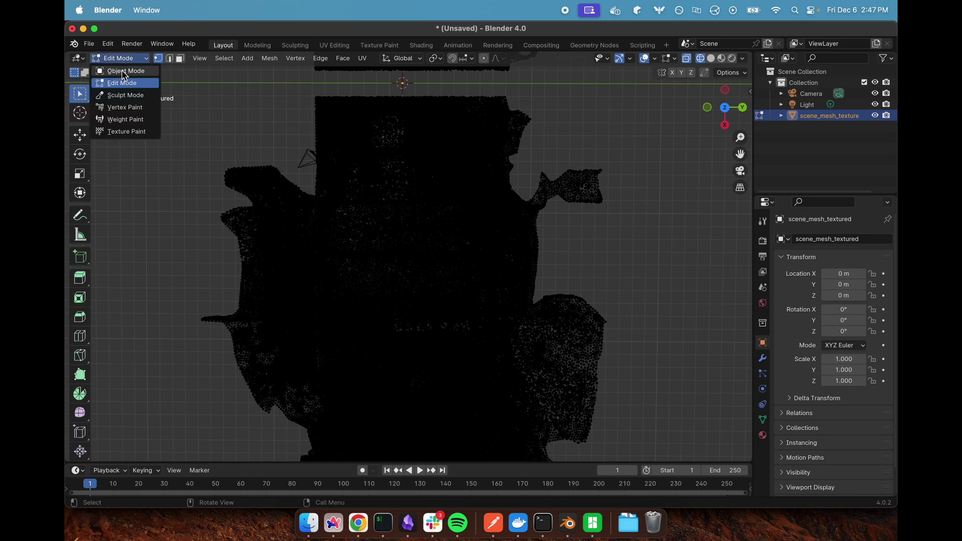
left_click(124, 71)
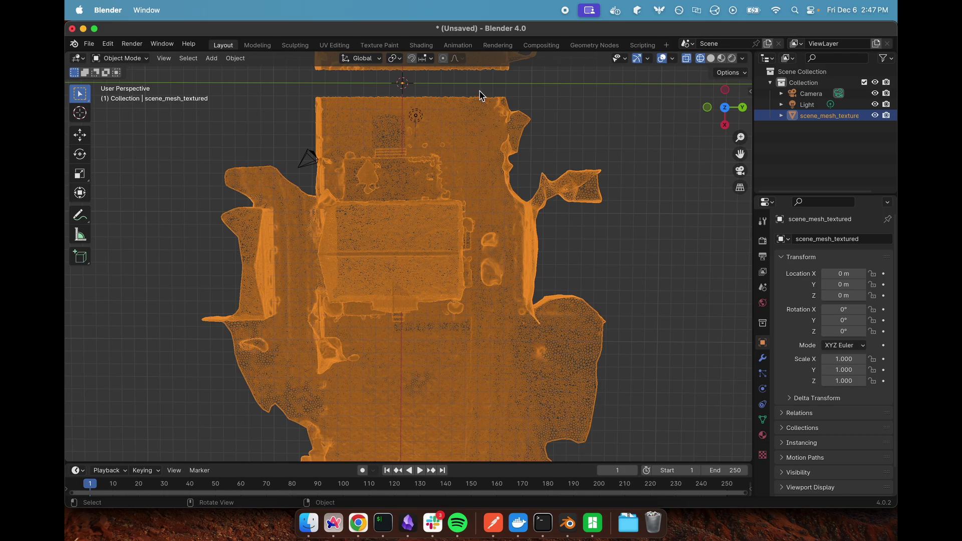
Step: In Edit Mode, delete the vertices of the surroundings along the +Y side of the house, then return to Object Mode
left_click(130, 59)
left_click(130, 84)
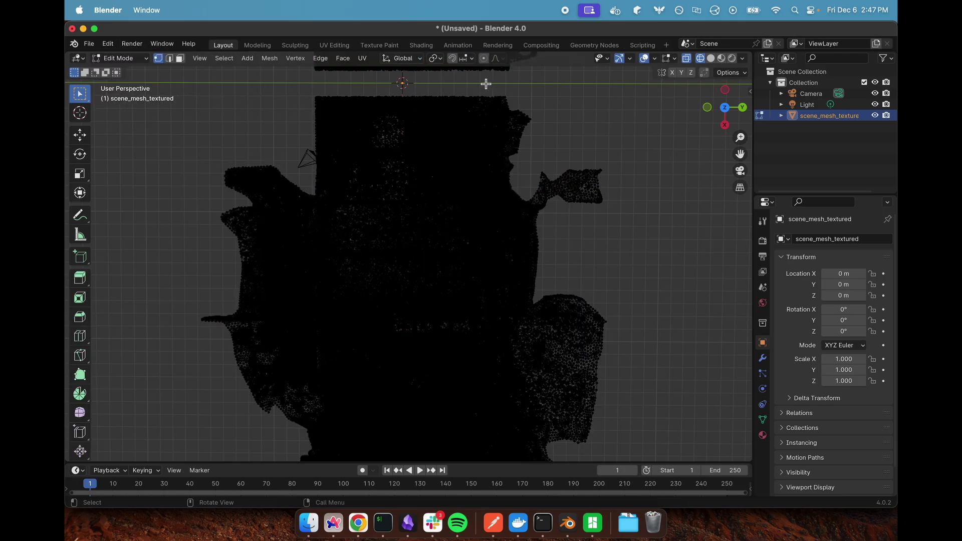
left_click_drag(480, 83, 671, 450)
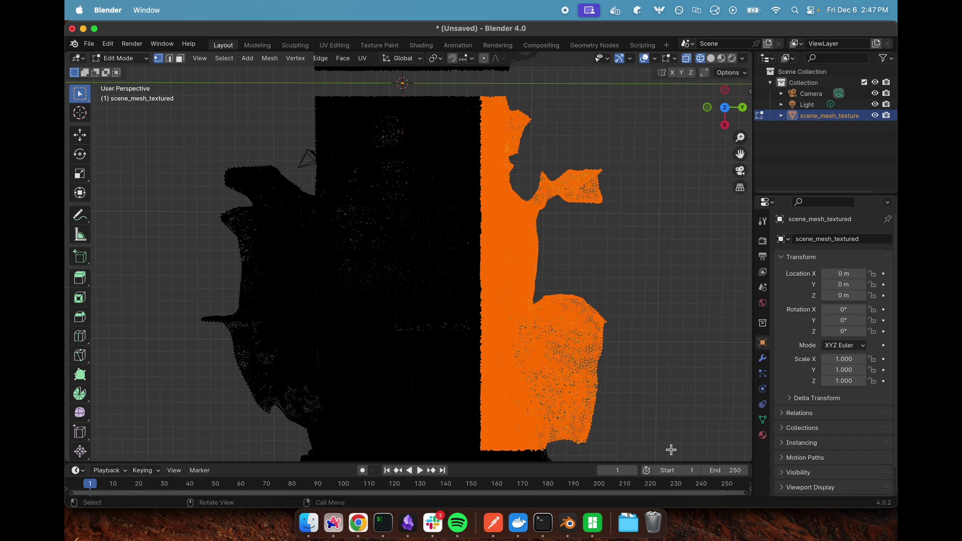
key("x")
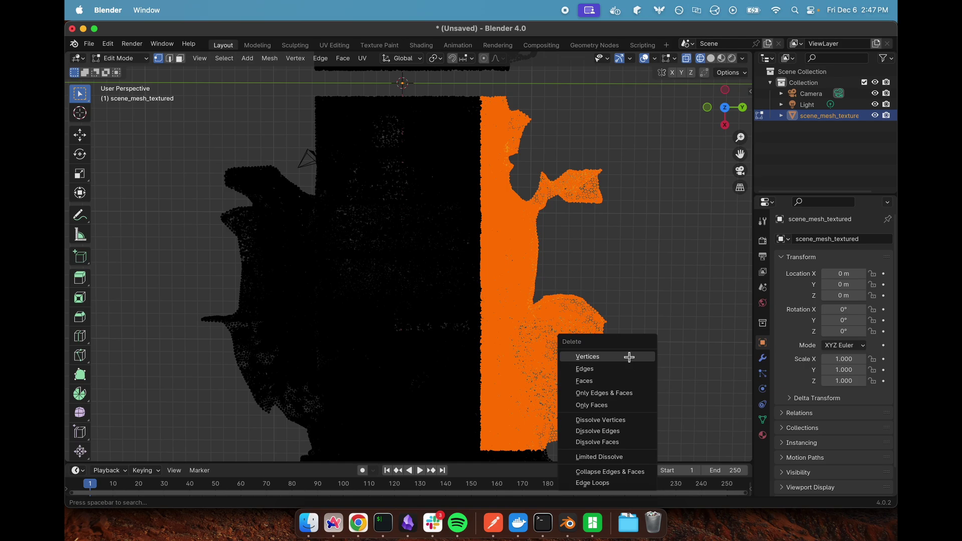
left_click(630, 356)
left_click(146, 59)
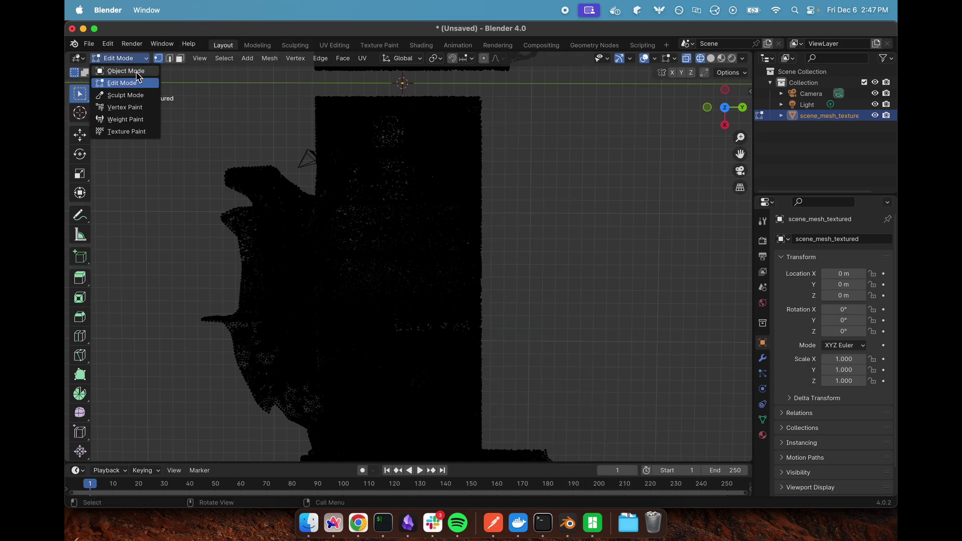
left_click(126, 72)
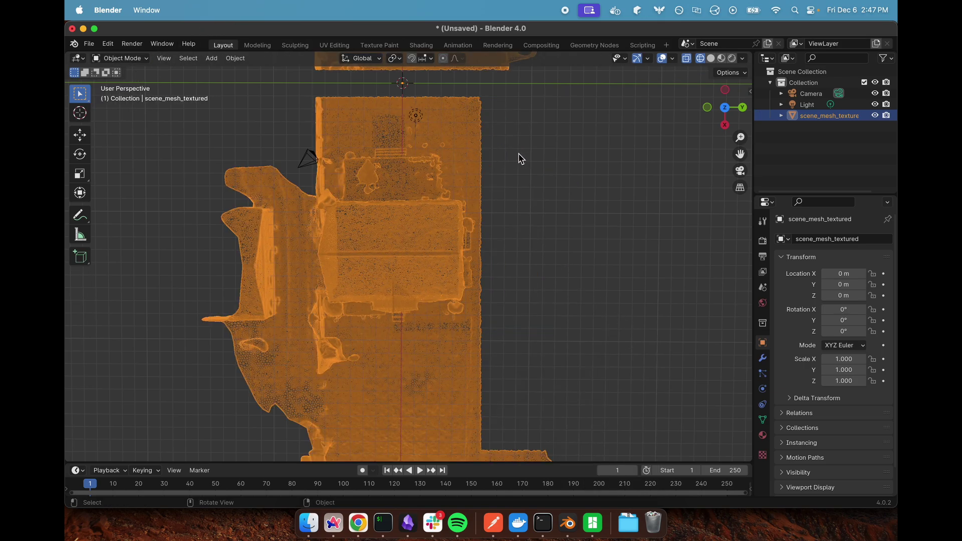
Step: In Edit Mode, delete the vertices of the neighbouring ground along the -Y side of the house, then return to Object Mode
left_click_drag(740, 154, 858, 143)
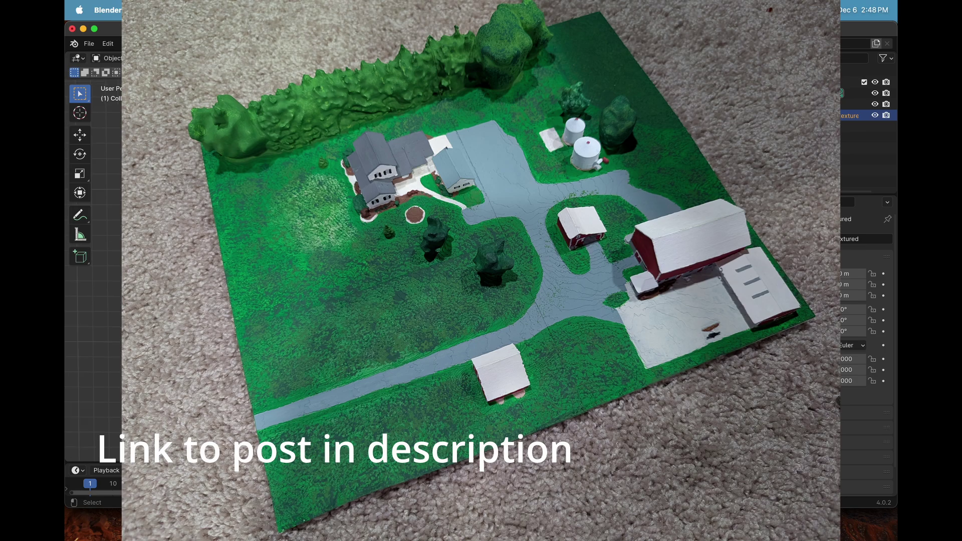
mouse_move(740, 154)
left_mouse_down()
mouse_move(726, 174)
mouse_move(739, 154)
left_mouse_up()
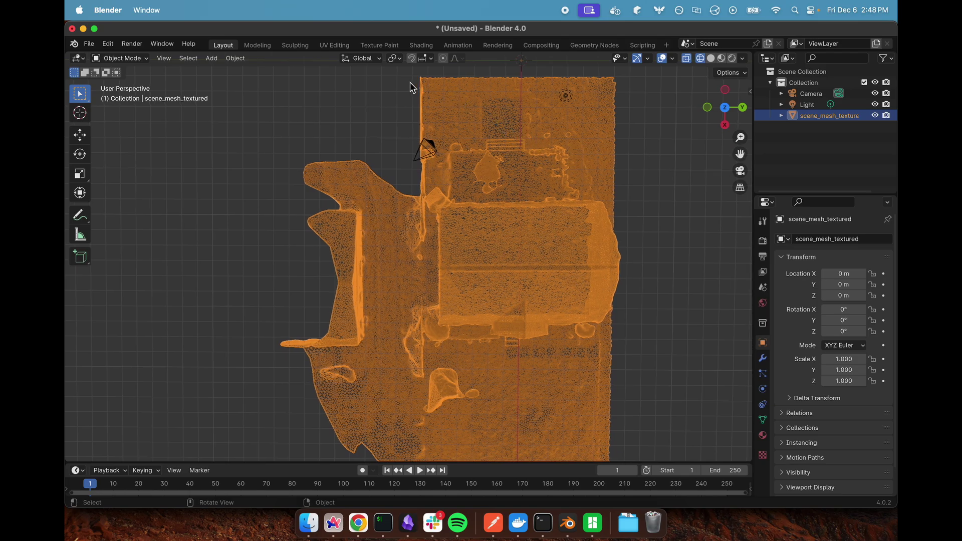
left_click(118, 58)
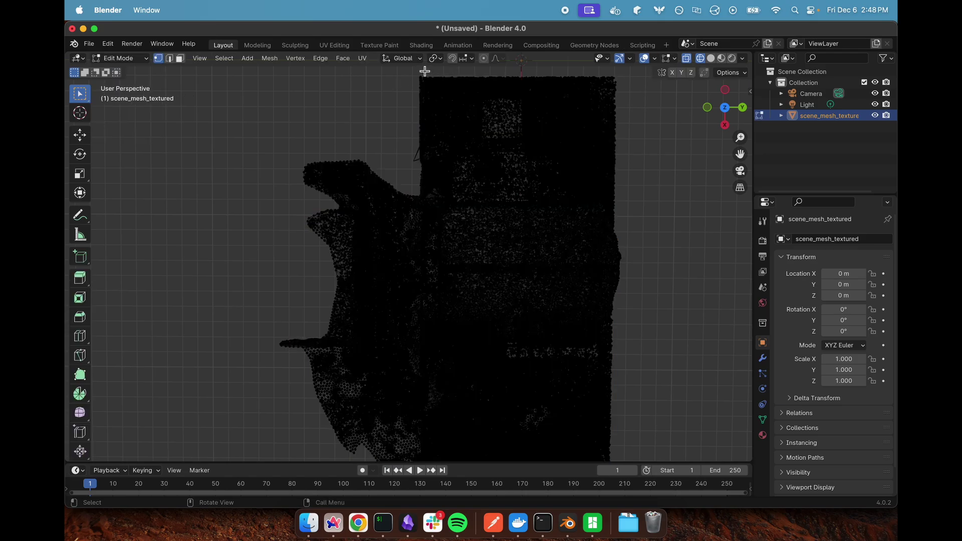
left_click_drag(425, 71, 257, 446)
key("x")
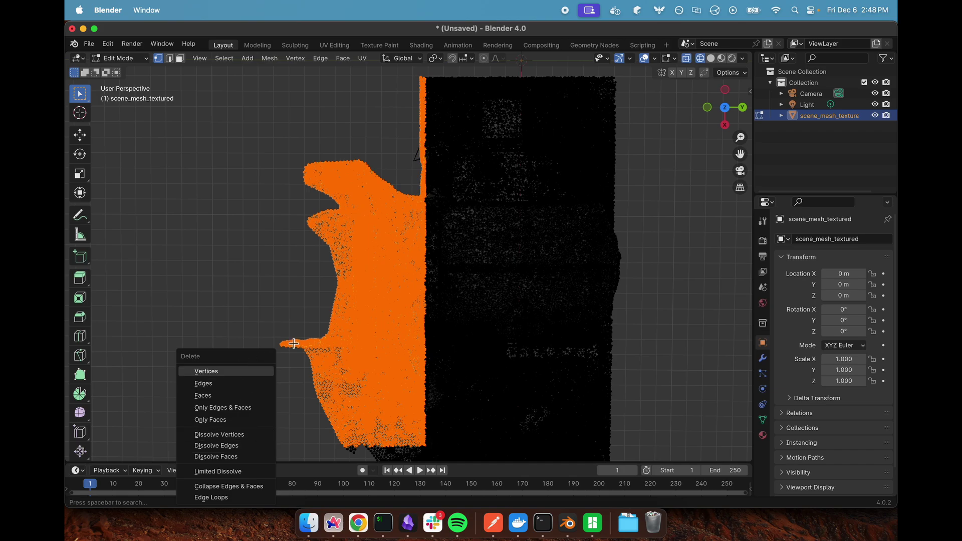
key("Return")
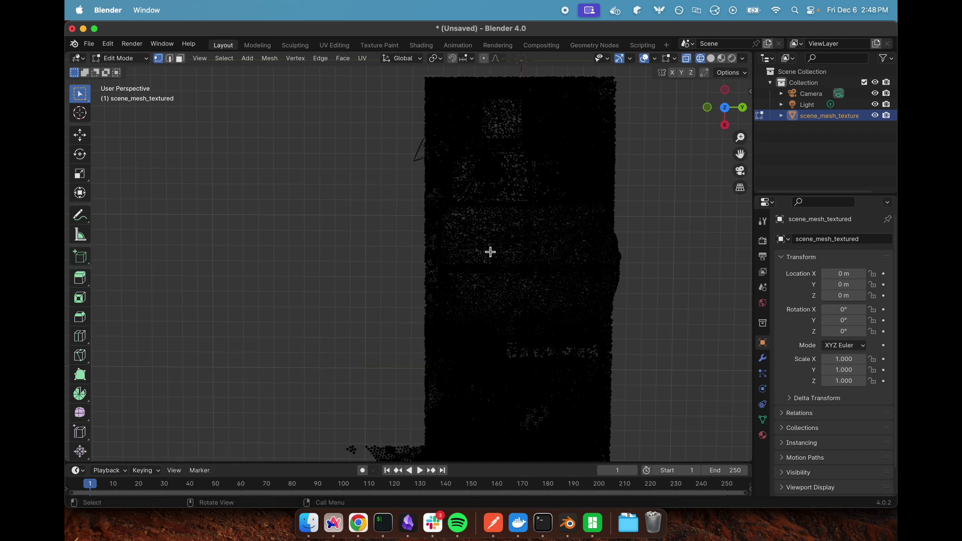
left_click(130, 58)
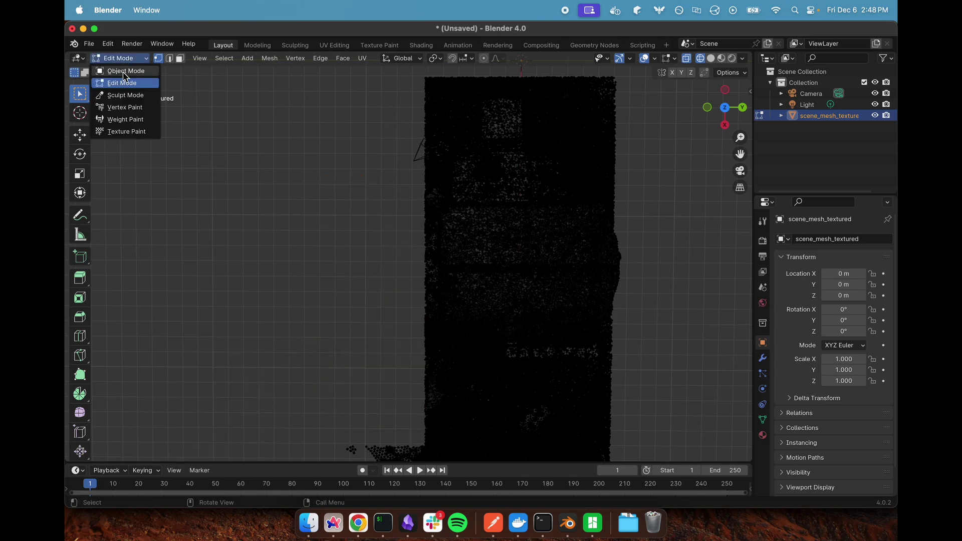
left_click(122, 69)
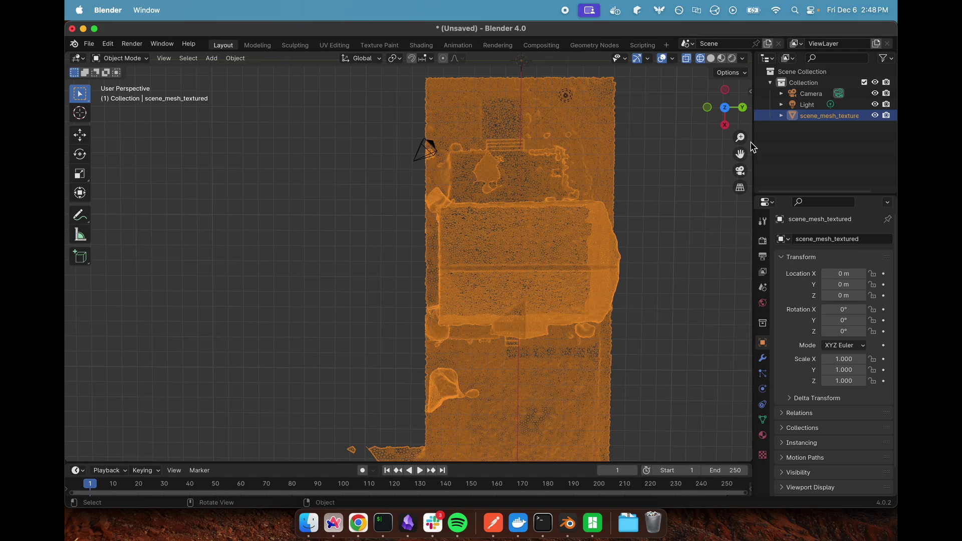
Step: In Edit Mode, delete the vertices in a wide strip across the front yard, starting just beyond the house's front steps
left_click_drag(740, 155, 560, 179)
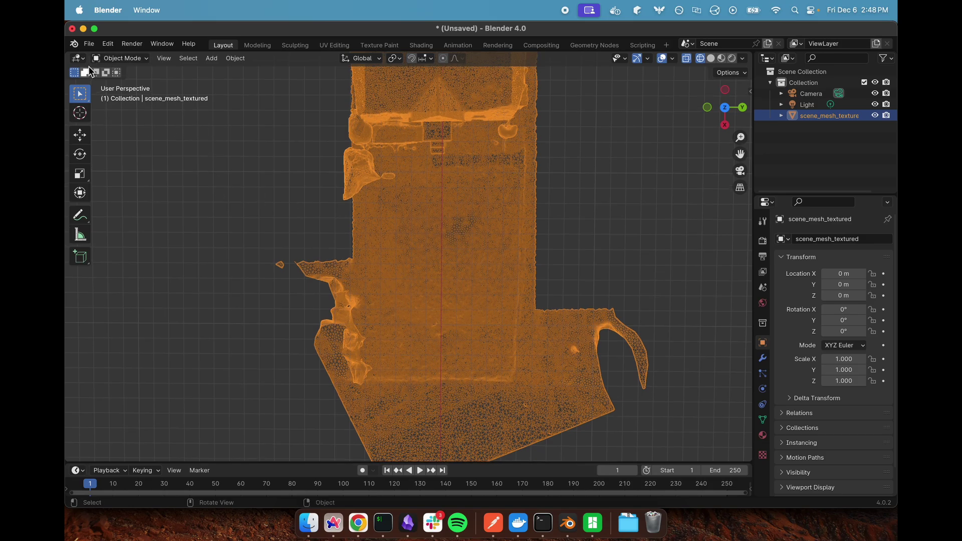
left_click(113, 58)
left_click(120, 83)
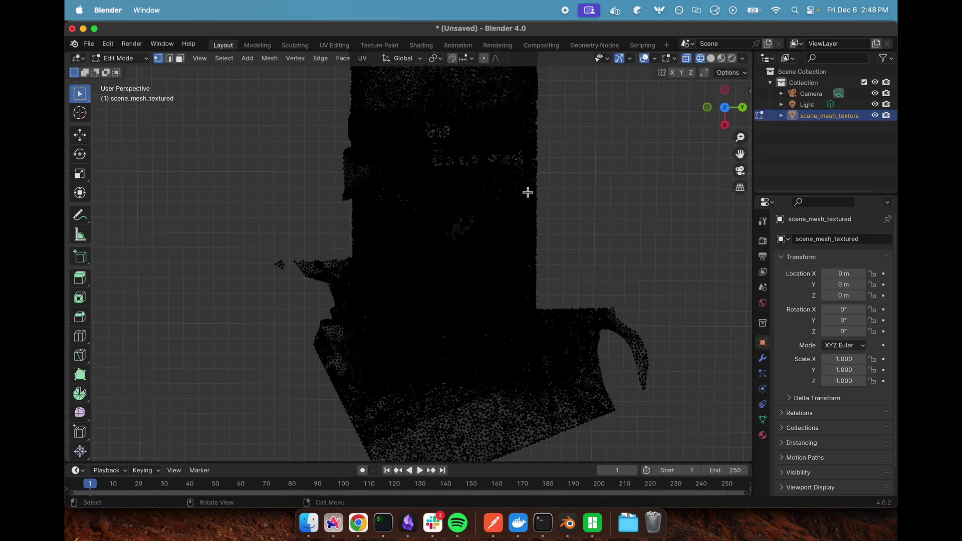
left_click_drag(551, 173, 160, 337)
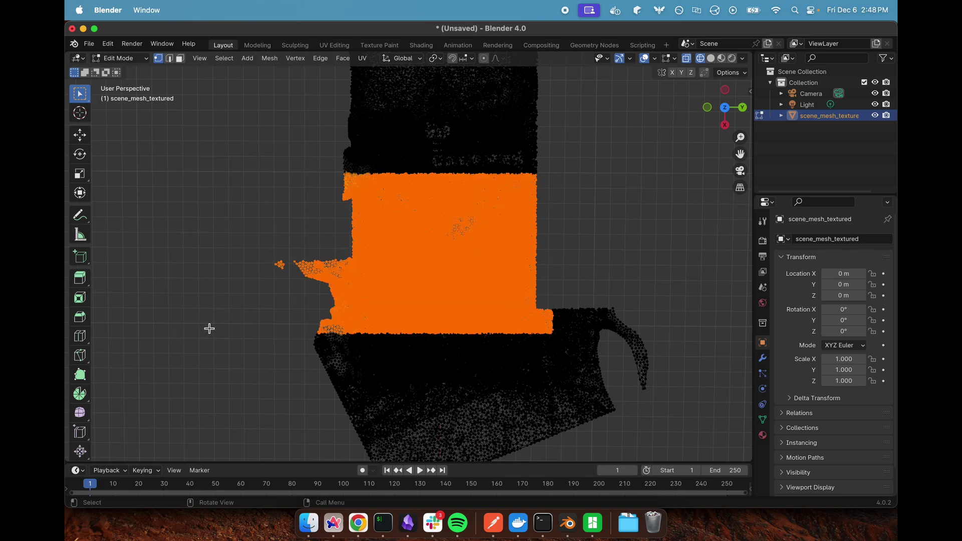
key("x")
left_click(248, 337)
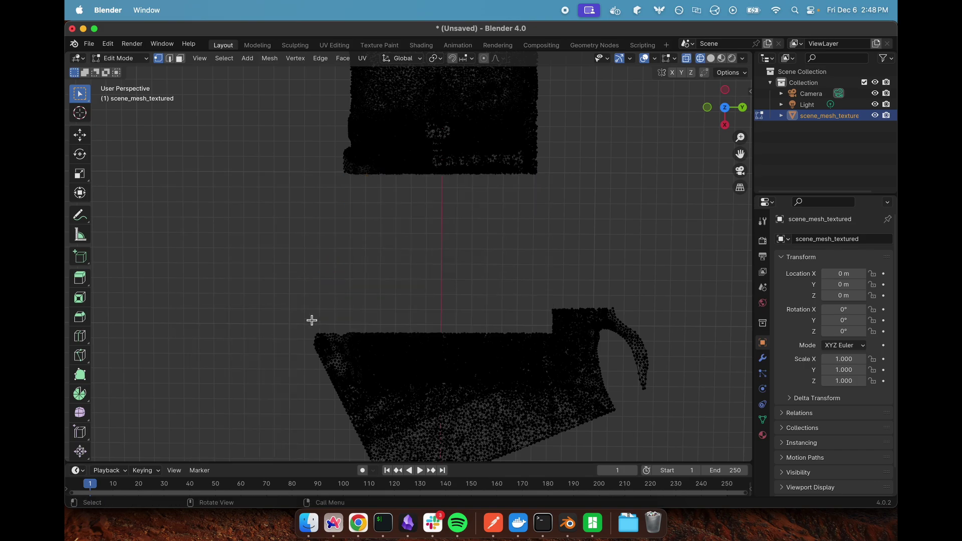
Step: Delete the vertices of the separated piece of mesh at the street end of the front yard
middle_click_drag(533, 289, 536, 290)
left_click_drag(501, 267, 338, 351)
key("x")
left_click(313, 335)
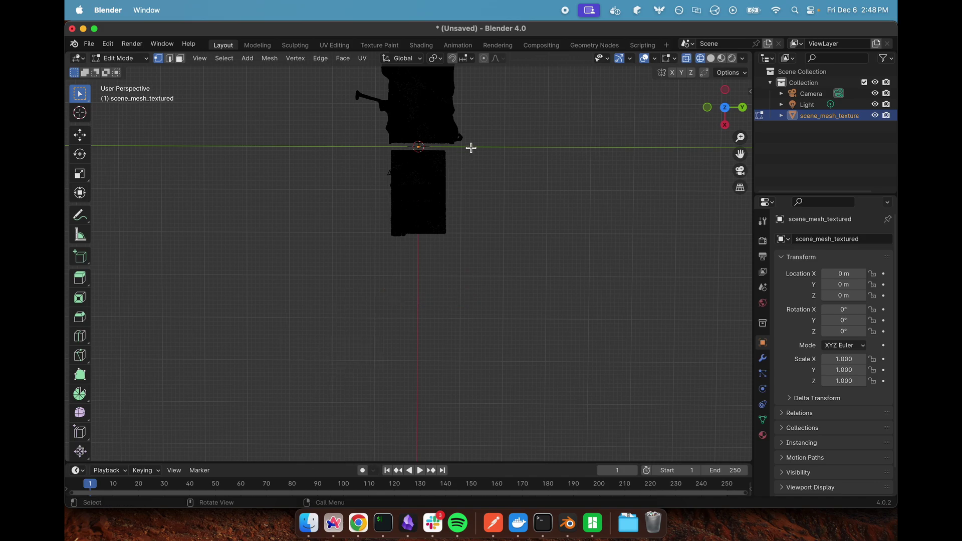
Step: Delete the vertices of the large separated section of mesh beyond the back yard, on the -X side of the origin
left_click_drag(740, 154, 738, 341)
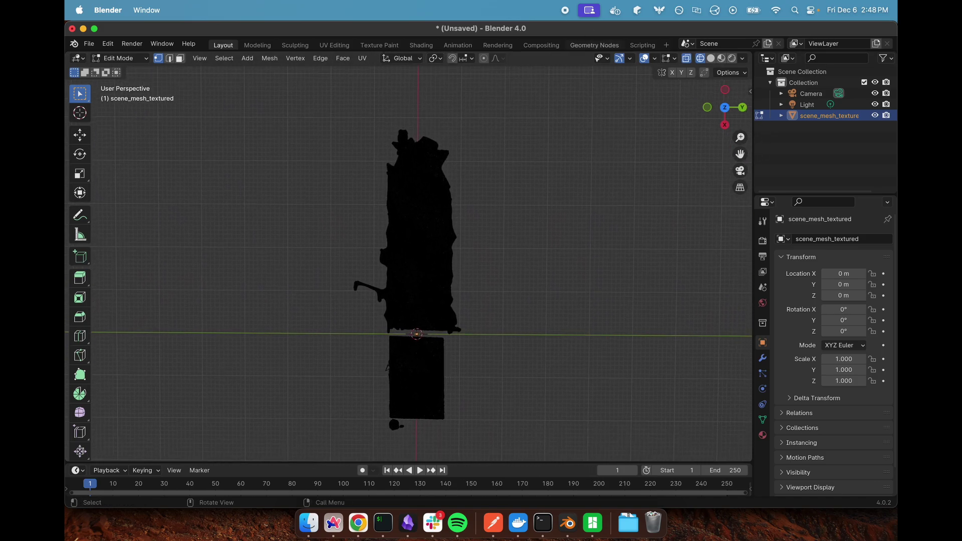
left_click_drag(498, 107, 314, 334)
key("x")
left_click(318, 336)
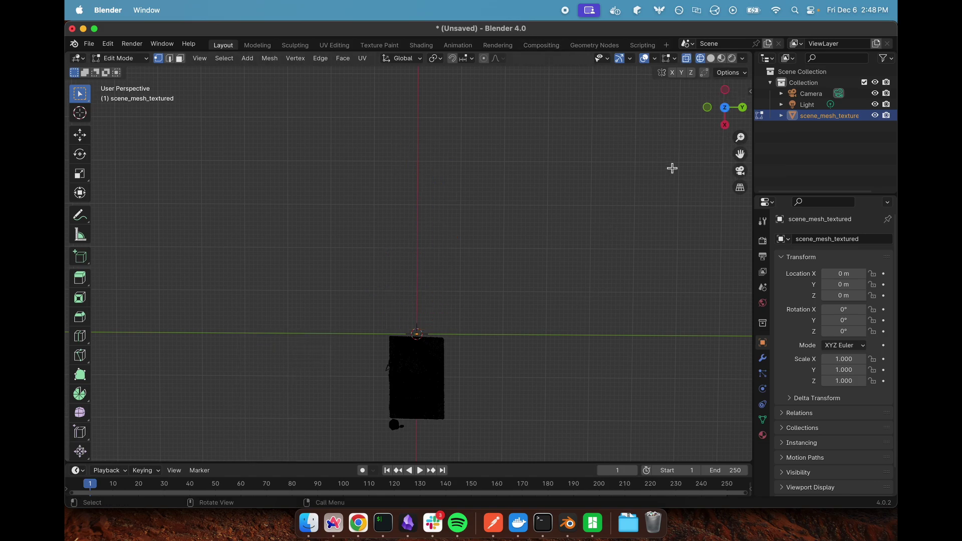
Step: Return to Object Mode and examine the trimmed house mesh up close from several sides for leftover geometry
middle_click_drag(512, 211, 535, 281)
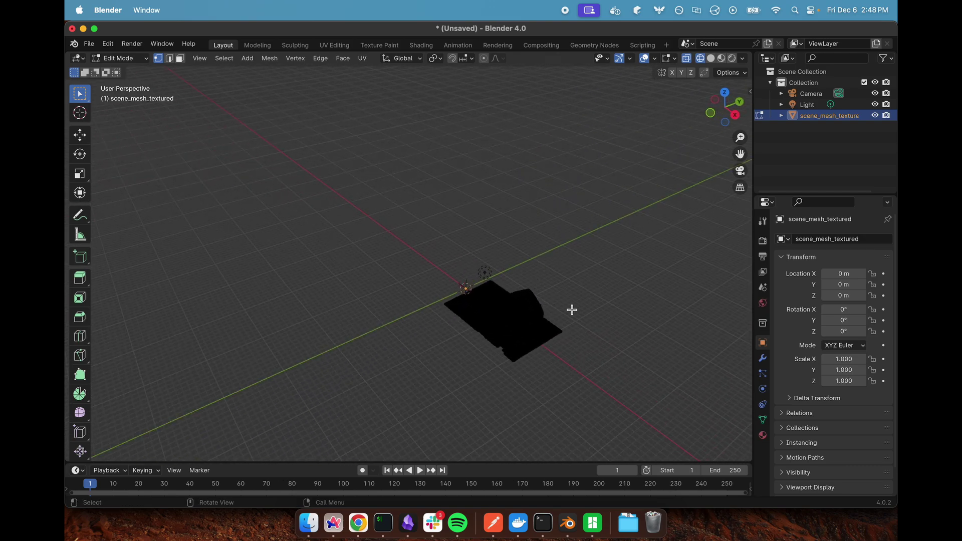
middle_click_drag(571, 310, 538, 271)
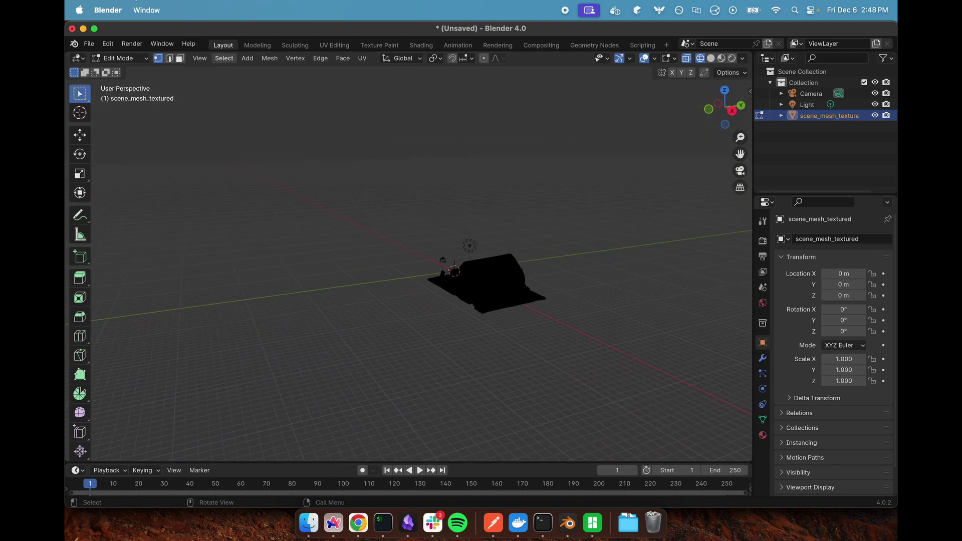
left_click(118, 59)
left_click(117, 79)
scroll(572, 294, "up", 6)
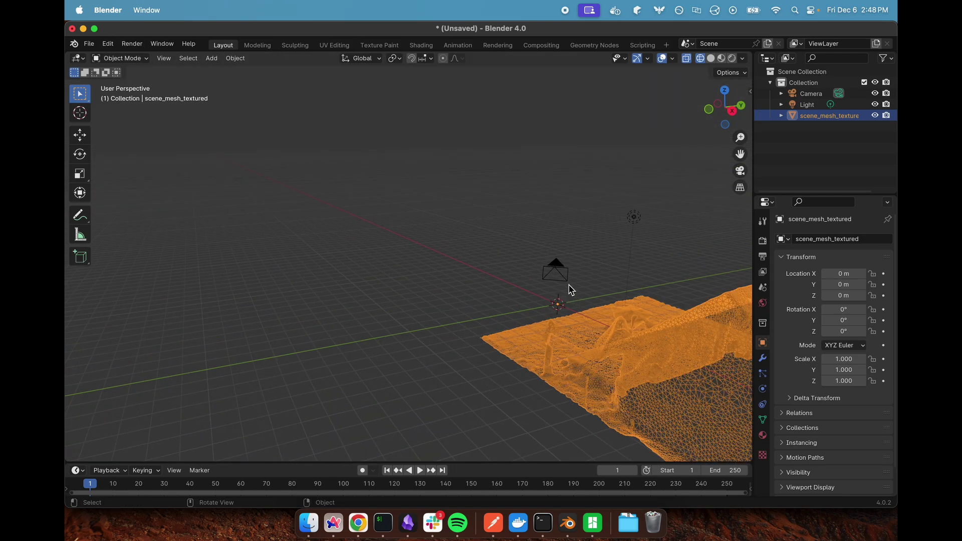
left_click_drag(740, 153, 666, 258)
scroll(616, 237, "left", 10)
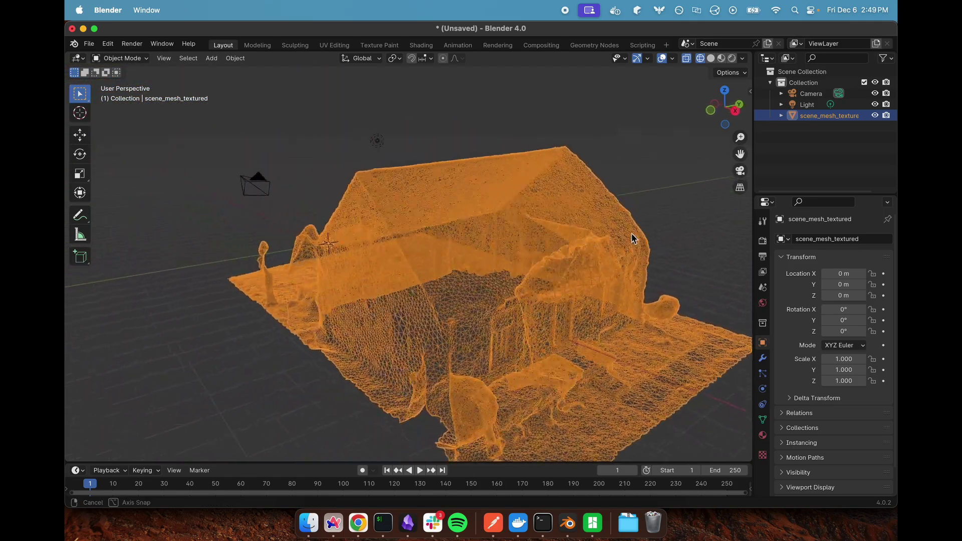
scroll(740, 155, "right", 10)
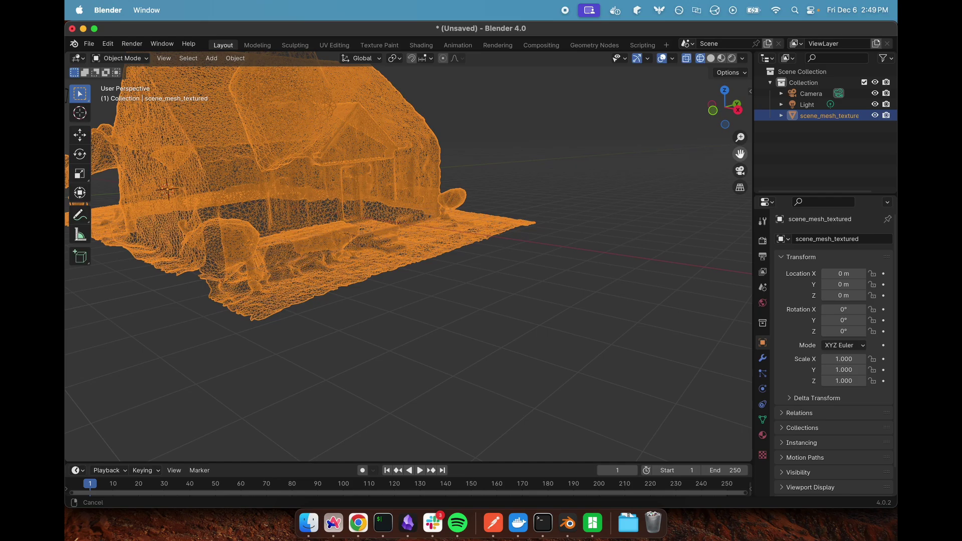
middle_click_drag(692, 189, 697, 201)
left_click_drag(697, 201, 715, 200)
left_click_drag(741, 155, 463, 144)
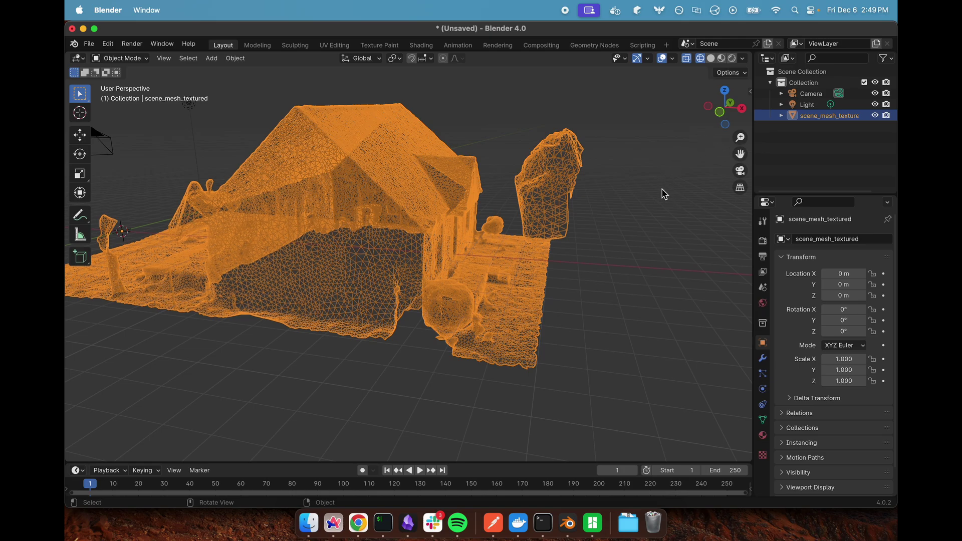
middle_click_drag(661, 189, 662, 175)
left_click_drag(740, 153, 683, 164)
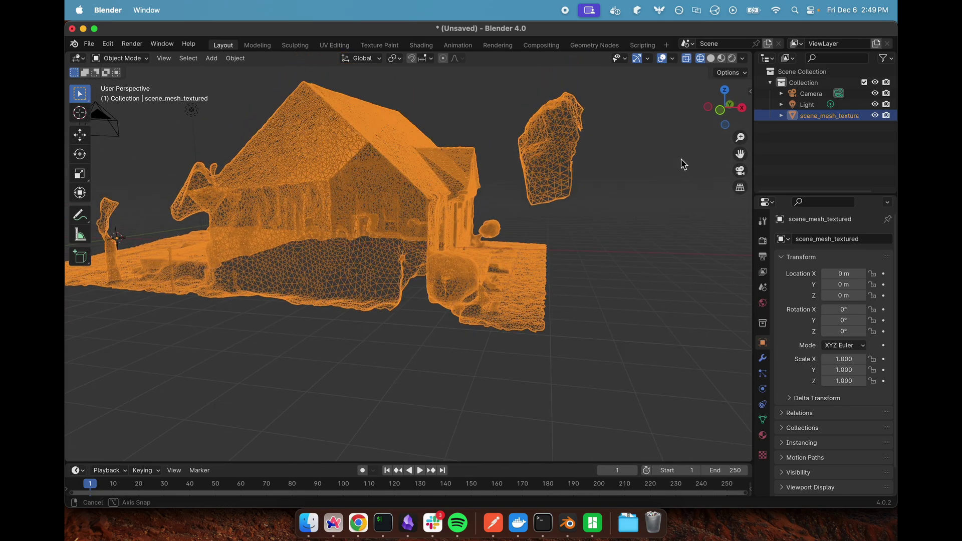
Step: In Edit Mode, delete the vertices of the detached fragment floating in the air beyond the front of the house
left_click(139, 58)
left_click(142, 86)
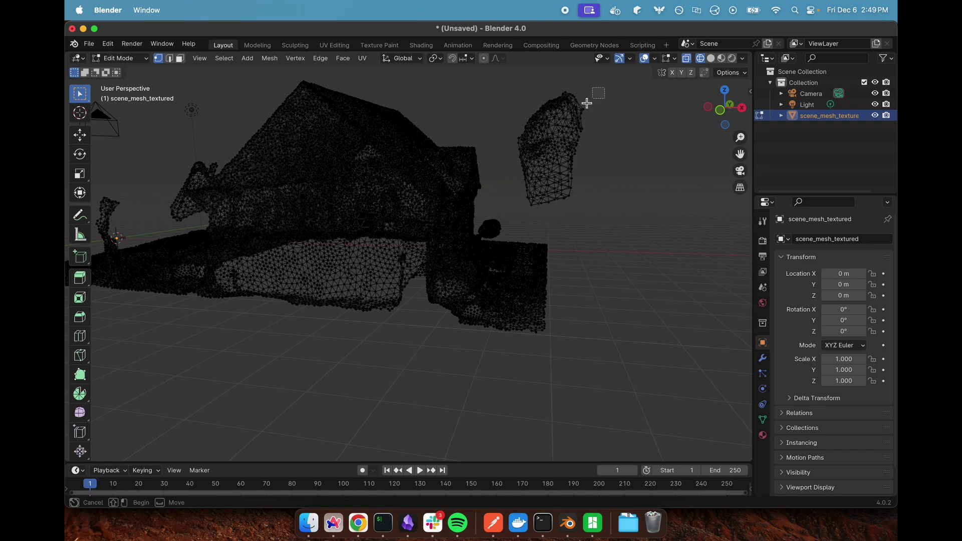
left_click_drag(605, 88, 505, 218)
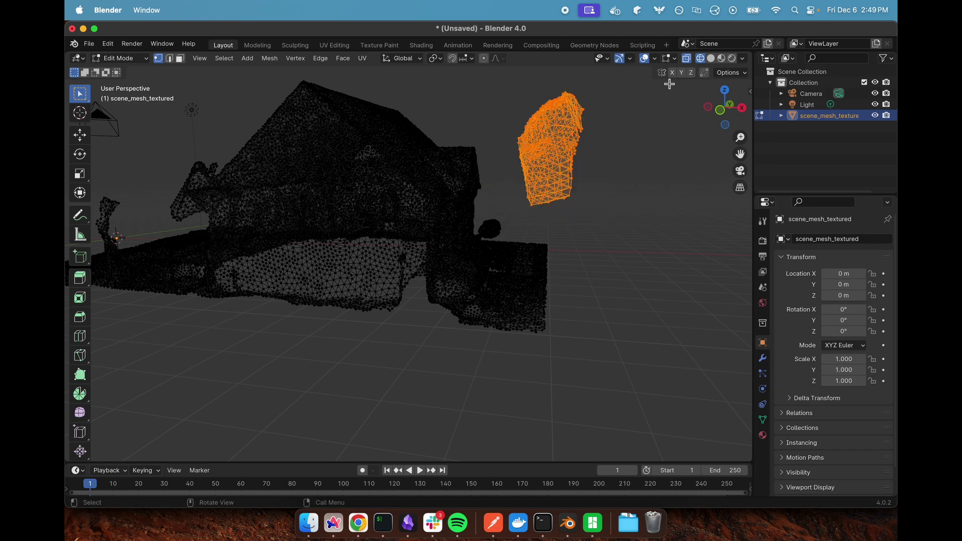
key("x")
left_click(604, 160)
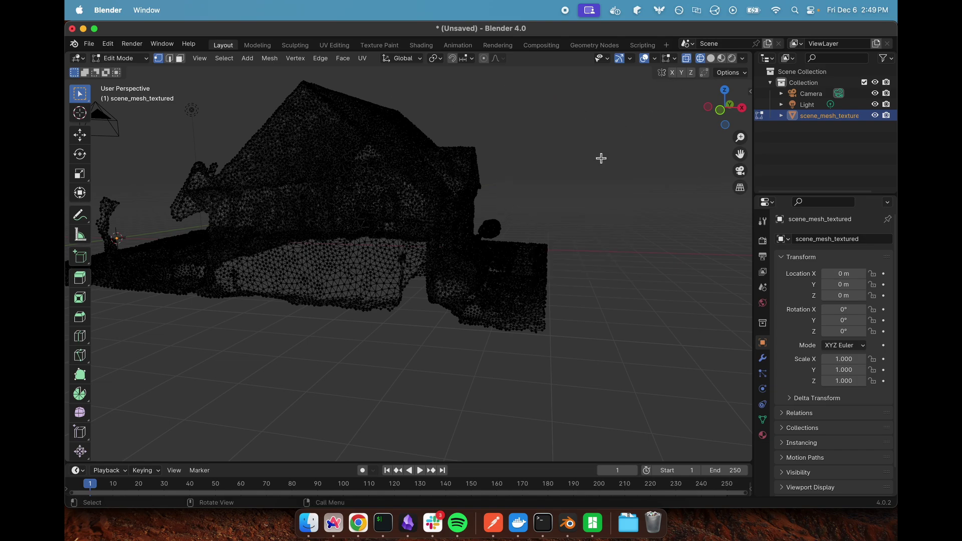
Step: Box-select the canopy-shaped and upright fragments beside the house, deselect the patch caught on the yard ground, and delete the selected vertices
left_click_drag(741, 156, 903, 154)
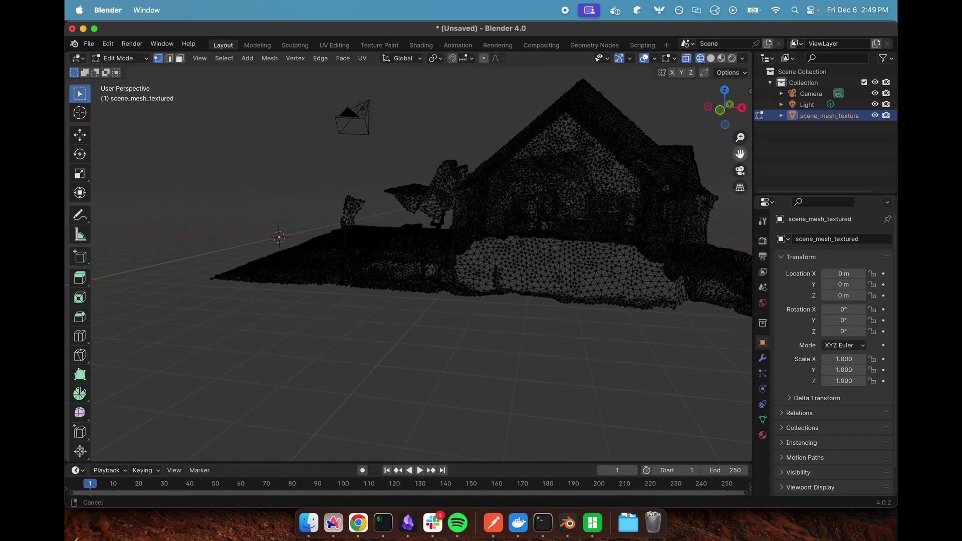
middle_click_drag(408, 171, 420, 154)
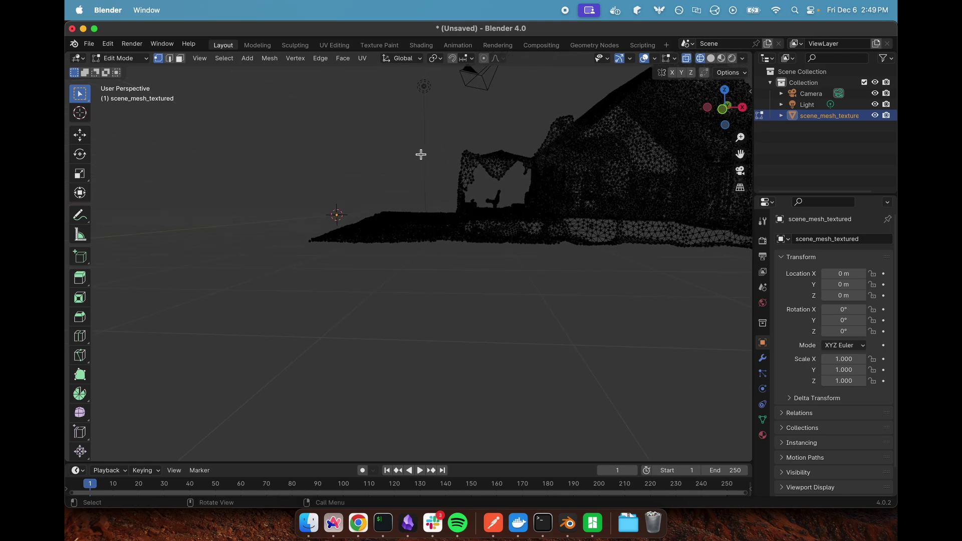
left_click_drag(526, 141, 445, 209)
middle_click_drag(366, 165, 424, 180)
left_click_drag(739, 153, 643, 189)
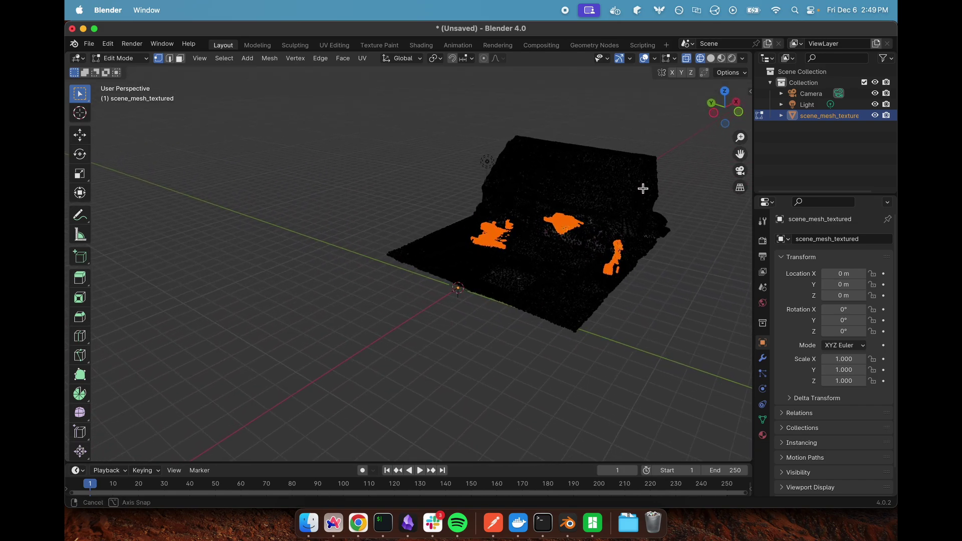
left_click_drag(530, 199, 420, 286)
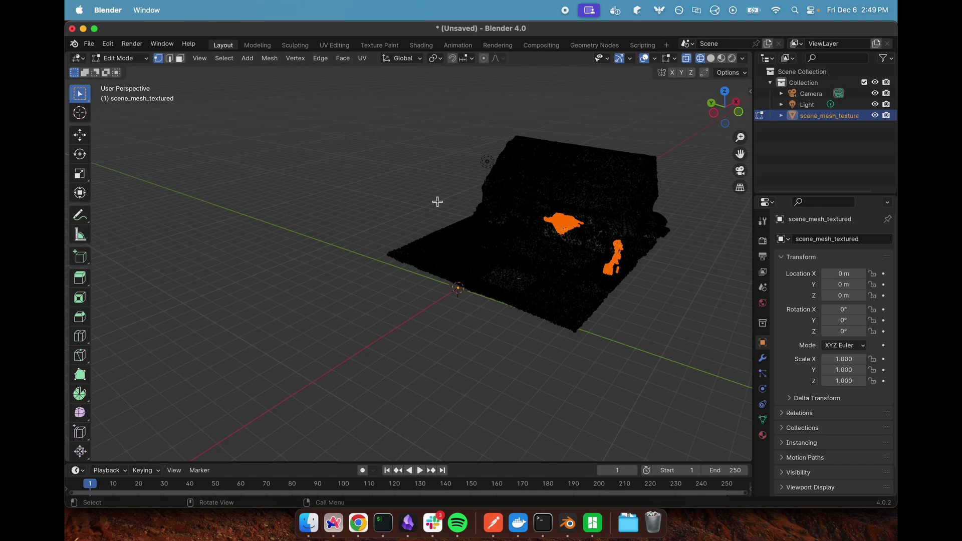
middle_click_drag(666, 270, 657, 251)
scroll(657, 251, "up", 6)
scroll(739, 153, "down", 6)
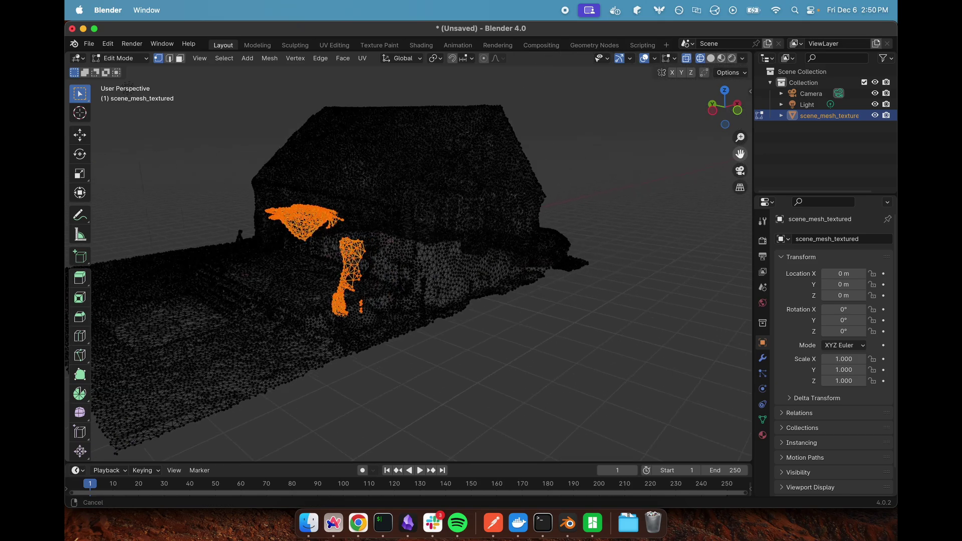
middle_click_drag(590, 293, 608, 294)
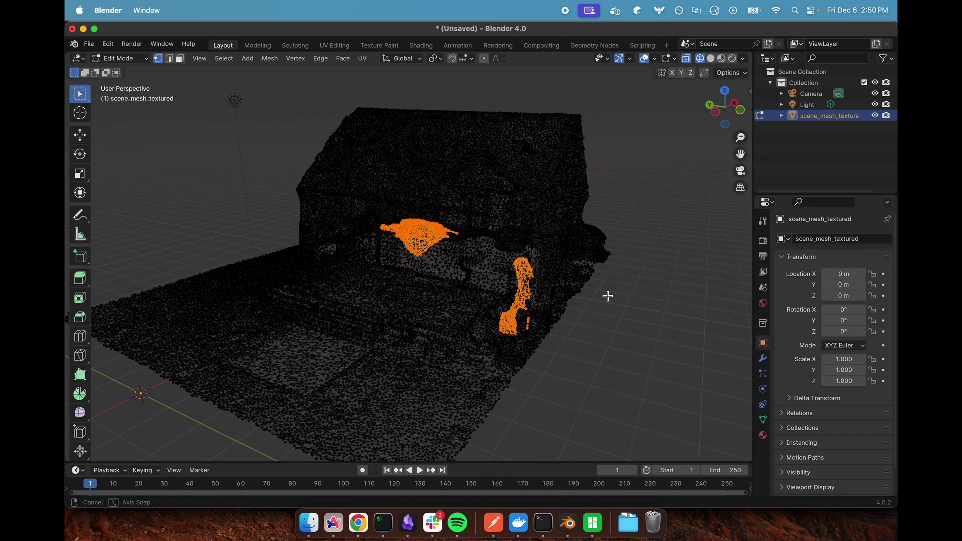
key("x")
left_click(608, 296)
Step: Select the lower part of the tree-shaped fragment jutting out past the corner of the house, including its bottom tip
middle_click_drag(650, 268, 593, 260)
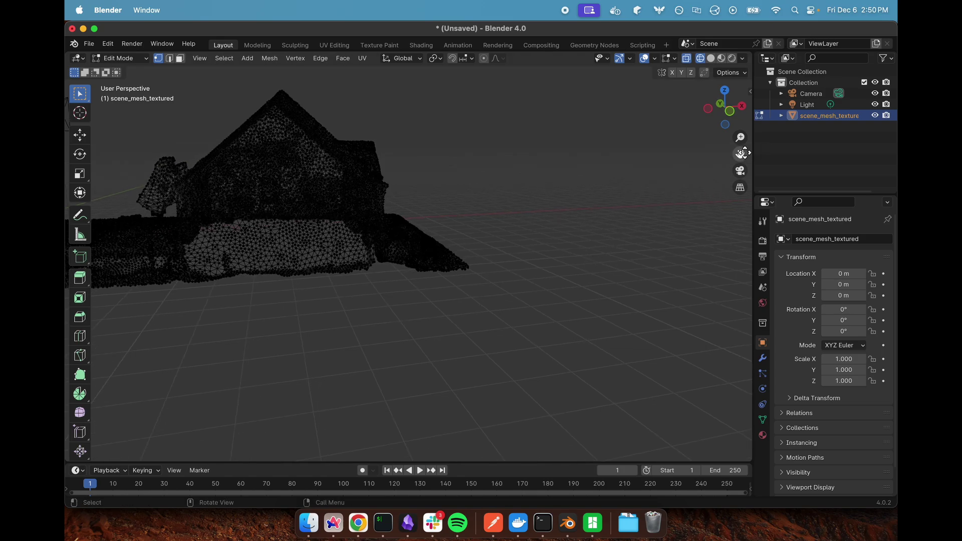
left_click_drag(740, 153, 932, 101)
middle_click_drag(441, 269, 412, 241)
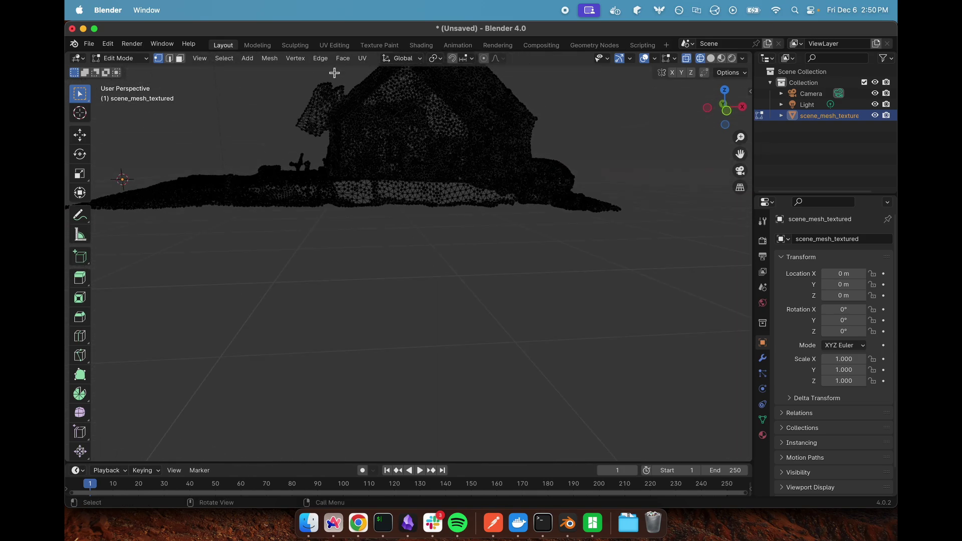
left_click_drag(740, 153, 814, 250)
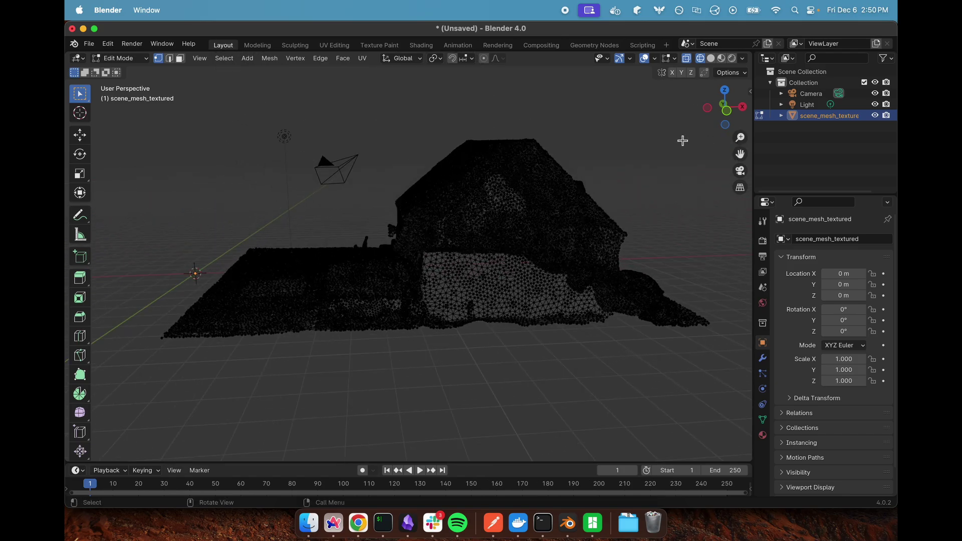
scroll(472, 173, "up", 5)
scroll(472, 173, "down", 2)
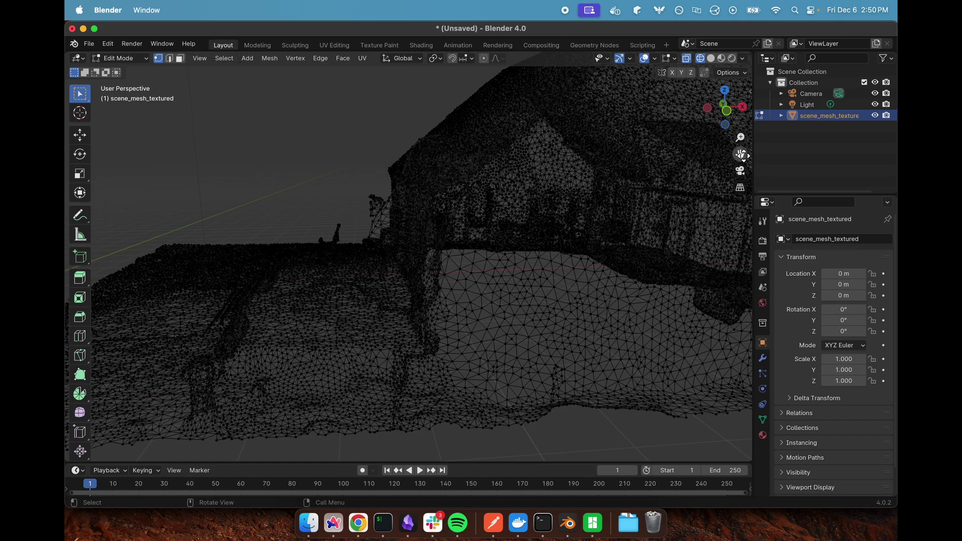
left_click_drag(741, 155, 660, 95)
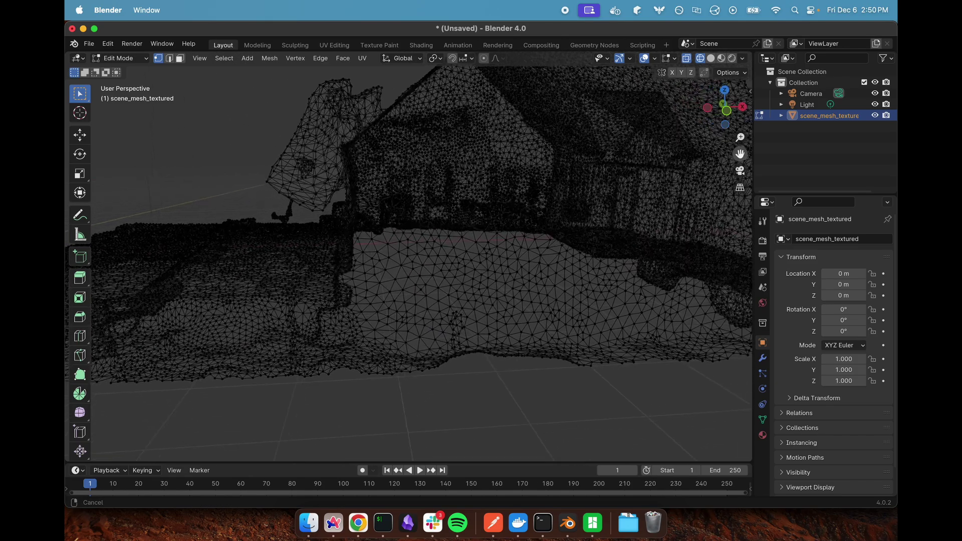
left_click_drag(740, 154, 737, 124)
left_click_drag(340, 173, 239, 90)
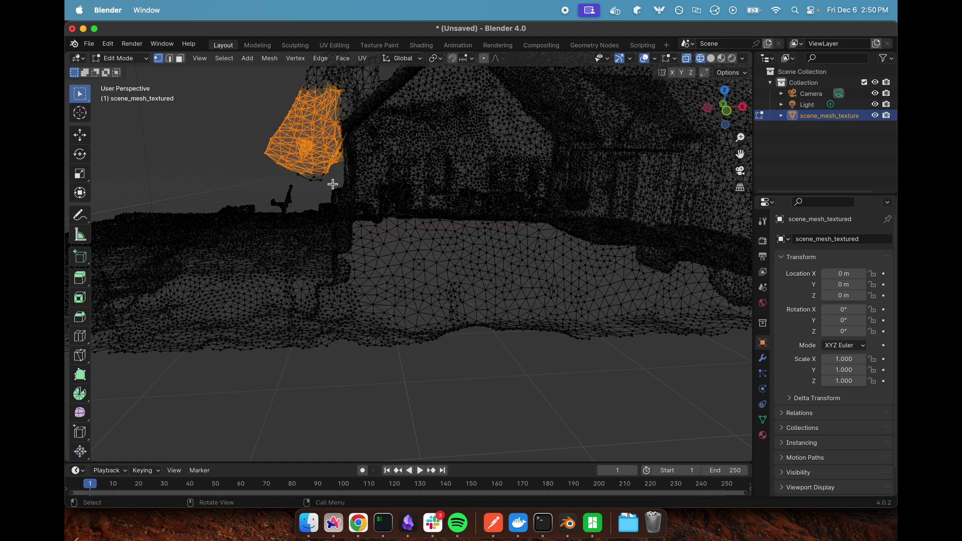
left_click_drag(336, 184, 277, 158, "ctrl")
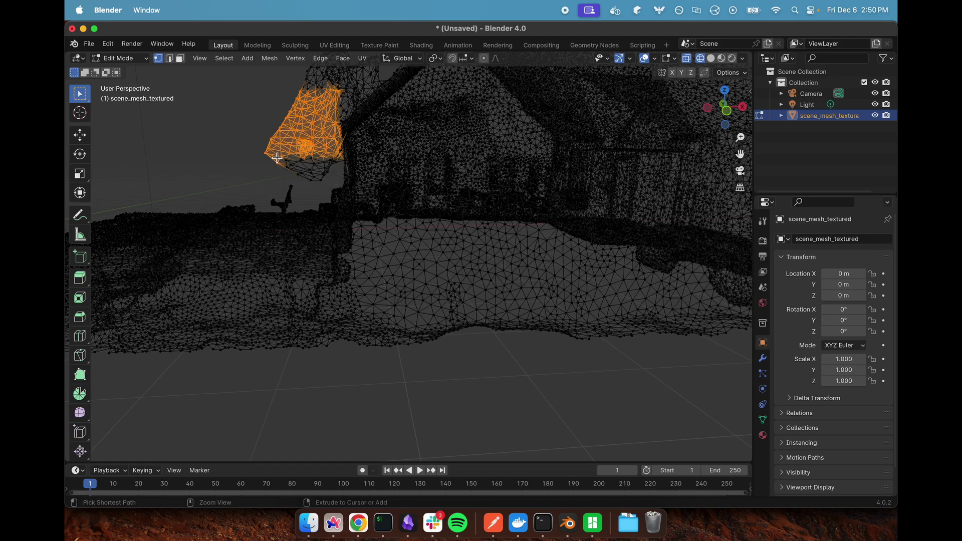
left_click_drag(343, 189, 276, 138, "shift")
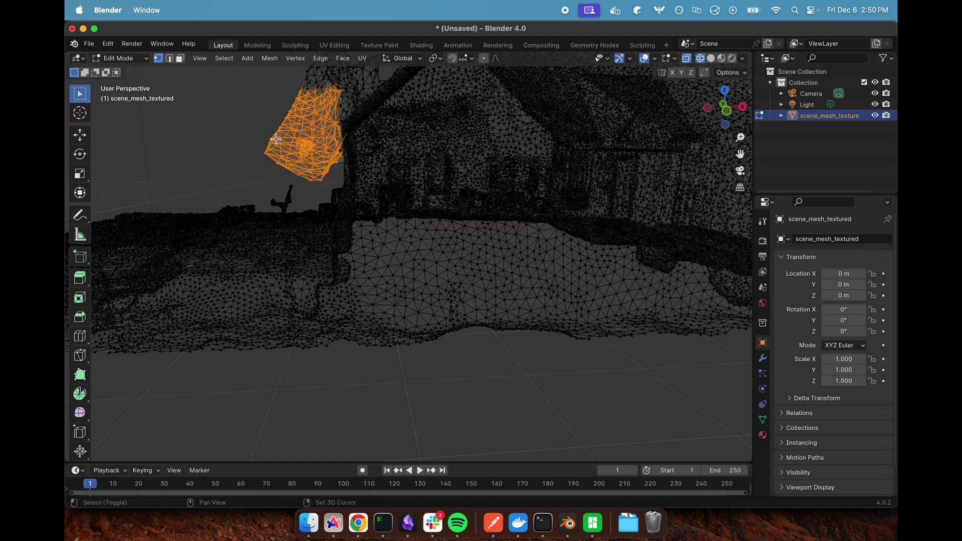
key("x")
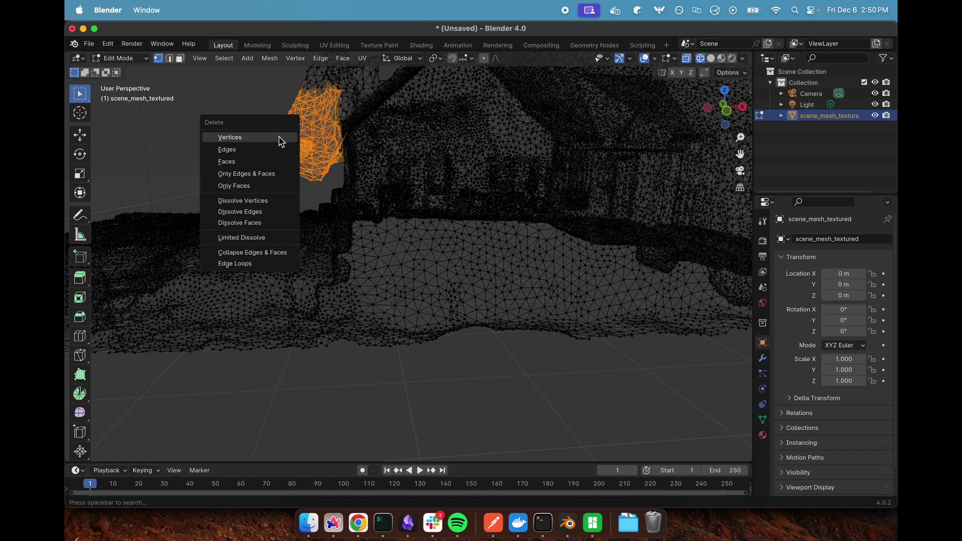
mouse_move(360, 134)
middle_mouse_down()
mouse_move(364, 143)
mouse_move(358, 135)
middle_mouse_up()
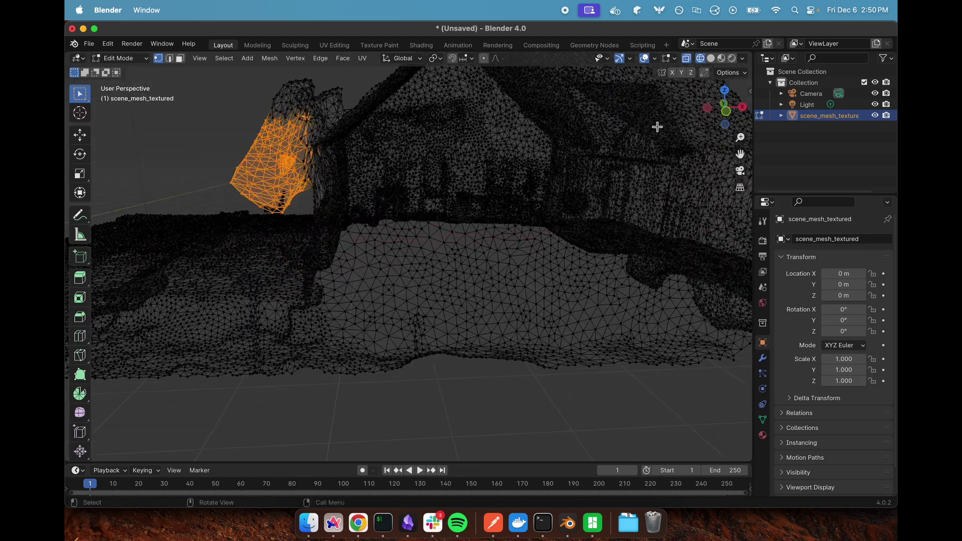
Step: Extend the selection to the top of the tree-shaped fragment and the branch reaching toward the roof
left_click_drag(740, 154, 762, 162)
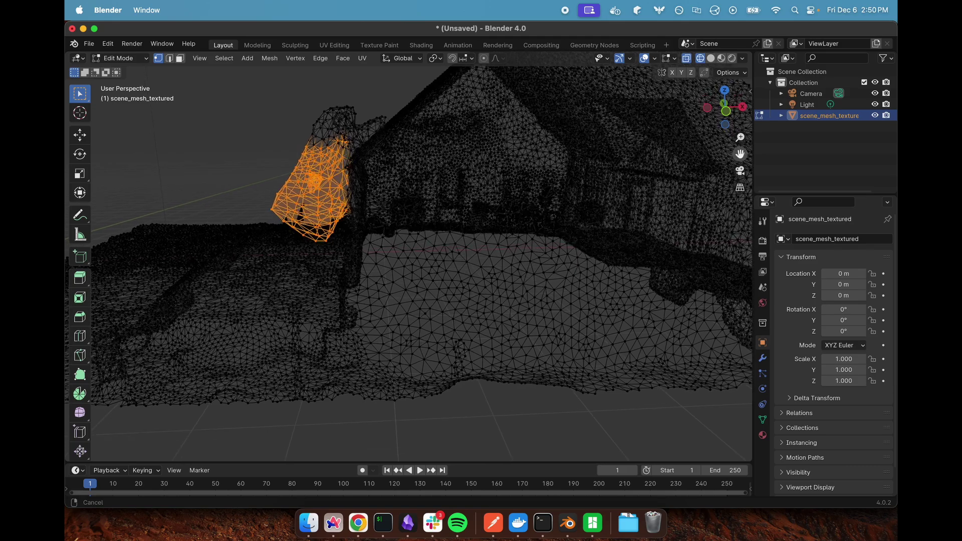
left_click_drag(362, 95, 304, 149, "shift")
left_click_drag(341, 124, 301, 149, "shift")
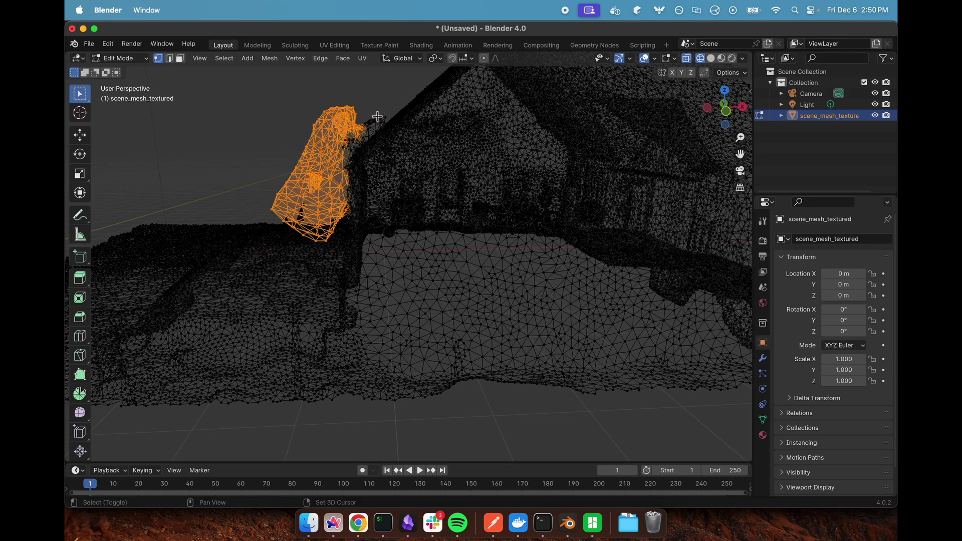
left_click_drag(383, 111, 357, 131, "shift")
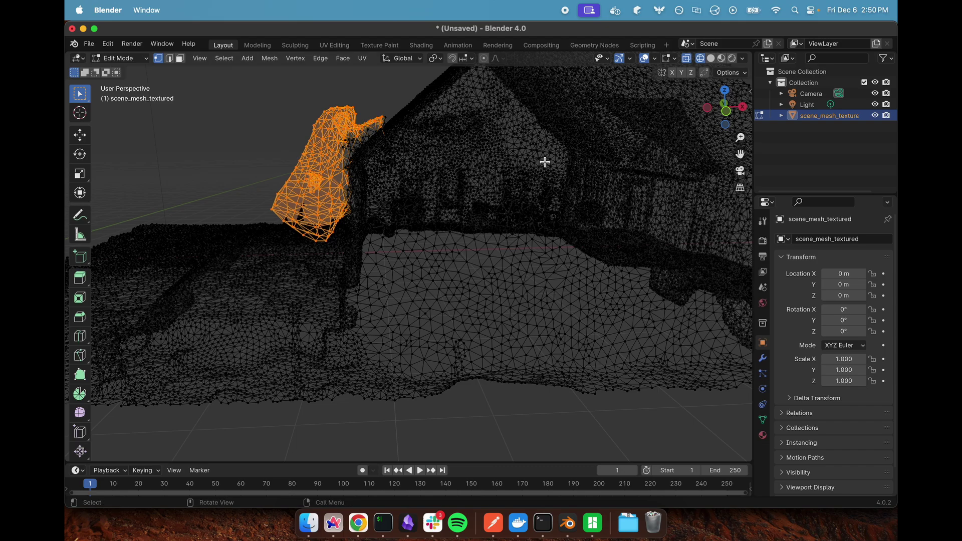
scroll(529, 167, "down", 5)
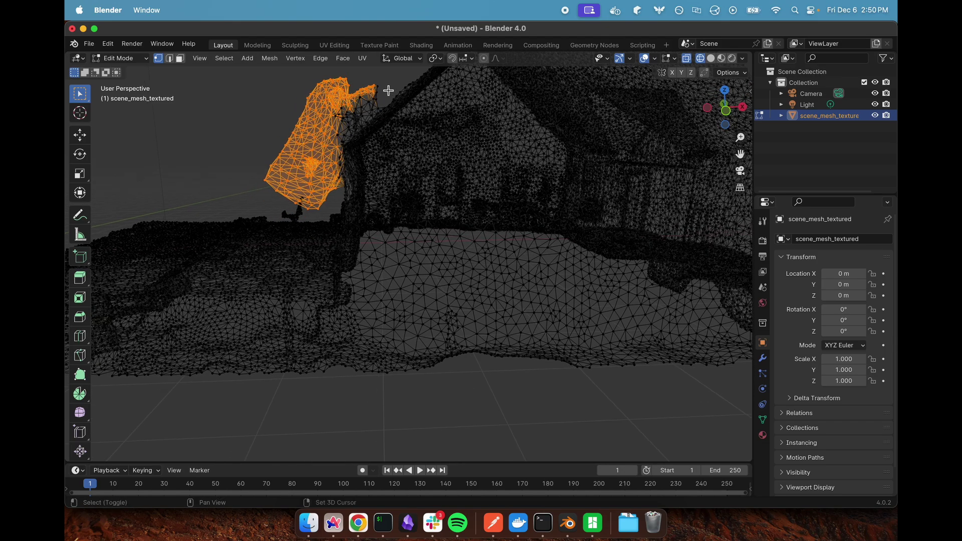
left_click_drag(387, 81, 332, 138, "shift")
Step: Check the fragment selection from the other sides of the house and add vertices near the wall edge to it
middle_click_drag(258, 129, 222, 135)
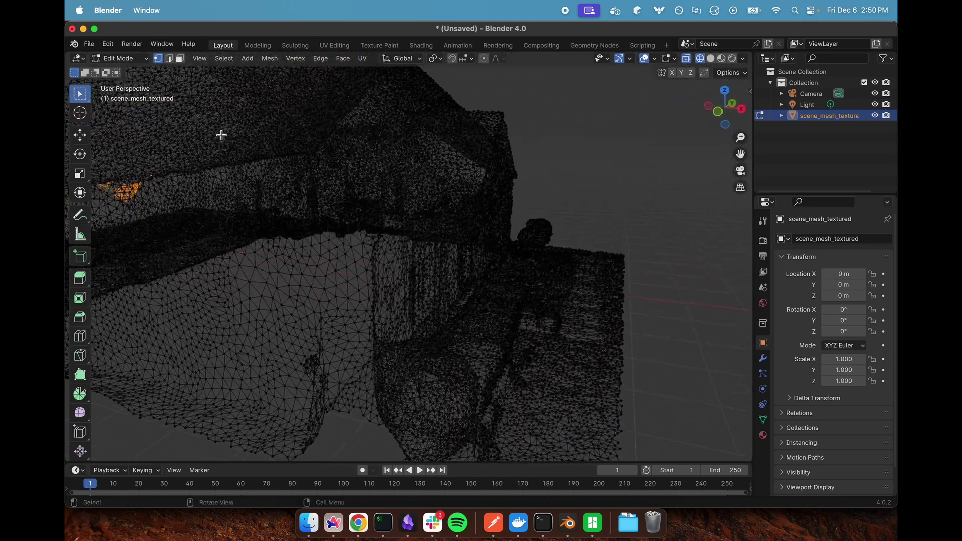
left_click_drag(740, 153, 345, 175)
middle_click_drag(393, 220, 324, 217)
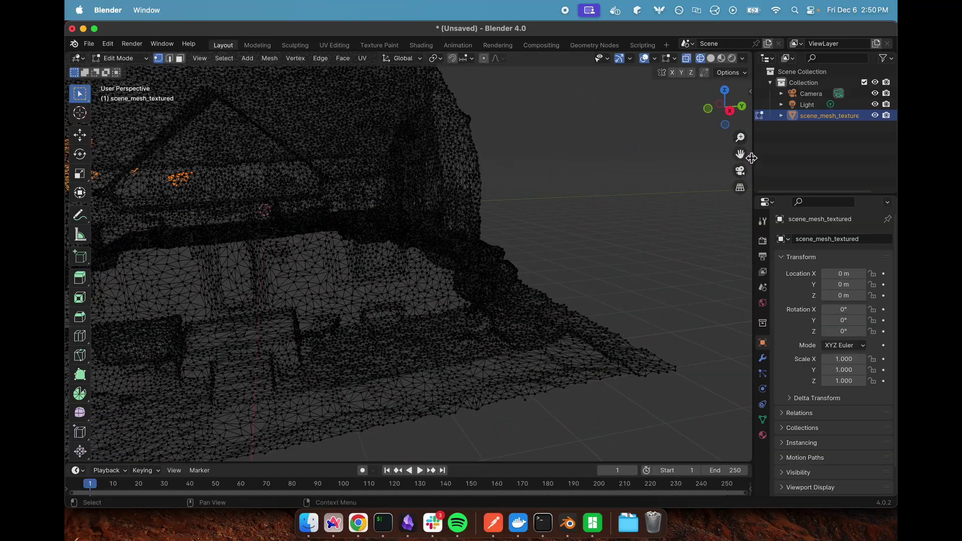
left_click_drag(740, 154, 896, 153)
middle_click_drag(449, 208, 439, 206)
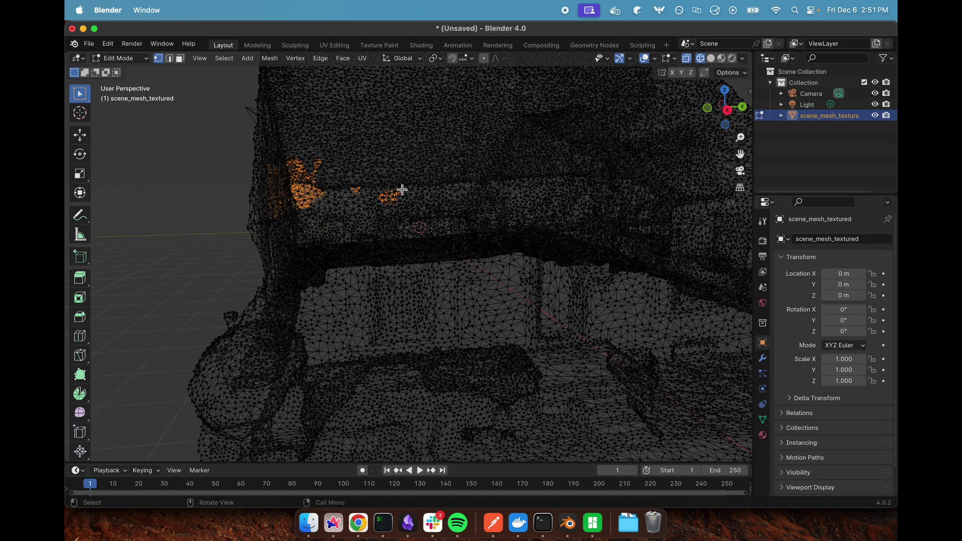
middle_click_drag(362, 191, 365, 189)
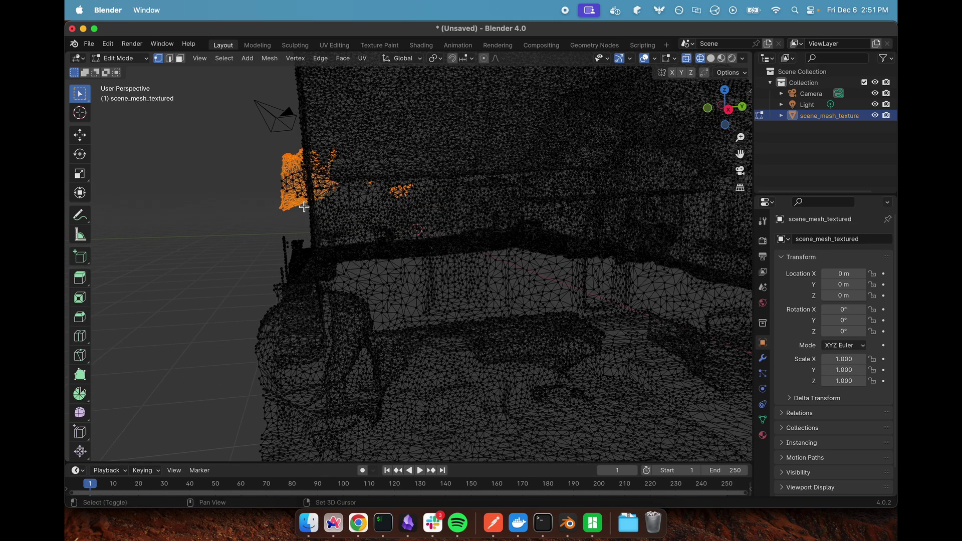
key("b")
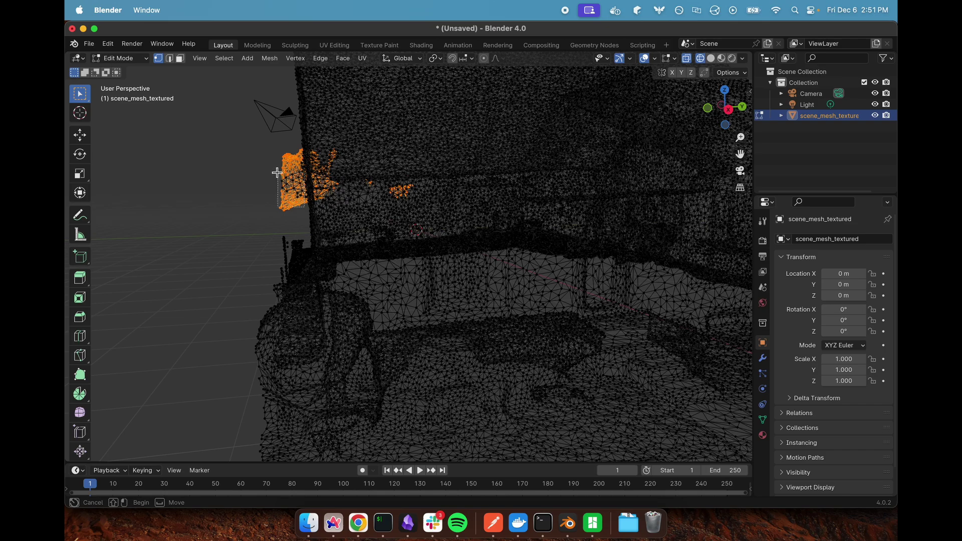
left_click_drag(277, 173, 277, 173, "shift")
mouse_move(313, 175)
middle_mouse_down()
mouse_move(315, 156)
mouse_move(316, 179)
middle_mouse_up()
middle_click_drag(320, 180, 259, 151)
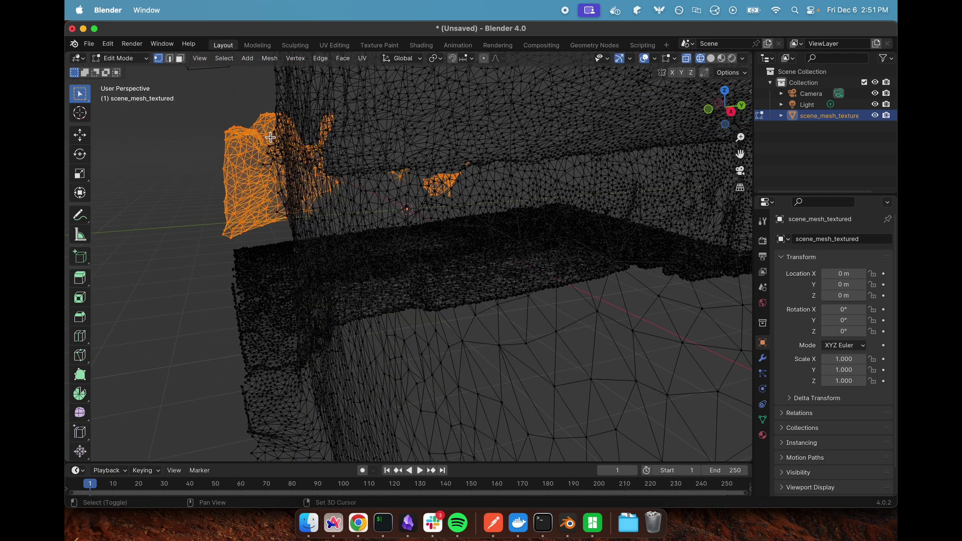
left_click_drag(273, 139, 253, 187, "shift")
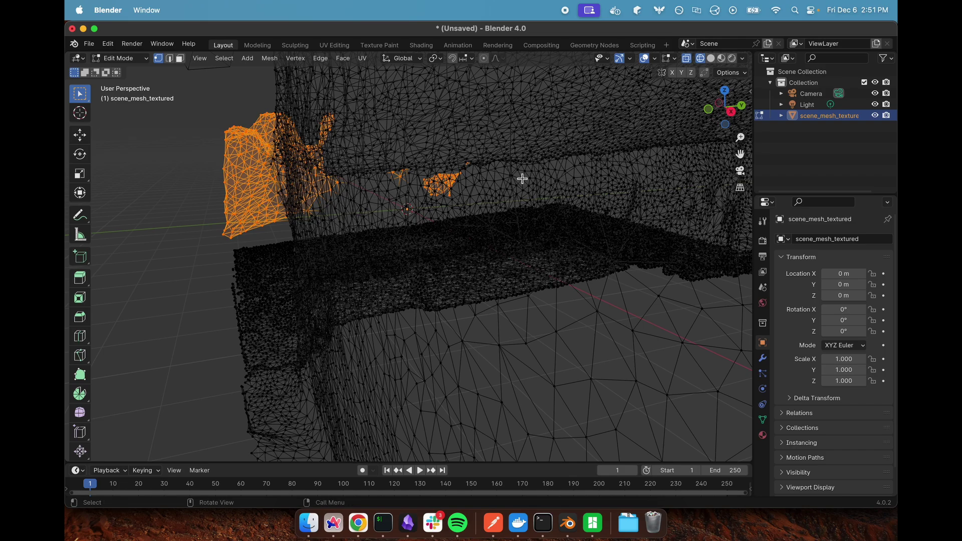
Step: Deselect the small patches caught on the house wall and delete the vertices of the tree-shaped fragment
key("x")
key("Escape")
left_click_drag(496, 142, 383, 230, "ctrl")
key("x")
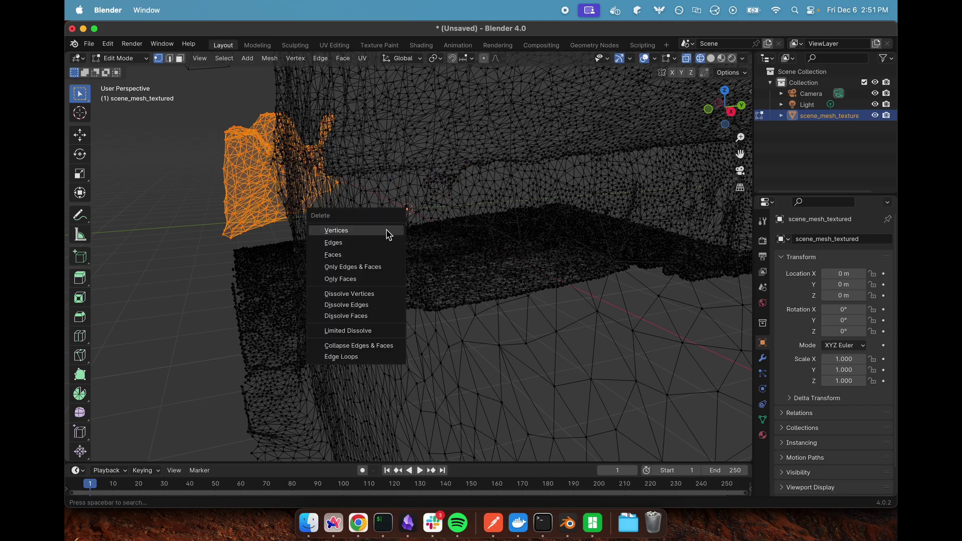
left_click(388, 232)
Step: Return to Object Mode and examine the cleaned house mesh from above and up close along the side wall
left_click_drag(738, 153, 659, 163)
middle_click_drag(655, 172, 74, 195)
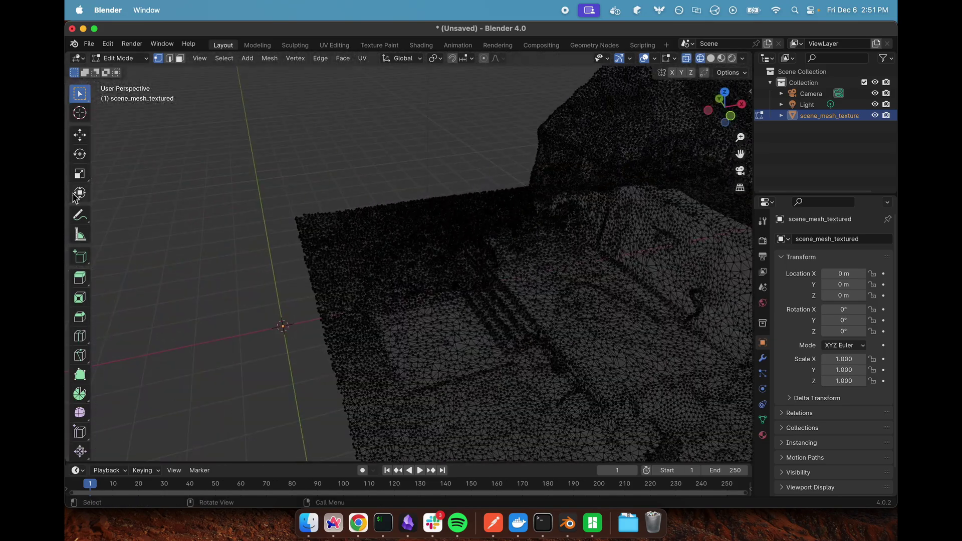
scroll(70, 196, "down", 2)
scroll(399, 214, "down", 5)
scroll(414, 215, "up", 5)
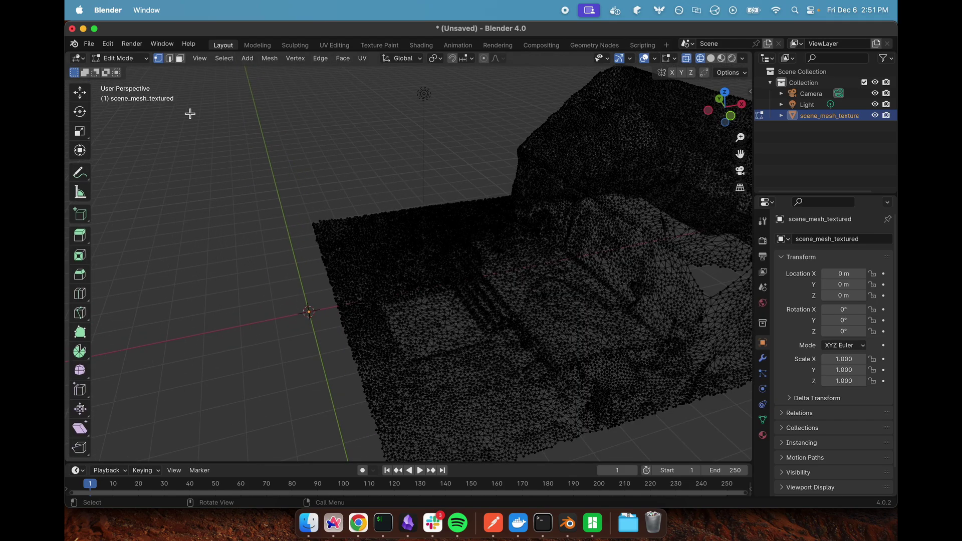
left_click(125, 58)
left_click(119, 72)
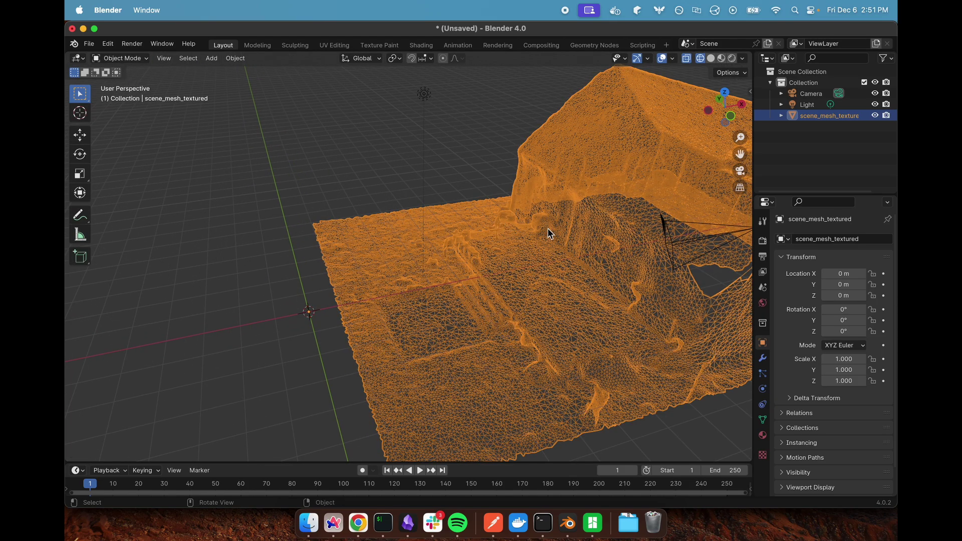
mouse_move(550, 233)
middle_mouse_down()
mouse_move(524, 224)
mouse_move(537, 230)
middle_mouse_up()
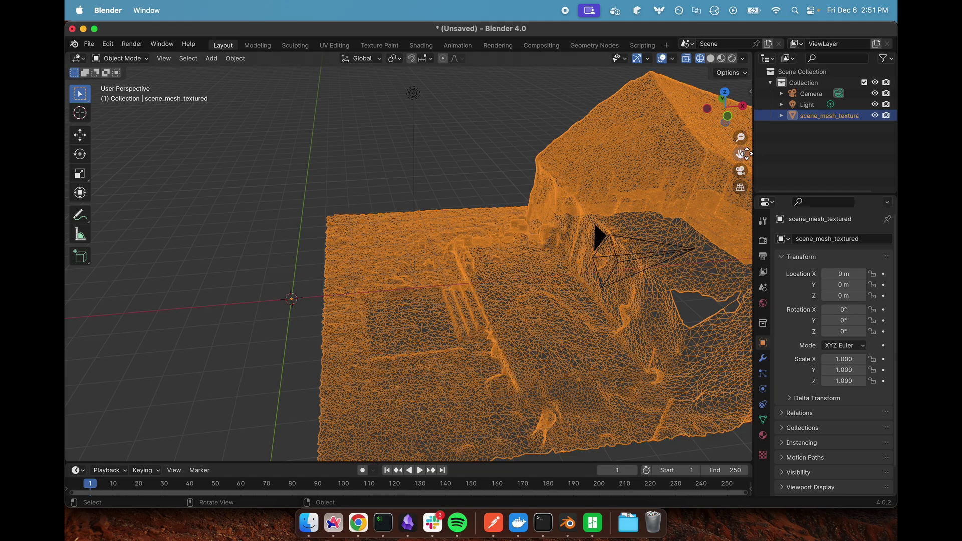
left_click_drag(745, 154, 564, 292)
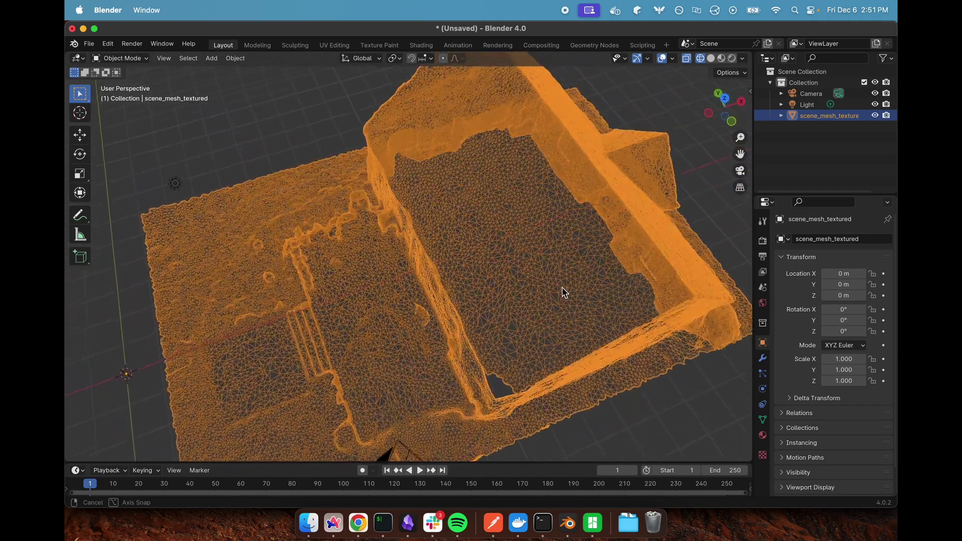
middle_click_drag(565, 292, 574, 251)
scroll(451, 380, "up", 6)
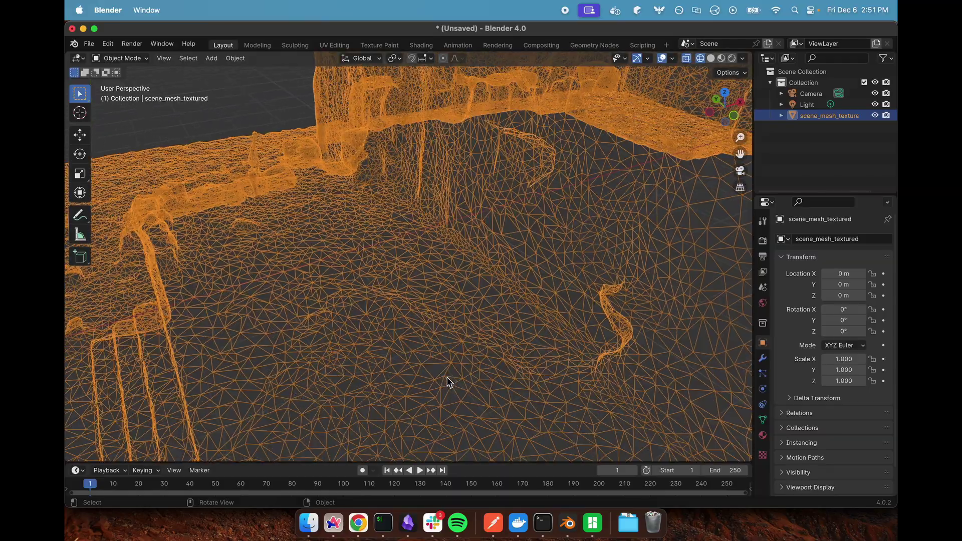
middle_click_drag(450, 382, 489, 350)
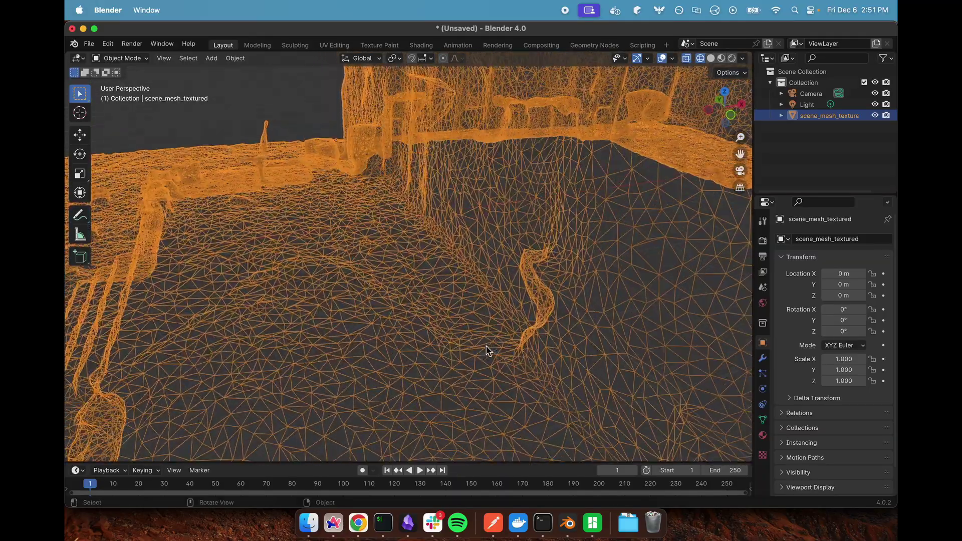
Step: Switch to solid shading and inspect the terrace, steps and outer lawn edge for leftover stray fragments
left_click_drag(741, 154, 646, 231)
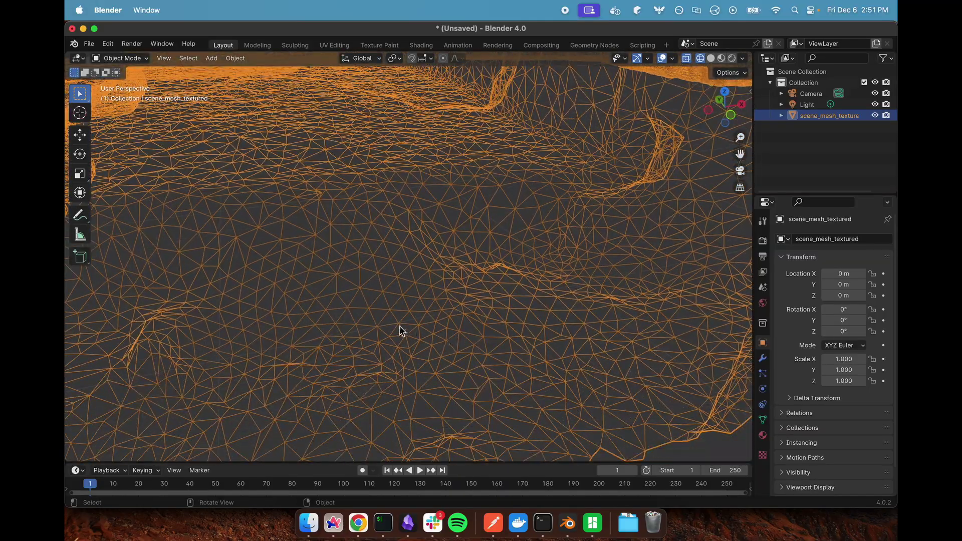
middle_click_drag(399, 326, 397, 347)
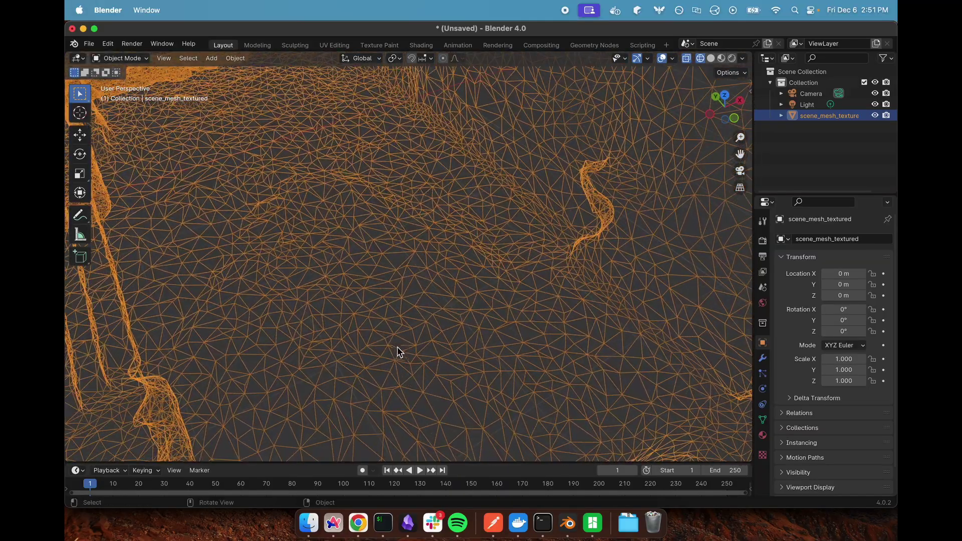
left_click(711, 59)
left_click_drag(741, 153, 750, 65)
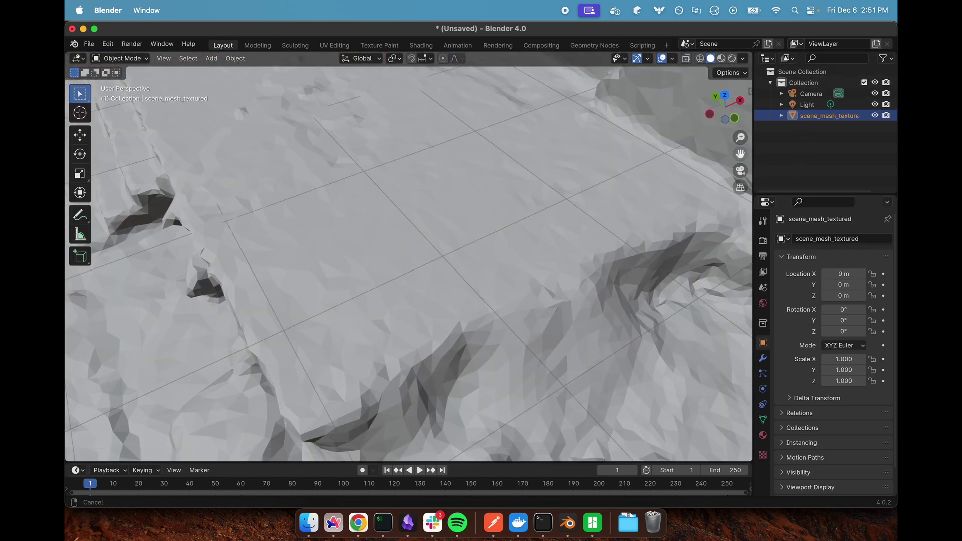
scroll(549, 341, "down", 6)
scroll(548, 335, "up", 2)
middle_click_drag(536, 329, 370, 400)
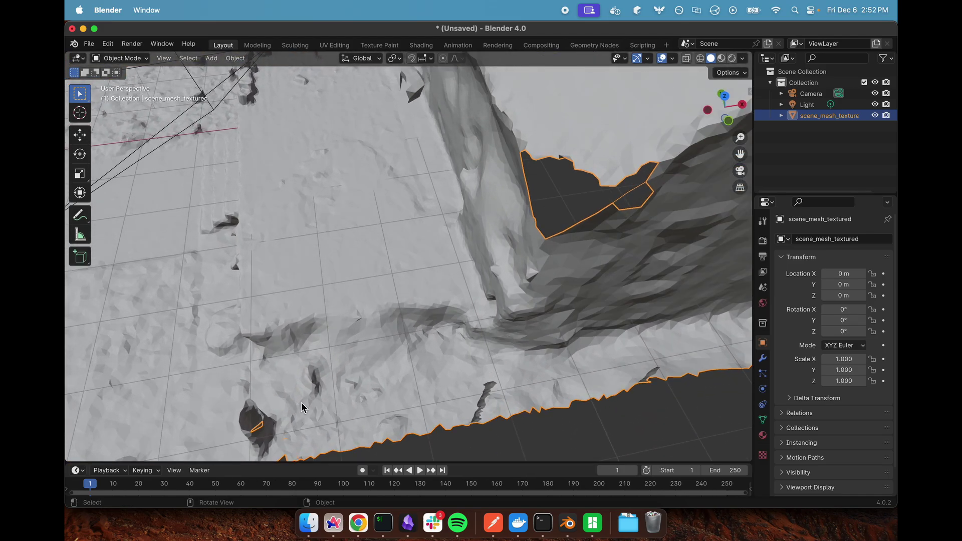
middle_click_drag(302, 407, 389, 375)
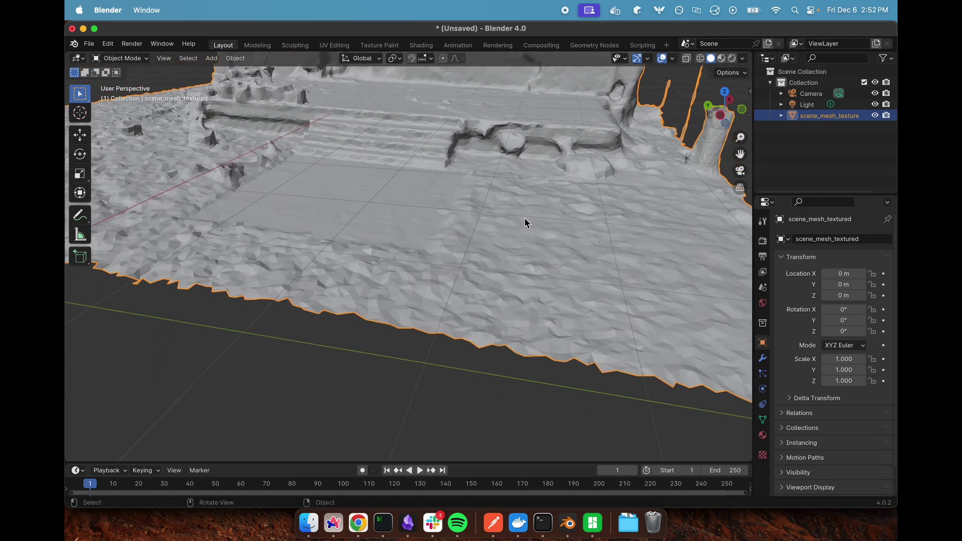
middle_click_drag(524, 217, 526, 208)
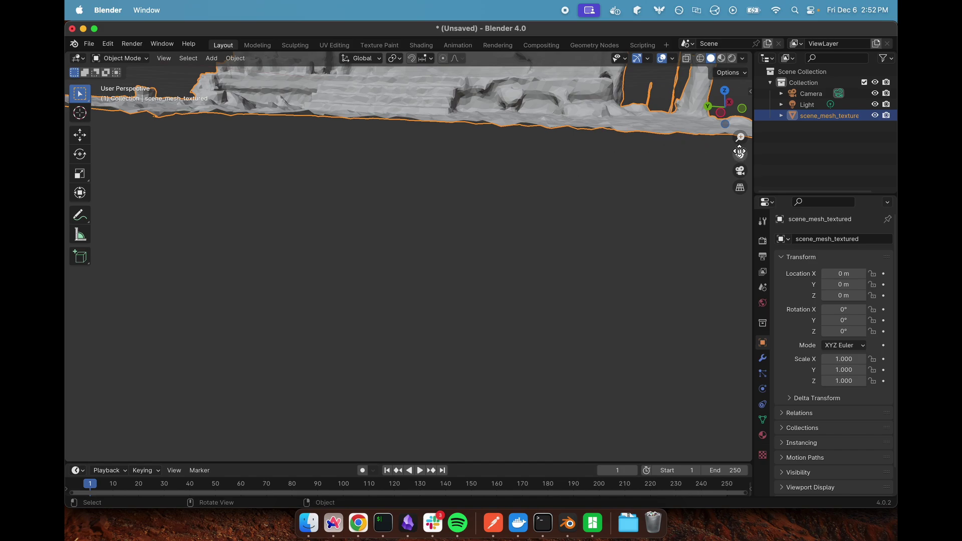
left_click_drag(740, 152, 652, 134)
scroll(653, 134, "up", 5)
scroll(652, 135, "down", 3)
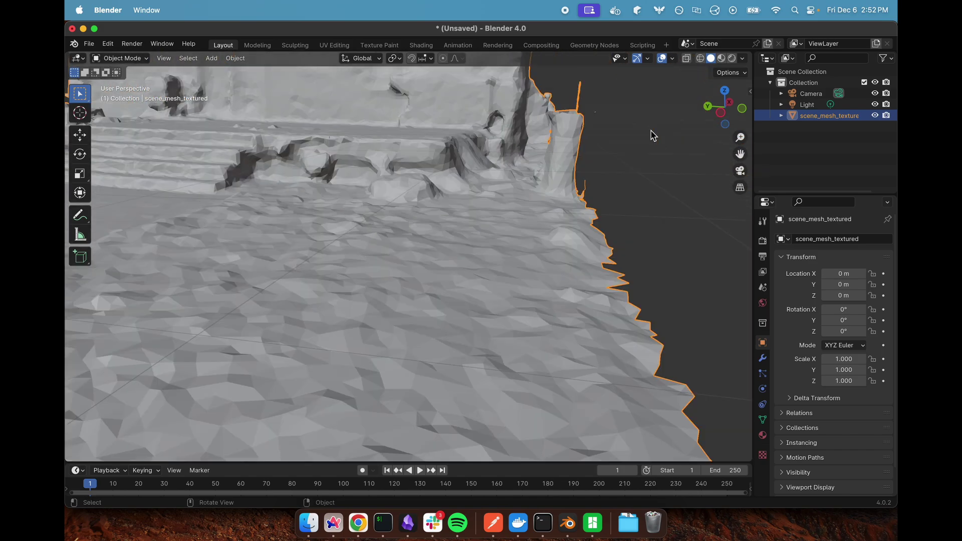
scroll(651, 130, "down", 6)
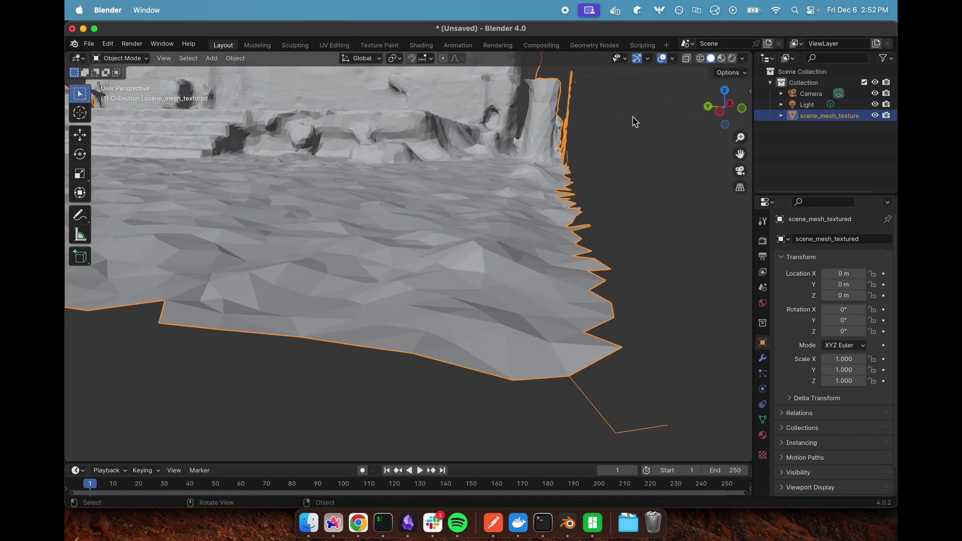
left_click_drag(740, 153, 696, 171)
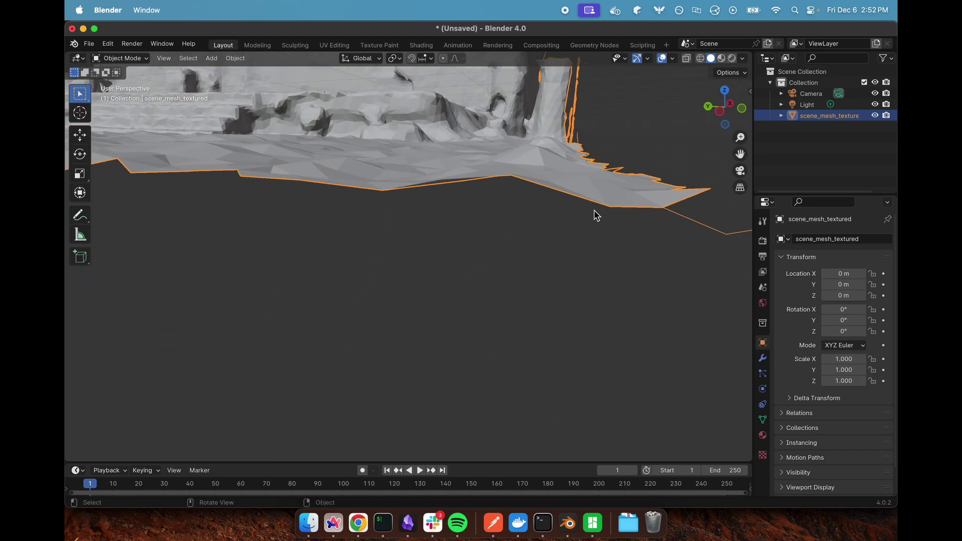
middle_click_drag(596, 215, 597, 217)
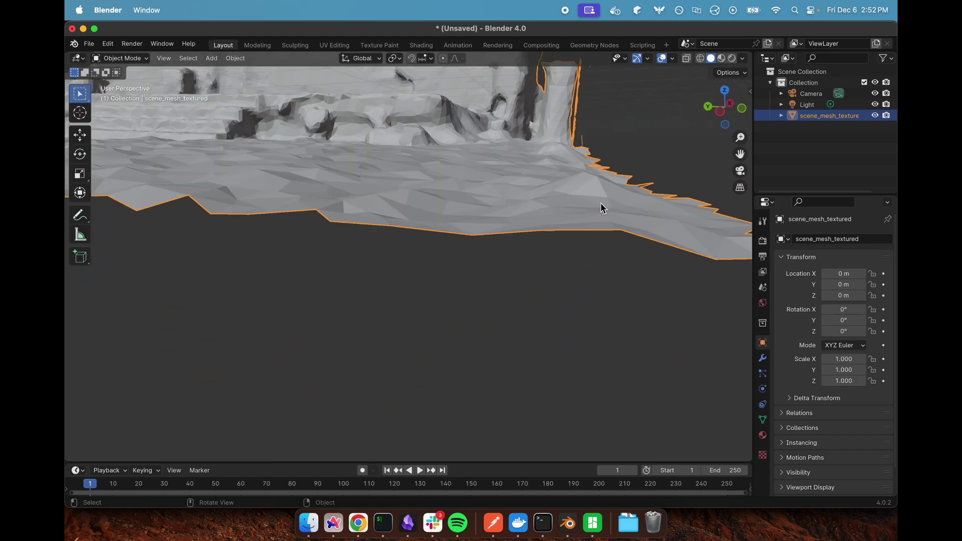
Step: Enter Edit Mode in wireframe shading and box-select the thin upright fragments along the lawn's outer edge
left_click_drag(740, 154, 727, 303)
left_click(701, 58)
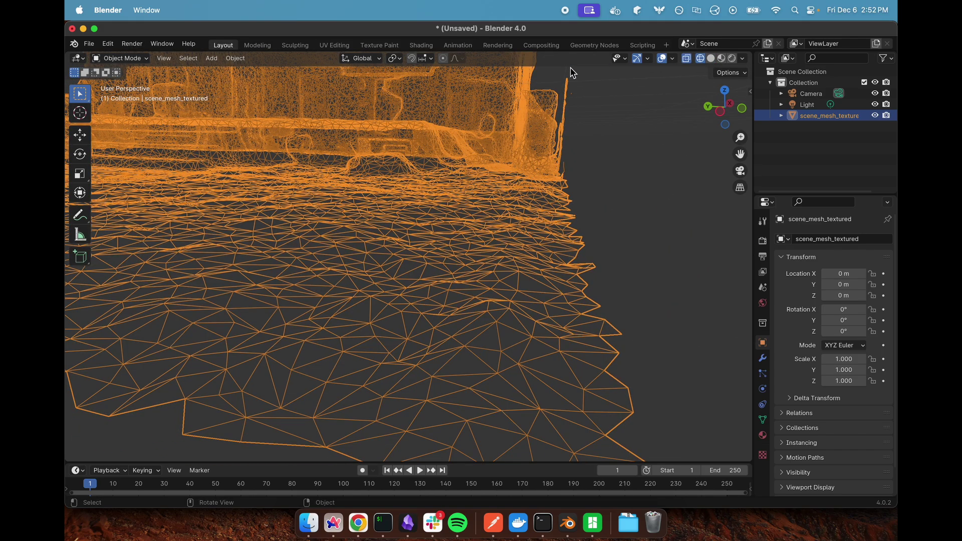
left_click(132, 58)
left_click(140, 84)
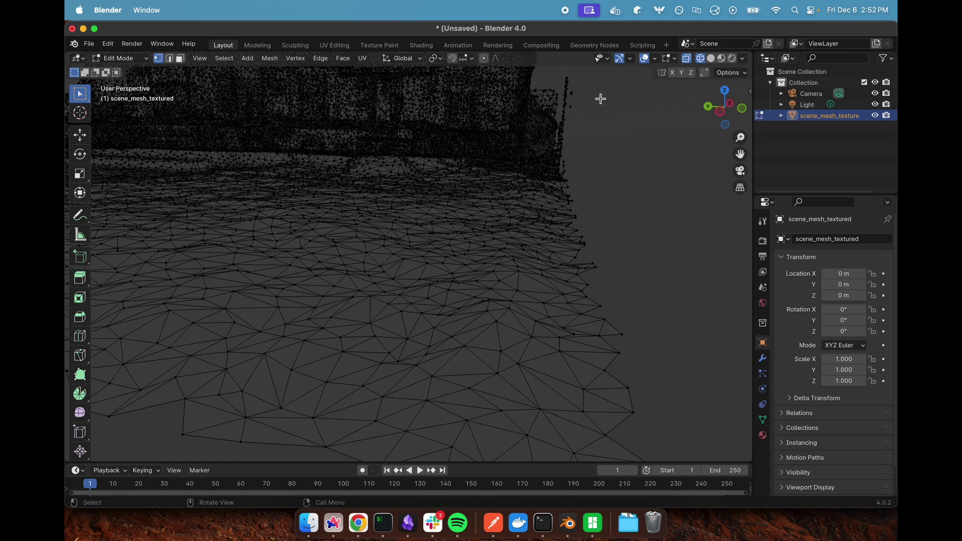
left_click_drag(583, 74, 528, 172)
middle_click_drag(610, 157, 371, 217)
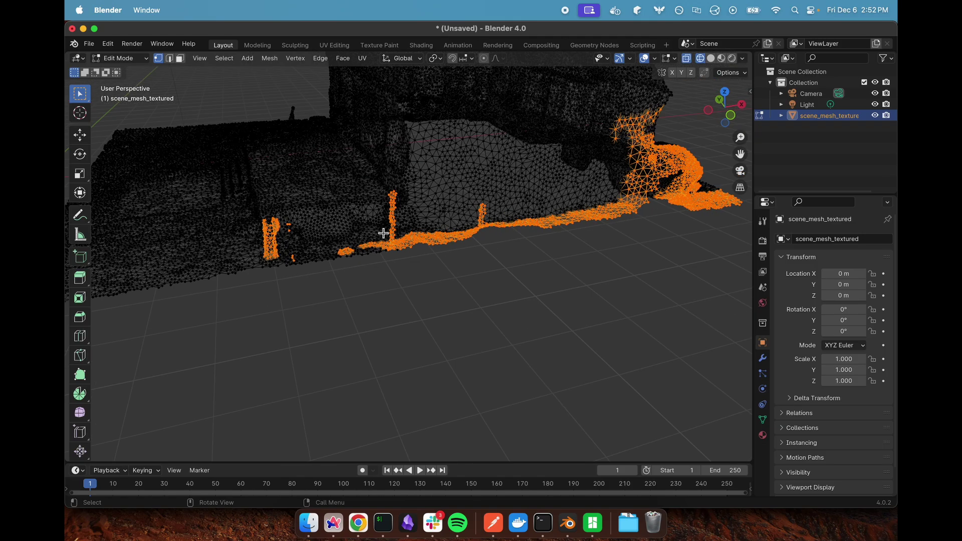
Step: Deselect the ground strip and the large mound beyond it, keeping only the upright post-like fragments selected
left_click_drag(386, 234, 325, 281, "ctrl")
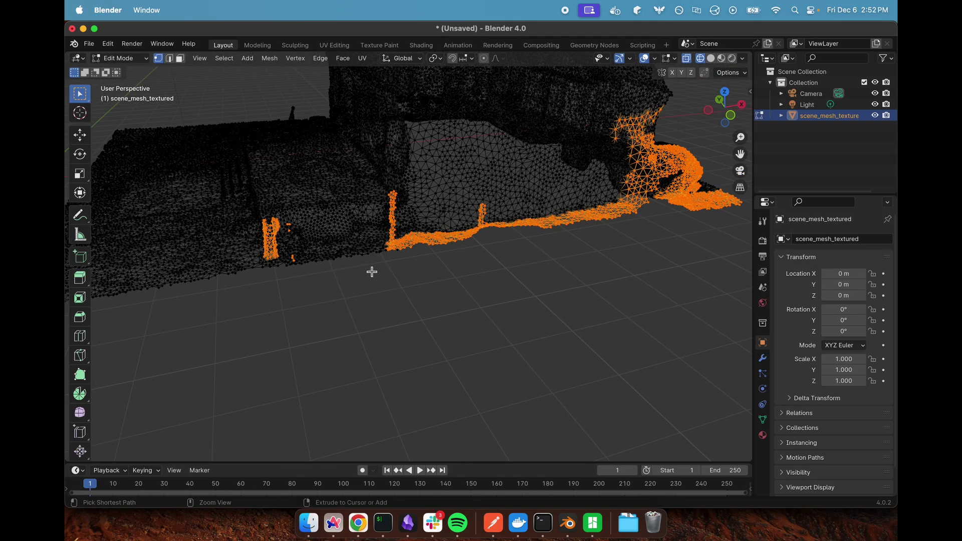
left_click_drag(400, 231, 465, 274)
left_click_drag(475, 223, 460, 250, "ctrl")
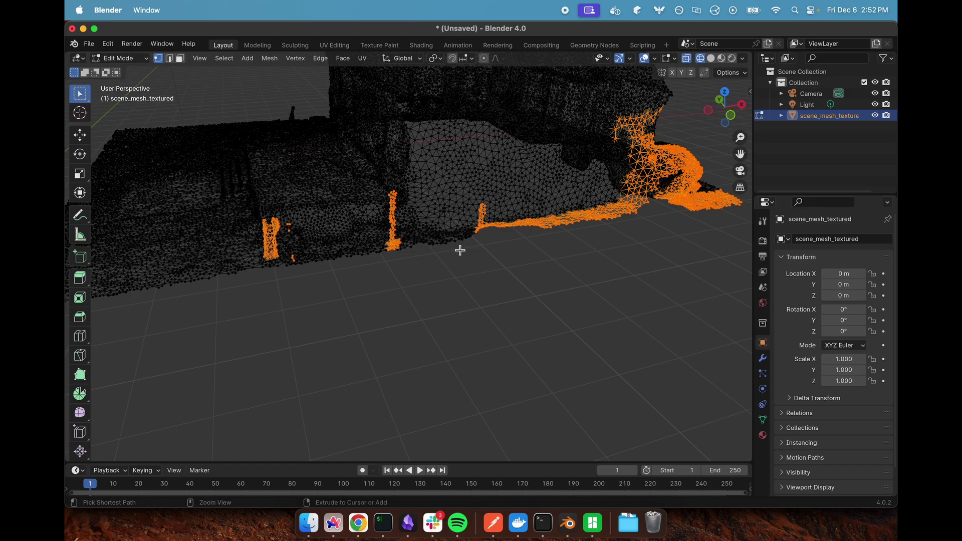
left_click_drag(489, 214, 596, 258, "ctrl")
left_click_drag(572, 188, 636, 241, "ctrl")
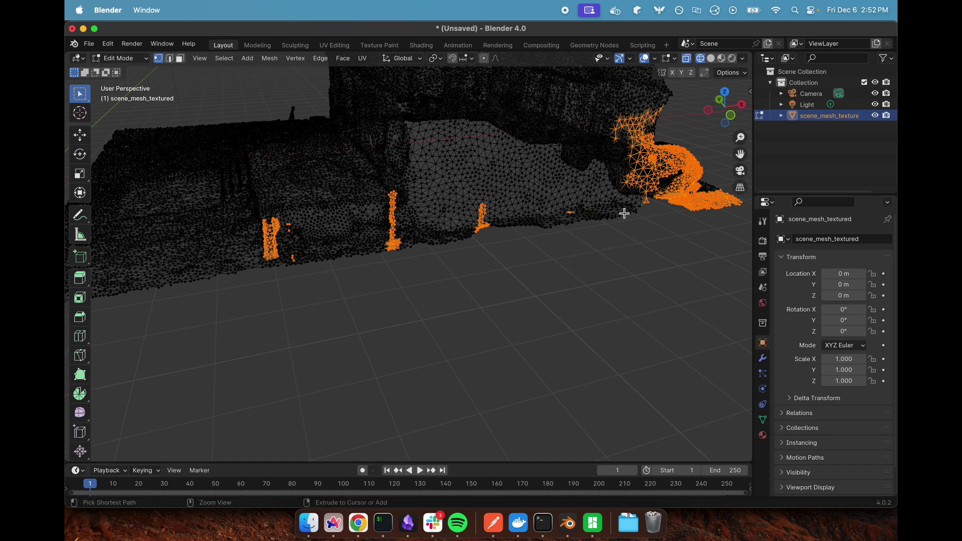
left_click_drag(600, 102, 722, 266, "ctrl")
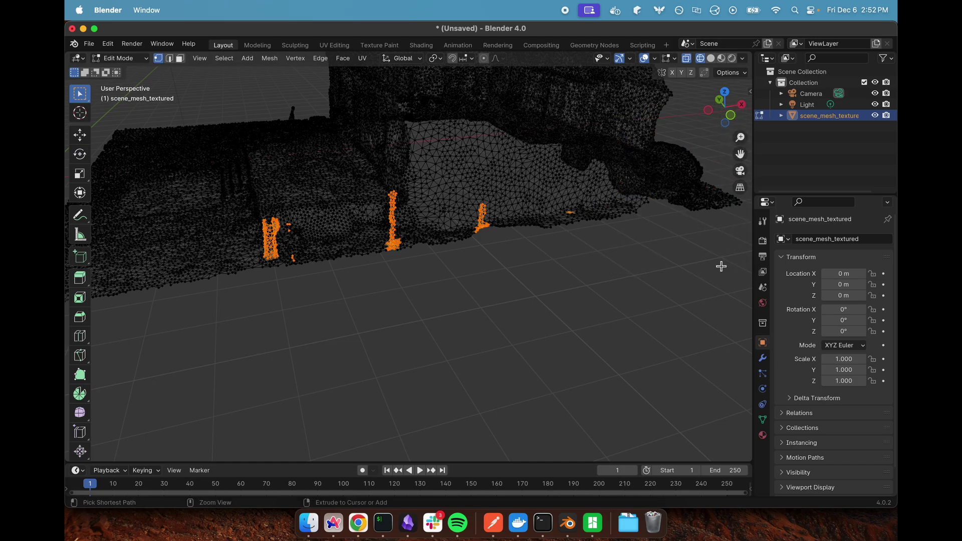
left_click_drag(597, 197, 577, 208, "ctrl")
Step: Deselect the ground patches around the bases of the post-like fragments, working from above
middle_click_drag(508, 285, 365, 344)
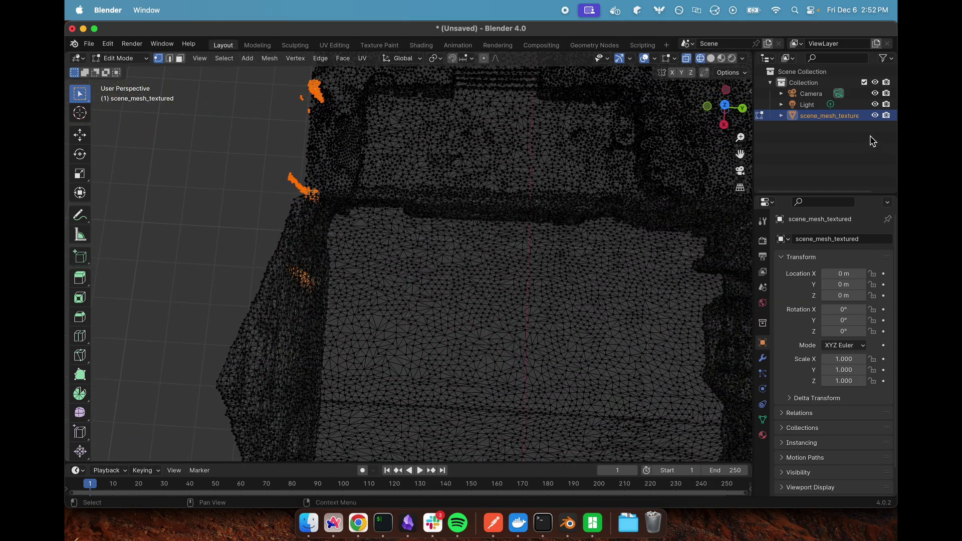
left_click_drag(742, 155, 910, 145)
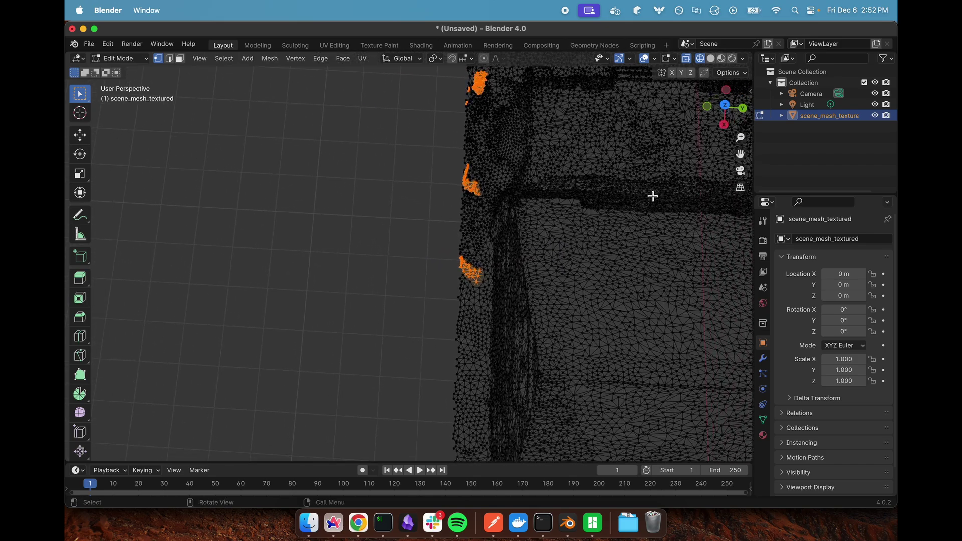
scroll(533, 274, "up", 5)
left_click_drag(608, 257, 557, 333)
left_click_drag(571, 289, 531, 316, "ctrl")
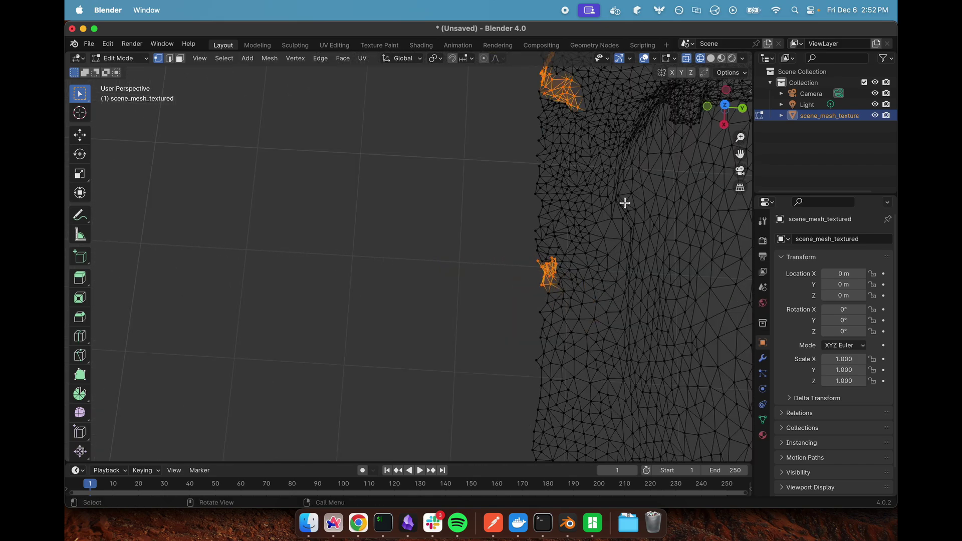
left_click_drag(742, 152, 706, 146)
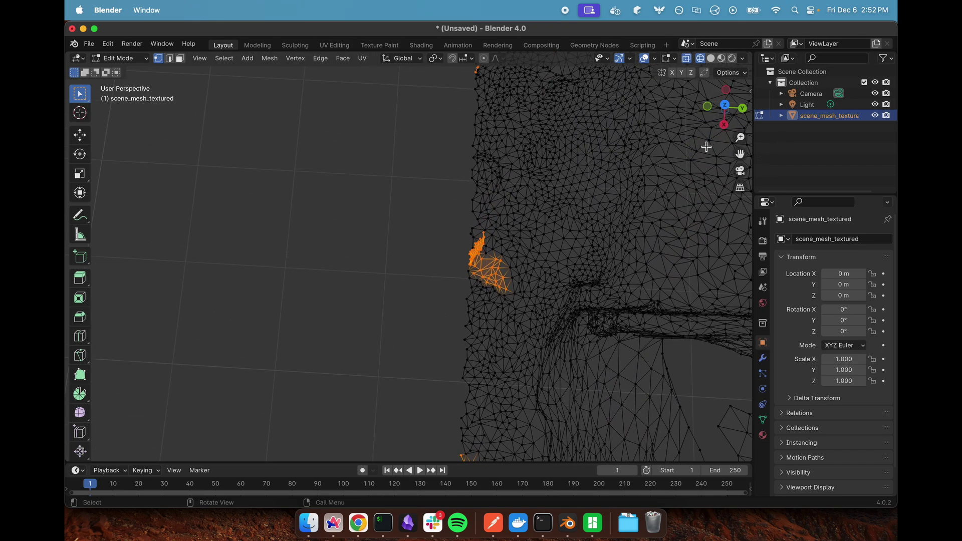
left_click_drag(527, 244, 484, 299)
left_click_drag(497, 261, 476, 286, "ctrl")
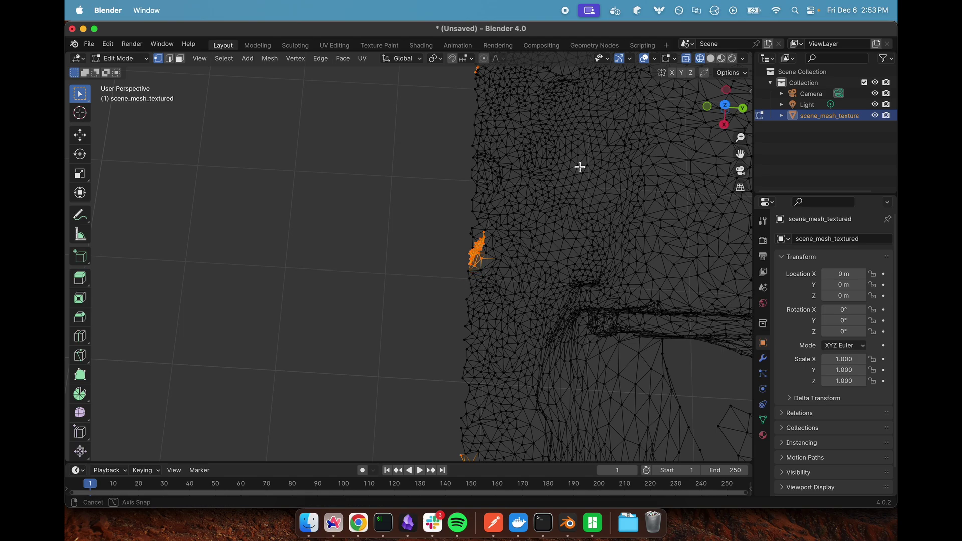
Step: Check the post selection from the side, add the small floating vertices beside the wide post, and delete the selected vertices
middle_click_drag(580, 167, 567, 193)
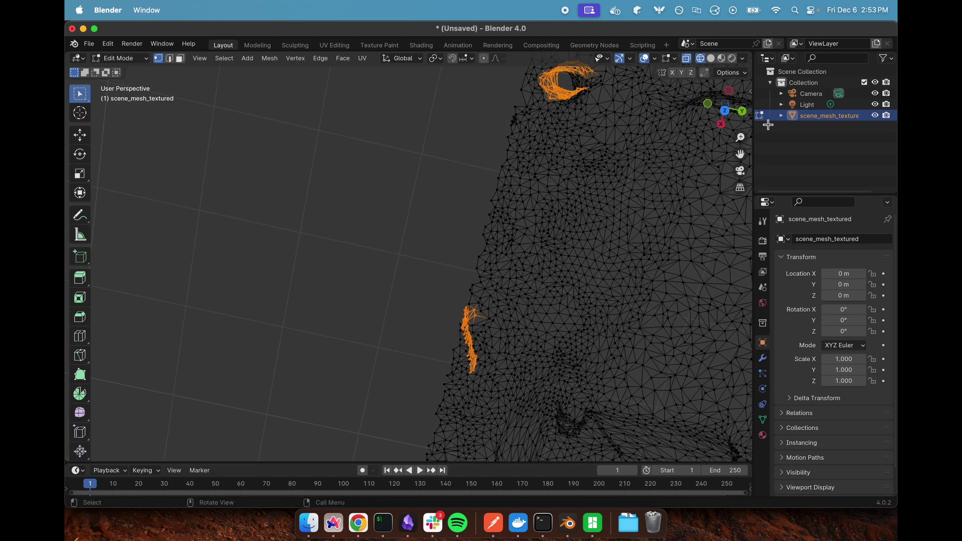
mouse_move(741, 157)
middle_mouse_down()
mouse_move(744, 146)
mouse_move(731, 151)
middle_mouse_up()
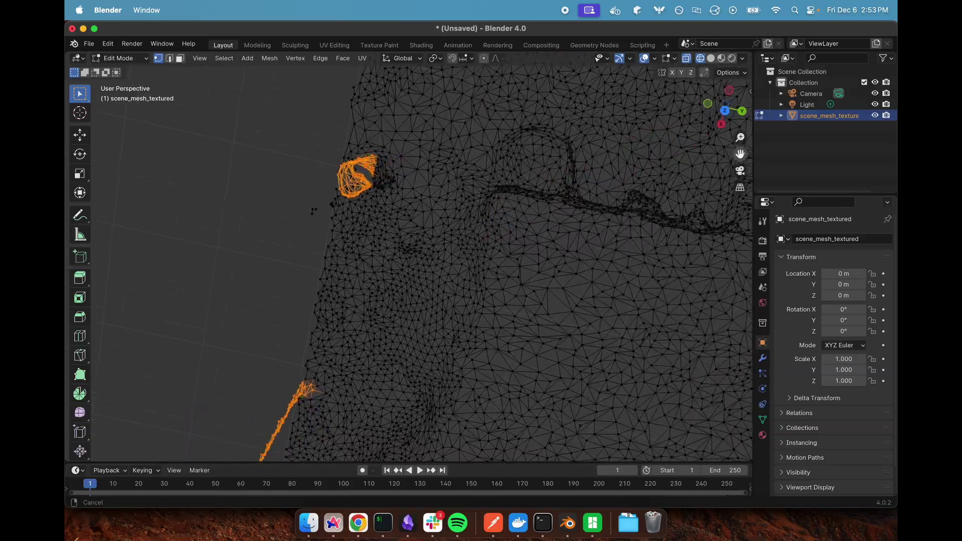
middle_click_drag(666, 143, 331, 442)
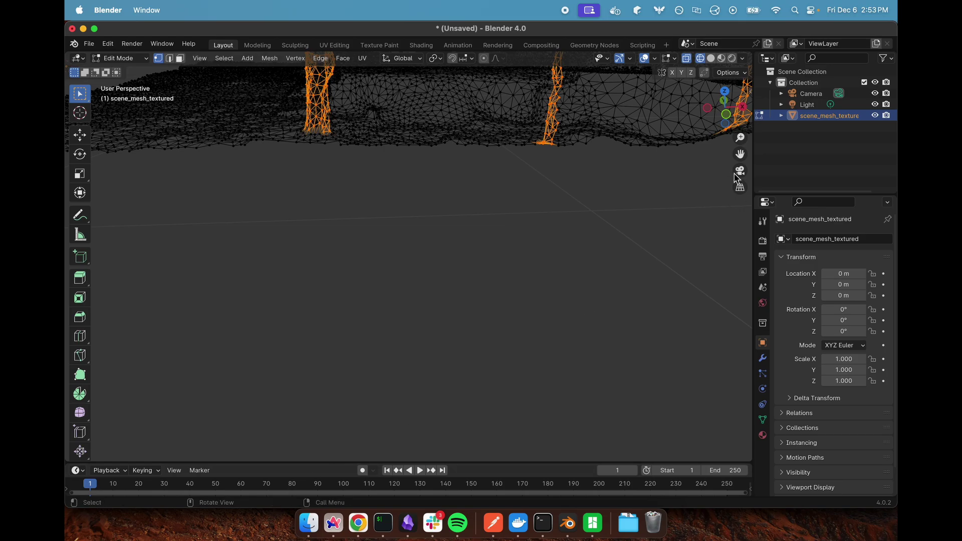
middle_click_drag(740, 154, 391, 153)
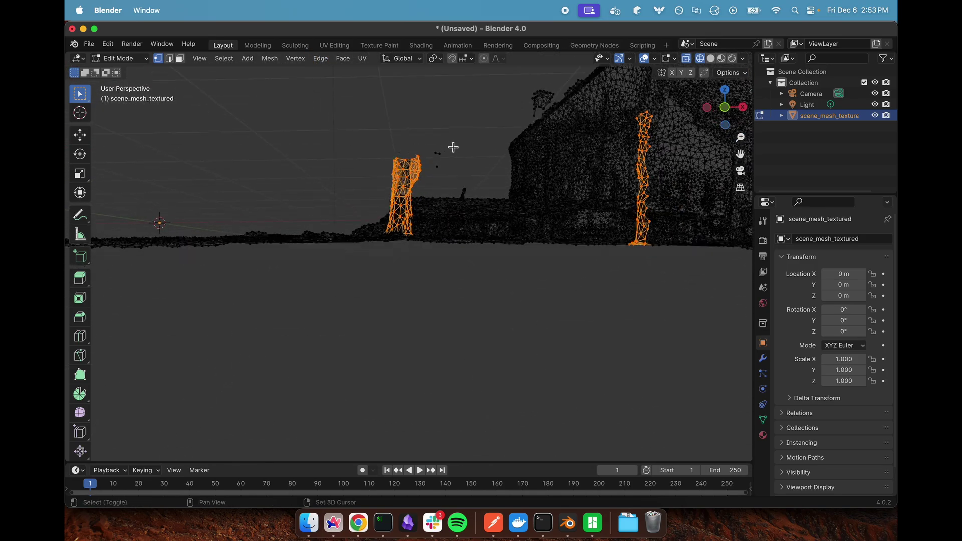
left_click_drag(456, 146, 425, 188)
middle_click_drag(509, 149, 496, 200)
key("x")
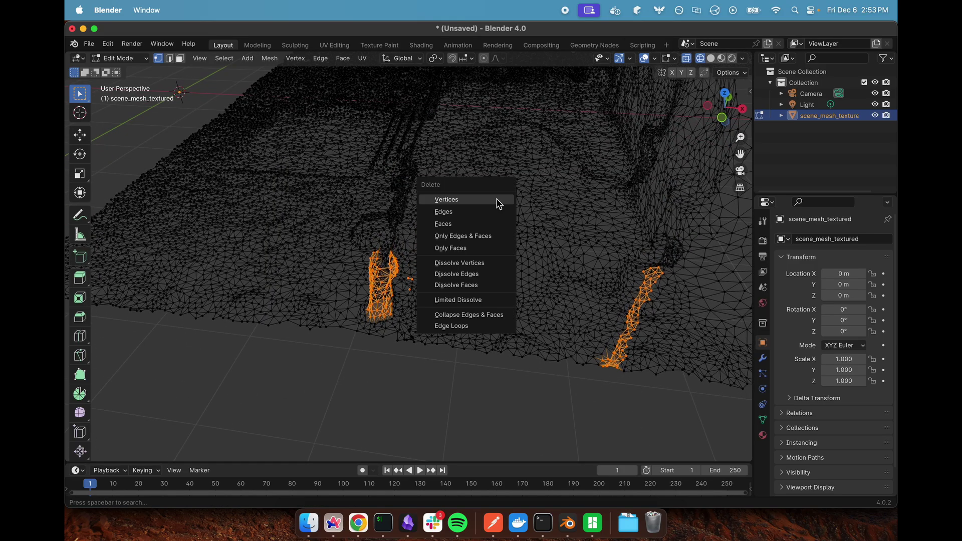
left_click(498, 201)
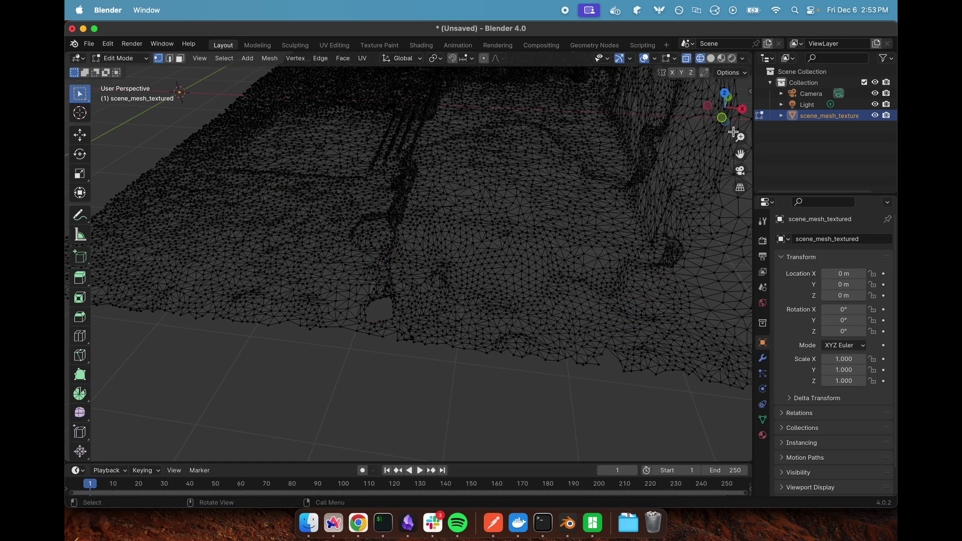
Step: Return to Object Mode with solid shading and examine the cleaned edge and the terrace beside the house wall
left_click(129, 58)
left_click(123, 62)
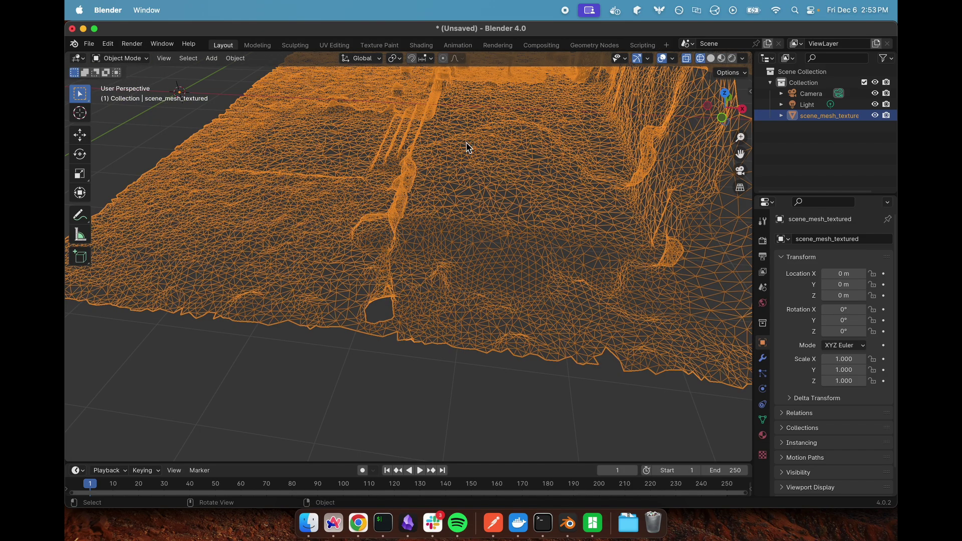
mouse_move(535, 162)
middle_mouse_down()
mouse_move(549, 168)
mouse_move(612, 135)
mouse_move(623, 176)
mouse_move(655, 161)
mouse_move(626, 118)
mouse_move(546, 129)
mouse_move(593, 109)
mouse_move(542, 127)
middle_mouse_up()
left_click(715, 58)
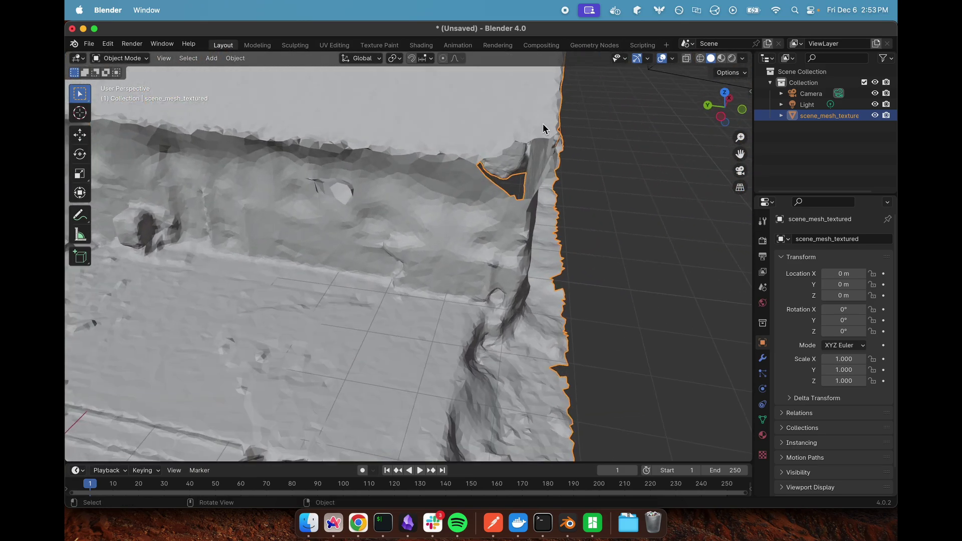
left_click_drag(742, 155, 95, 225)
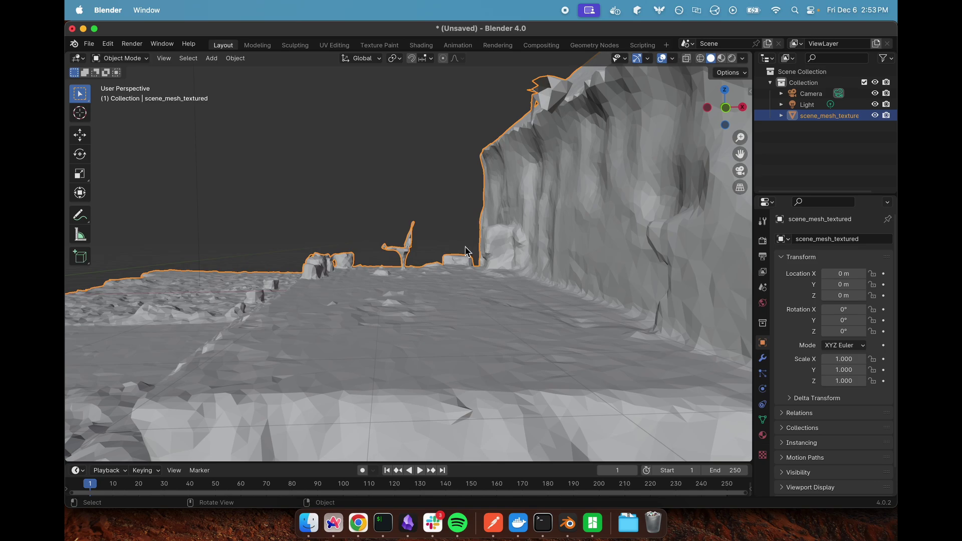
scroll(466, 250, "up", 5)
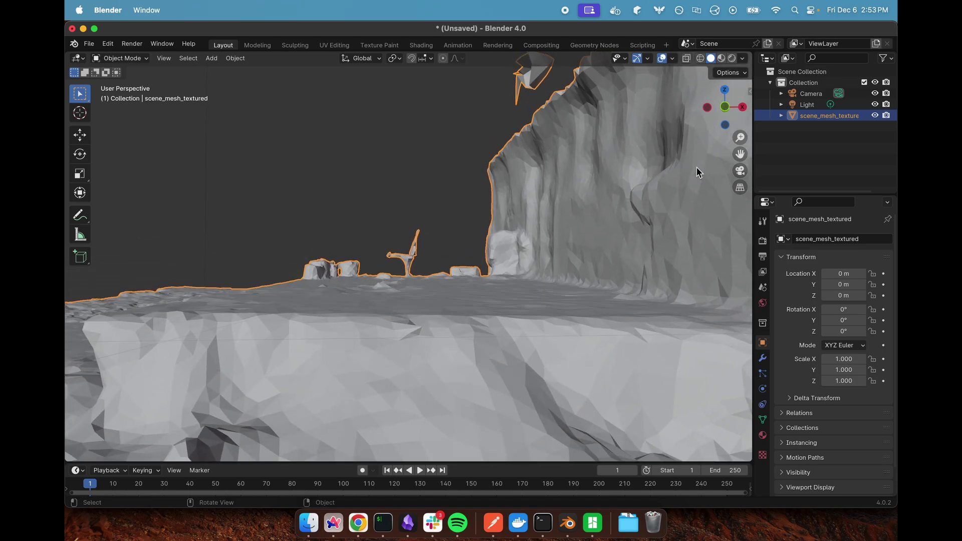
Step: Enter Edit Mode with wireframe shading and box-select the chair-shaped fragment standing on the terrace beside the house
left_click(123, 58)
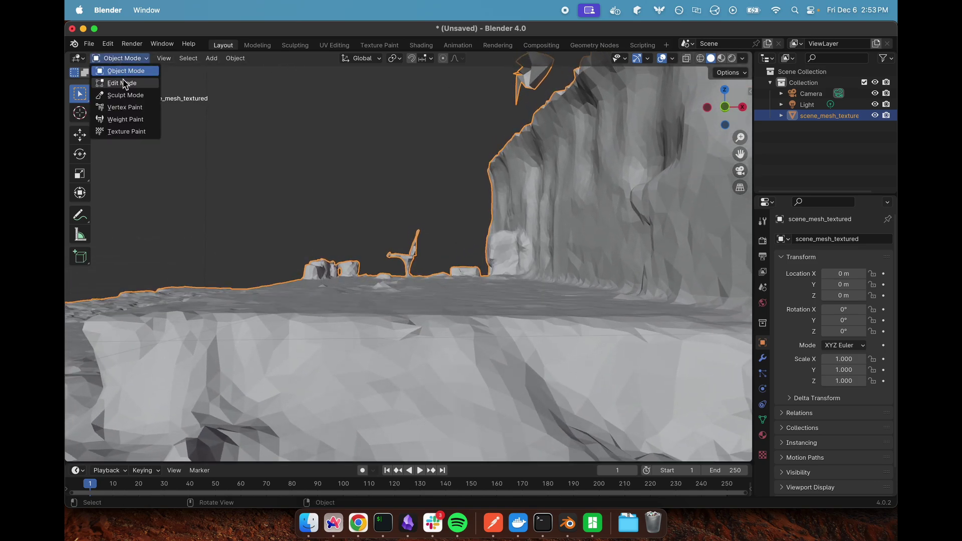
left_click(126, 82)
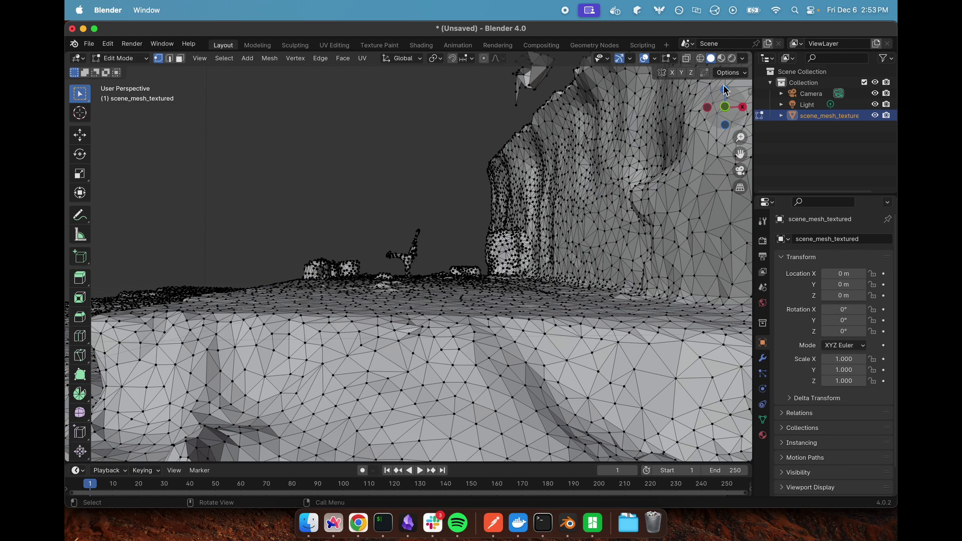
left_click(700, 59)
left_click_drag(431, 219, 445, 250)
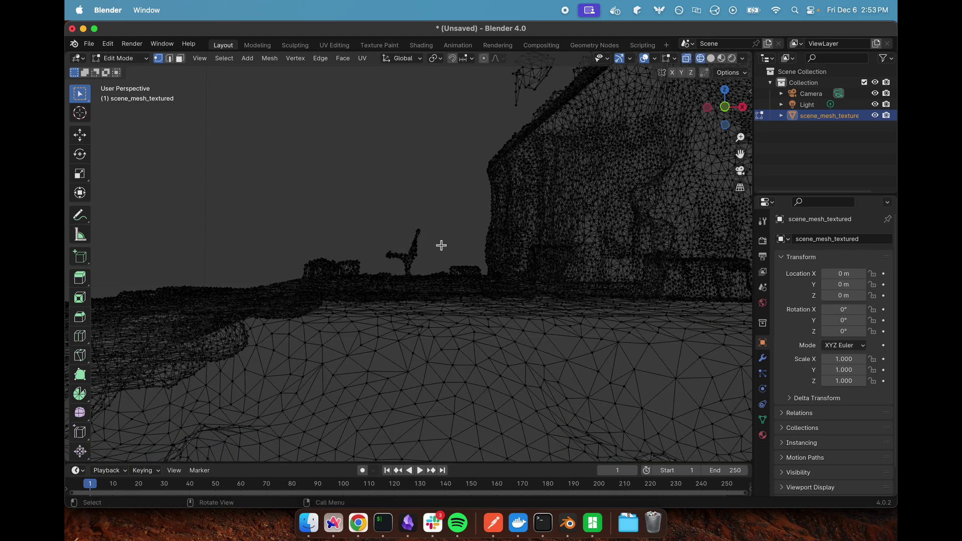
scroll(441, 242, "down", 5)
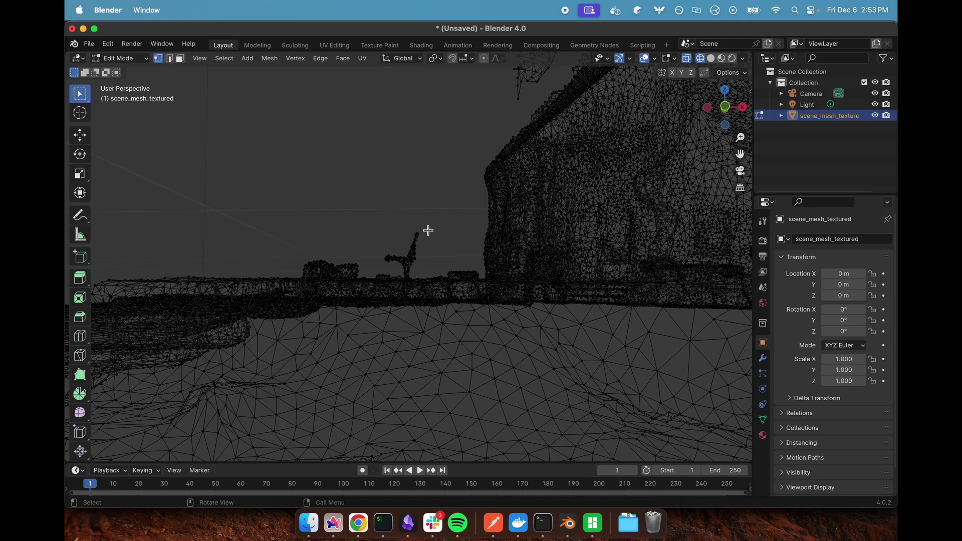
left_click_drag(427, 229, 379, 273)
middle_click_drag(430, 264, 668, 266)
middle_click_drag(418, 251, 415, 262)
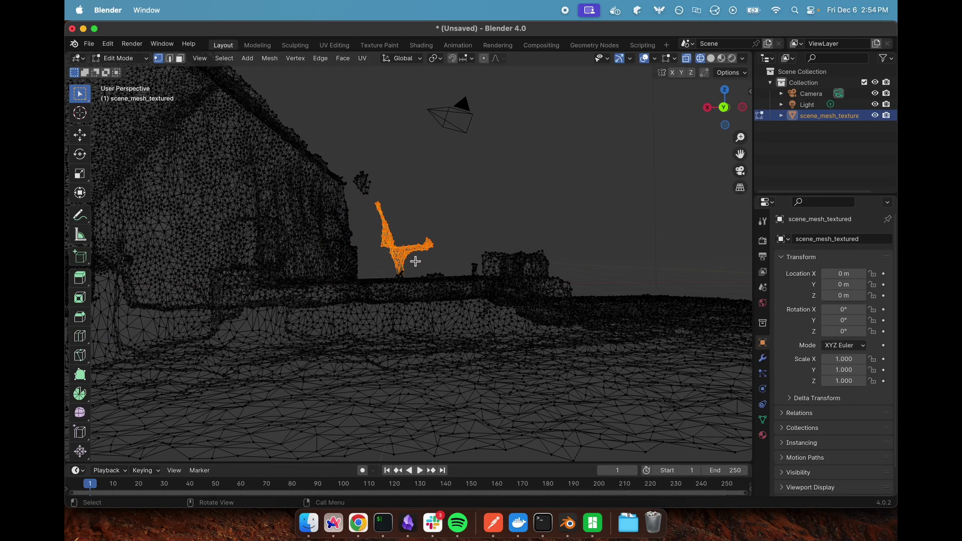
Step: Reselect the whole chair-shaped fragment including its lower stem, and deselect the stray ground vertices caught around it
left_click_drag(415, 263, 391, 276)
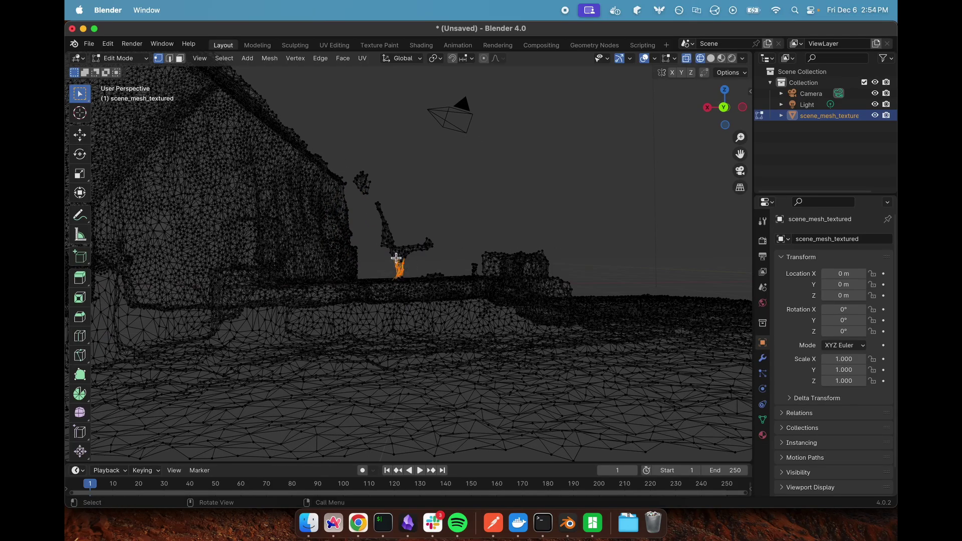
middle_click_drag(424, 202, 451, 194)
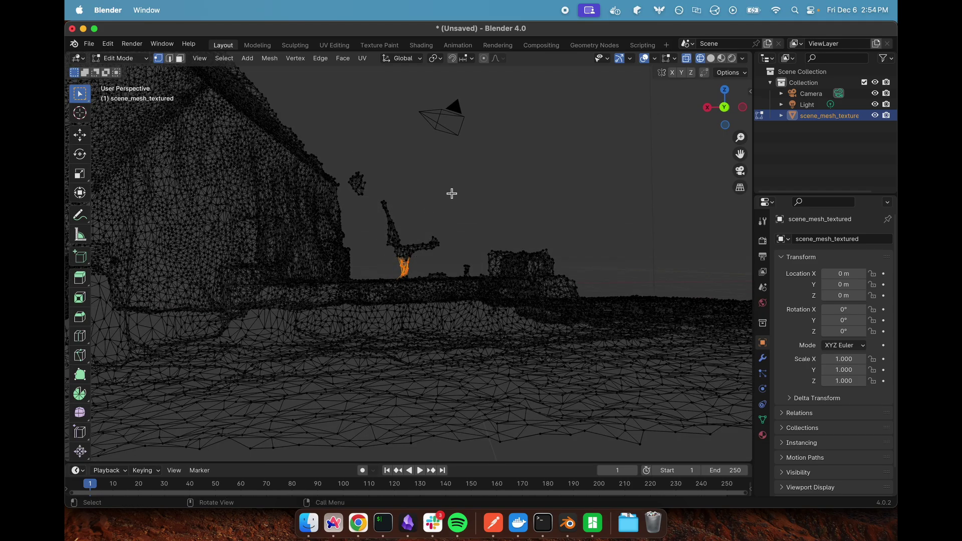
left_click_drag(454, 185, 365, 276)
middle_click_drag(481, 221, 449, 256)
left_click_drag(389, 290, 427, 320, "ctrl")
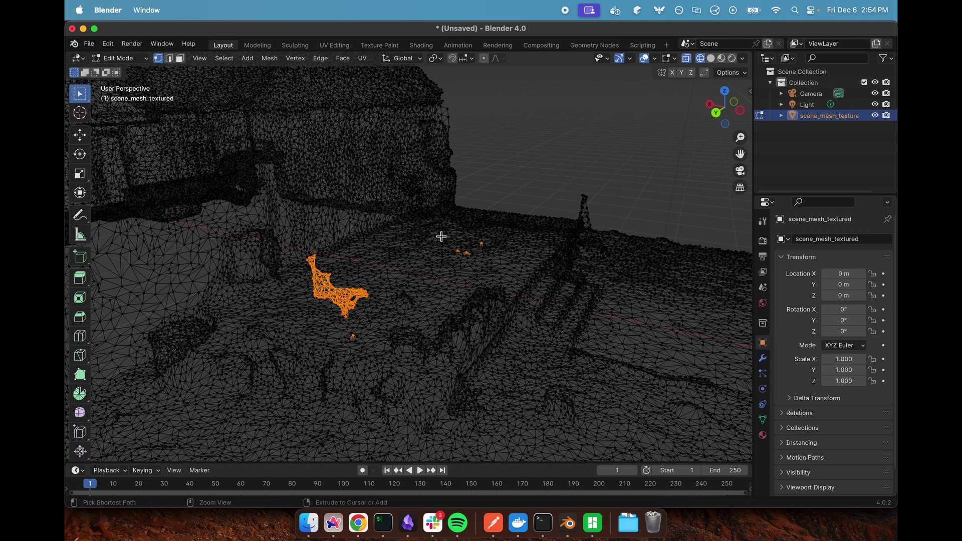
left_click_drag(441, 236, 494, 270, "ctrl")
left_click_drag(370, 333, 338, 353, "ctrl")
Step: Add the small cluster floating near the roof corner to the selection and delete the selected vertices
middle_click_drag(508, 130, 437, 144)
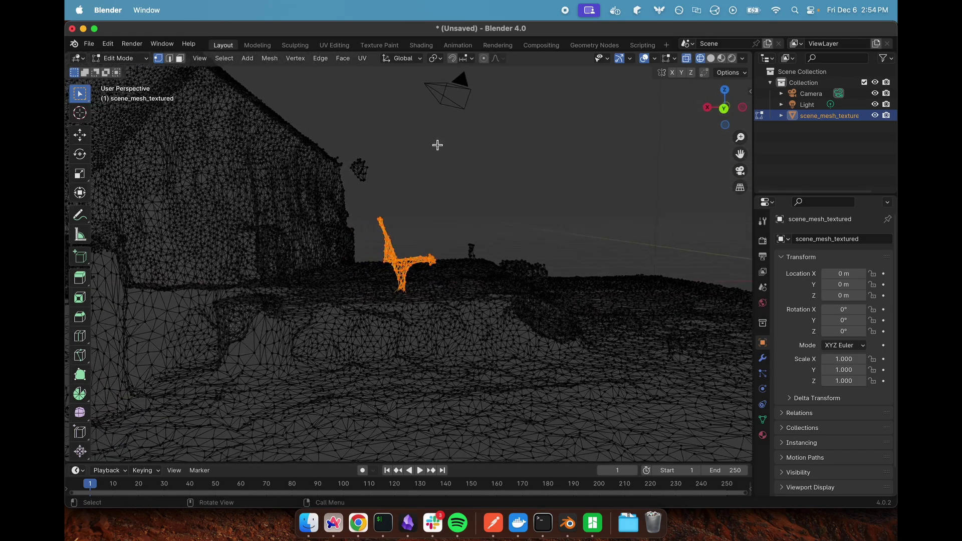
left_click_drag(386, 149, 346, 188, "shift")
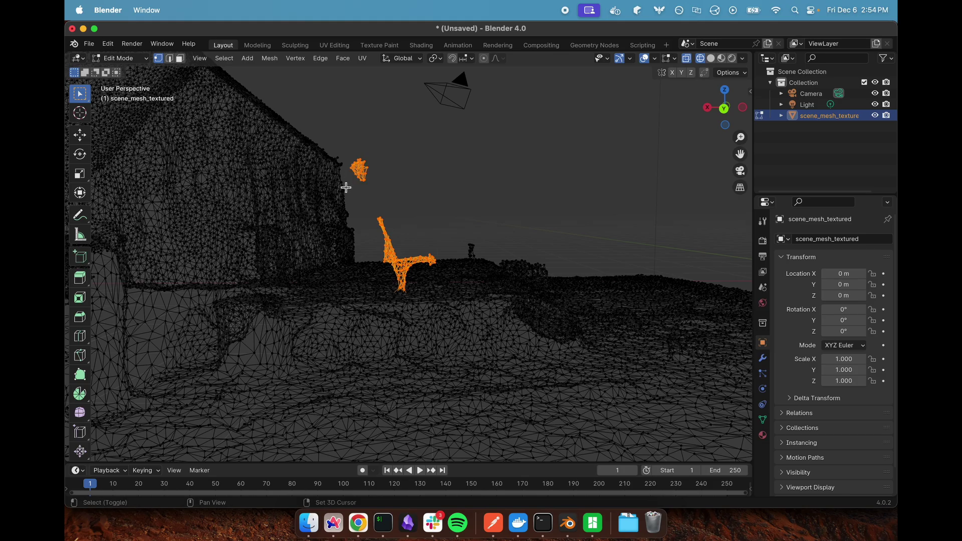
key("x")
left_click(425, 185)
Step: Box-select the narrow cone-shaped post standing at the outer edge of the ground mesh
middle_click_drag(519, 189, 470, 207)
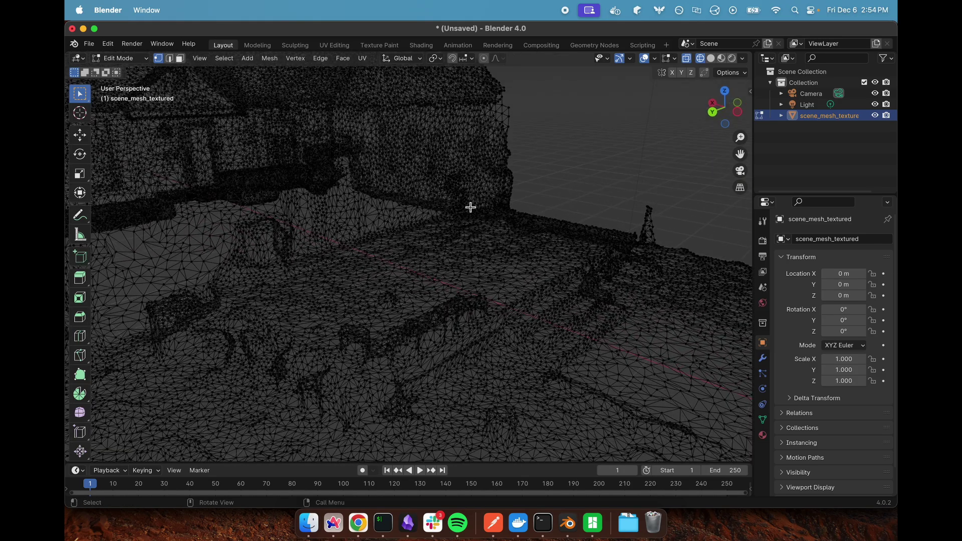
middle_click_drag(542, 203, 529, 178)
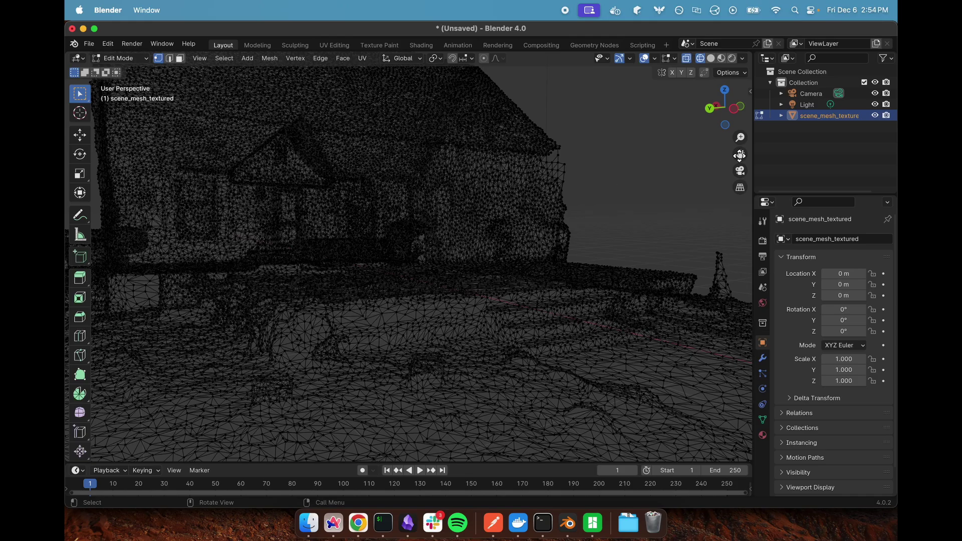
left_click_drag(741, 155, 727, 221)
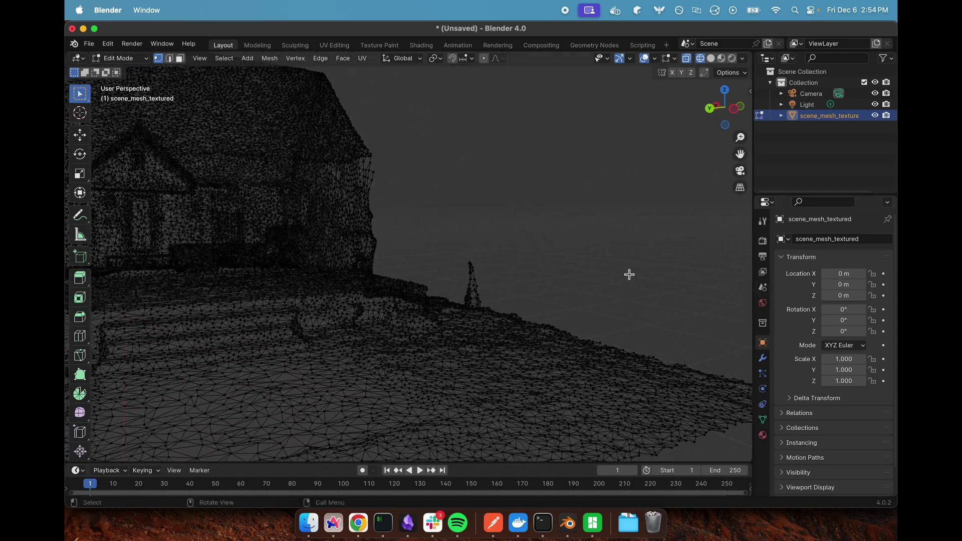
middle_click_drag(629, 274, 551, 273)
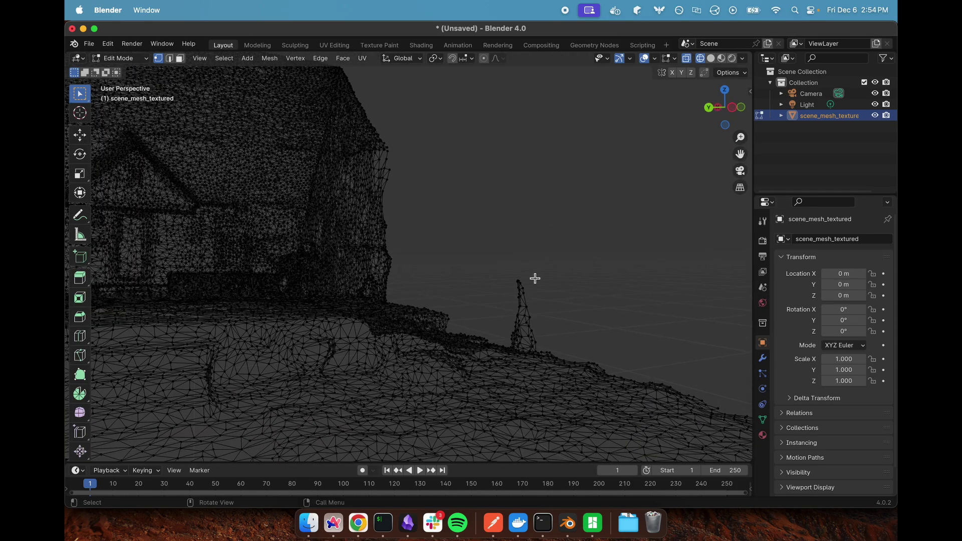
left_click_drag(562, 265, 504, 355)
Step: Deselect the surrounding ground caught with the cone-shaped post, check the selection from above and behind, and delete the selected vertices
middle_click_drag(584, 292, 561, 408)
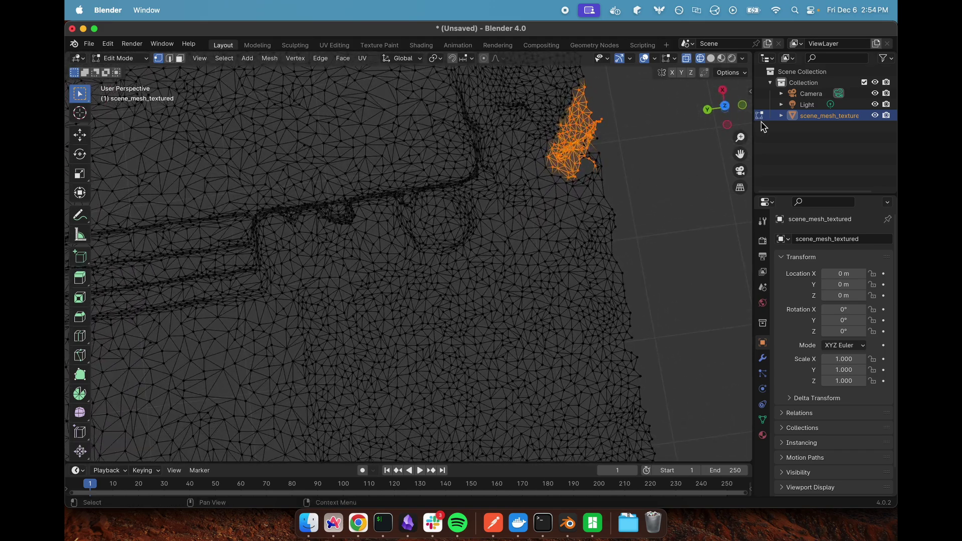
left_click_drag(741, 154, 693, 81)
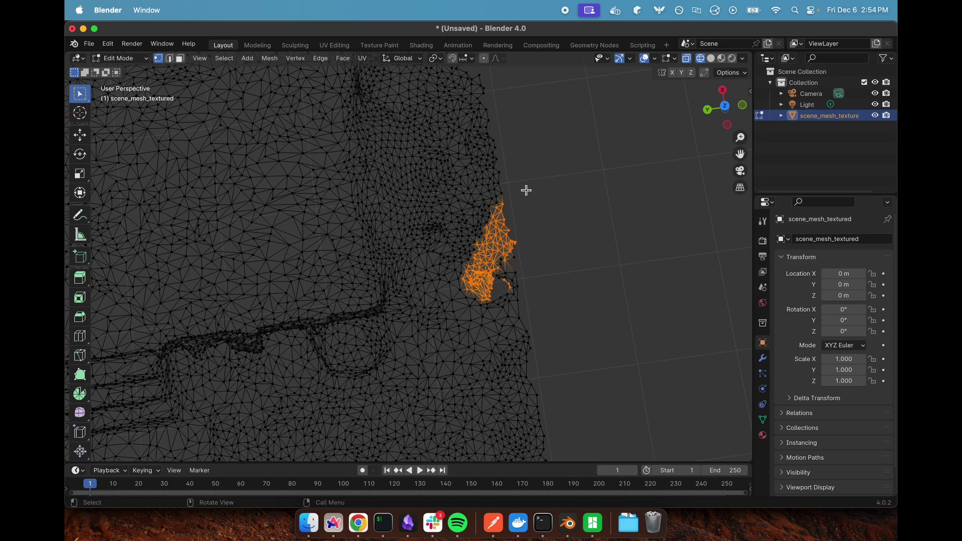
left_click_drag(527, 190, 441, 253, "shift")
left_click_drag(533, 193, 442, 253, "ctrl")
left_click_drag(740, 155, 726, 183)
middle_click_drag(661, 254, 506, 200)
left_click_drag(439, 368, 420, 395)
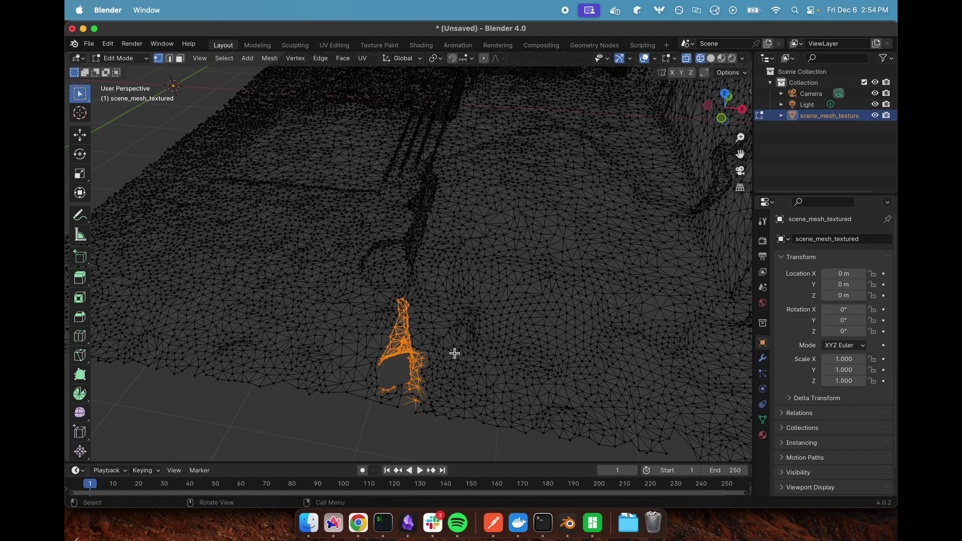
middle_click_drag(455, 353, 459, 280)
key("x")
left_click(533, 372)
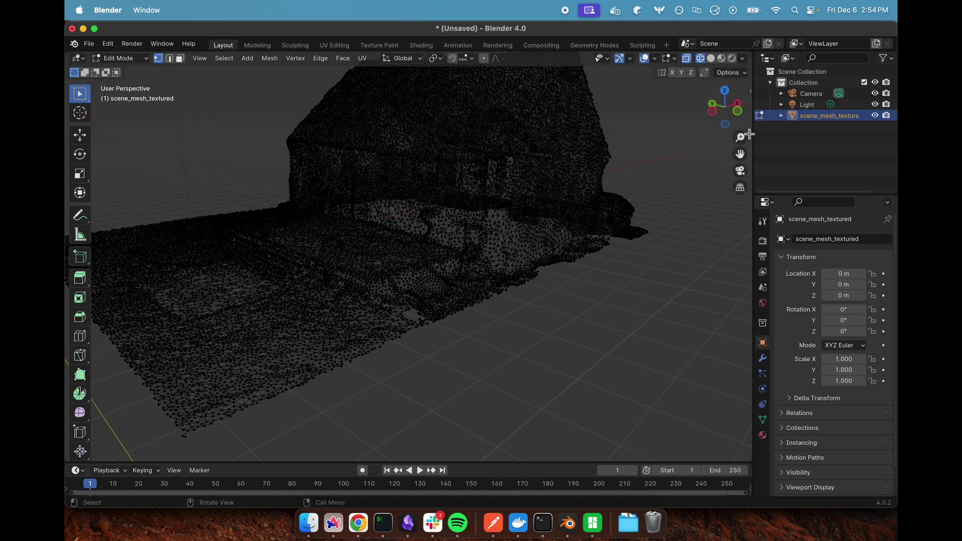
Step: Return to Object Mode with solid shading and examine the other sides of the house for leftover fragments
left_click_drag(741, 154, 832, 205)
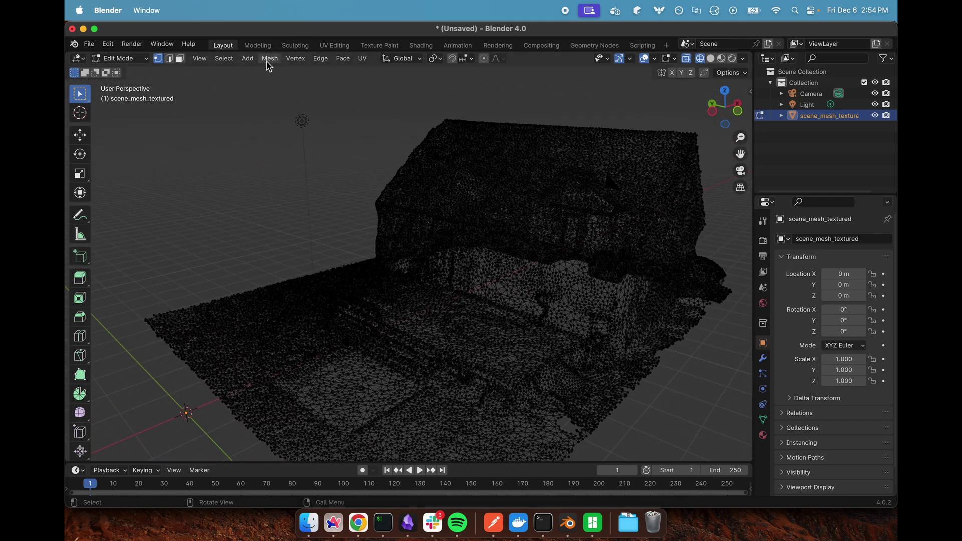
left_click(111, 58)
left_click(121, 71)
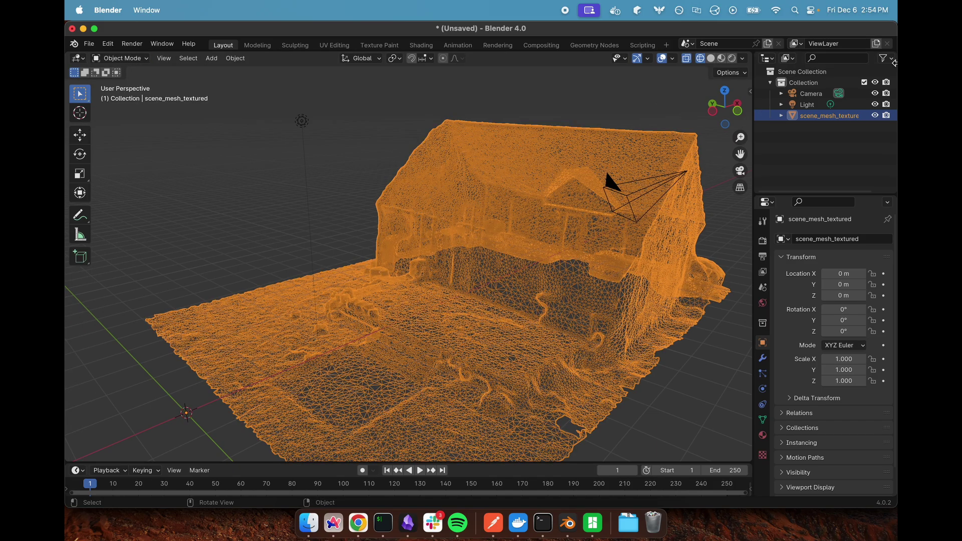
left_click(710, 59)
middle_click_drag(352, 235, 778, 192)
middle_click_drag(735, 155, 255, 144)
Step: Enter Edit Mode with wireframe shading and box-select the protruding fragment on top of the low wall beside the gable end
left_click(112, 59)
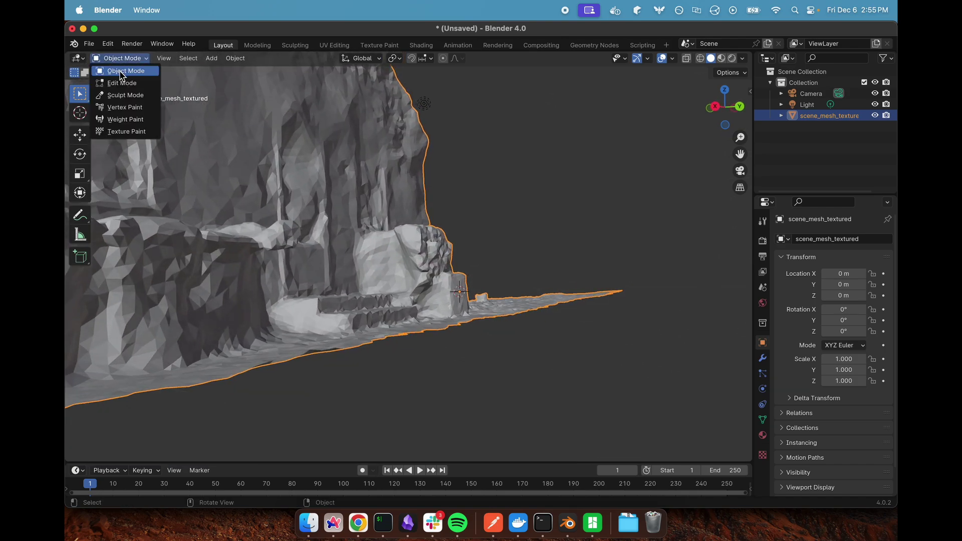
key("Tab")
left_click_drag(313, 211, 268, 250)
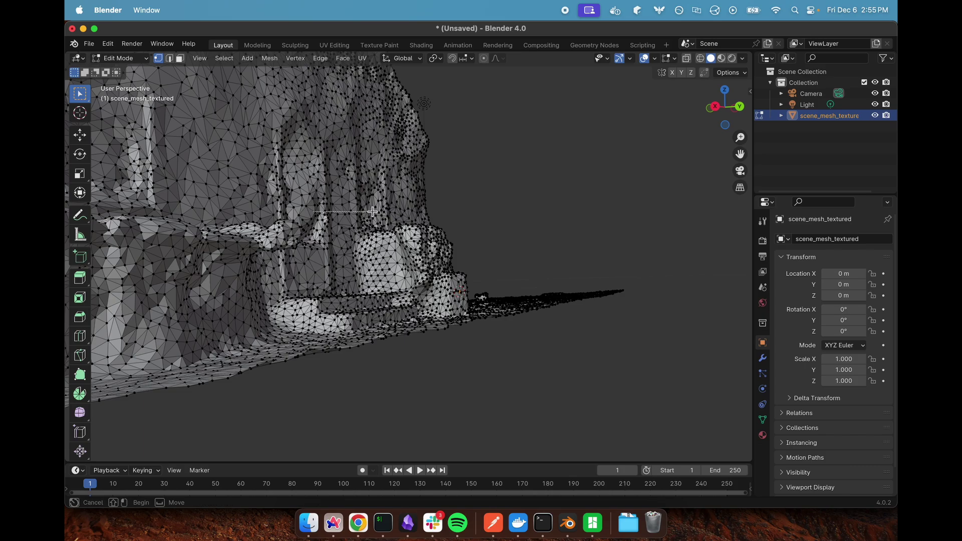
left_click_drag(372, 212, 372, 212)
left_click(700, 58)
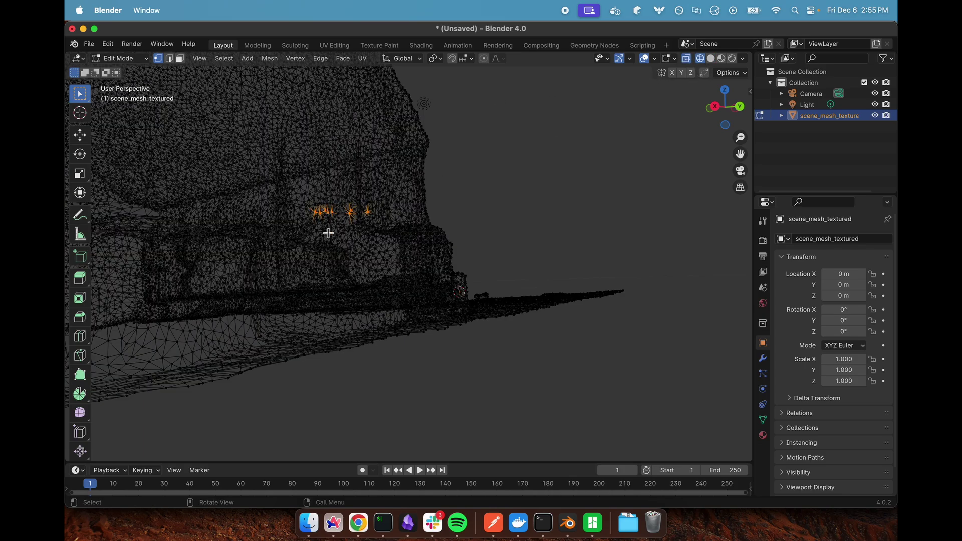
middle_click_drag(347, 225, 357, 226)
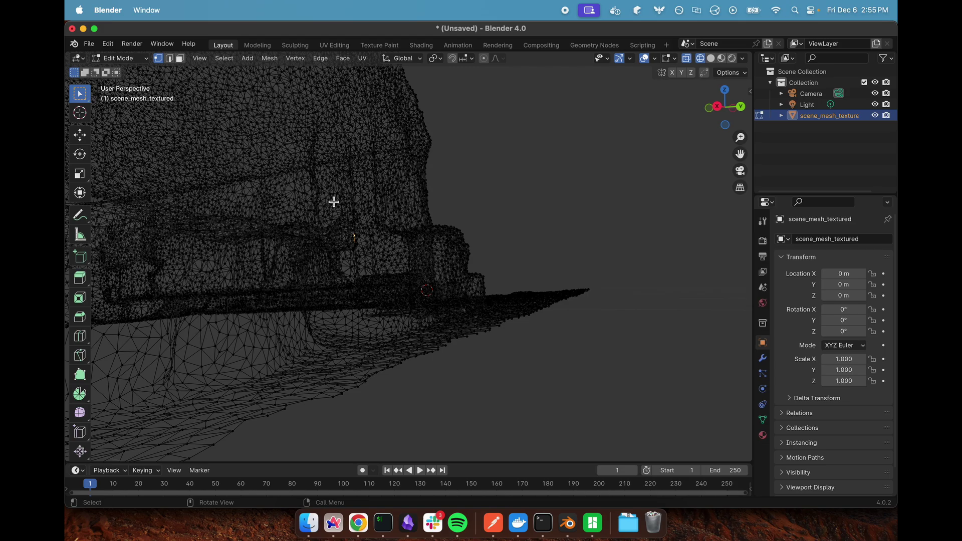
left_click_drag(361, 212, 316, 263, "ctrl")
left_click_drag(365, 210, 314, 263)
Step: Deselect the gable wall and far-side patches caught in the selection, and delete the remaining fragment's vertices
middle_click_drag(444, 235, 365, 262)
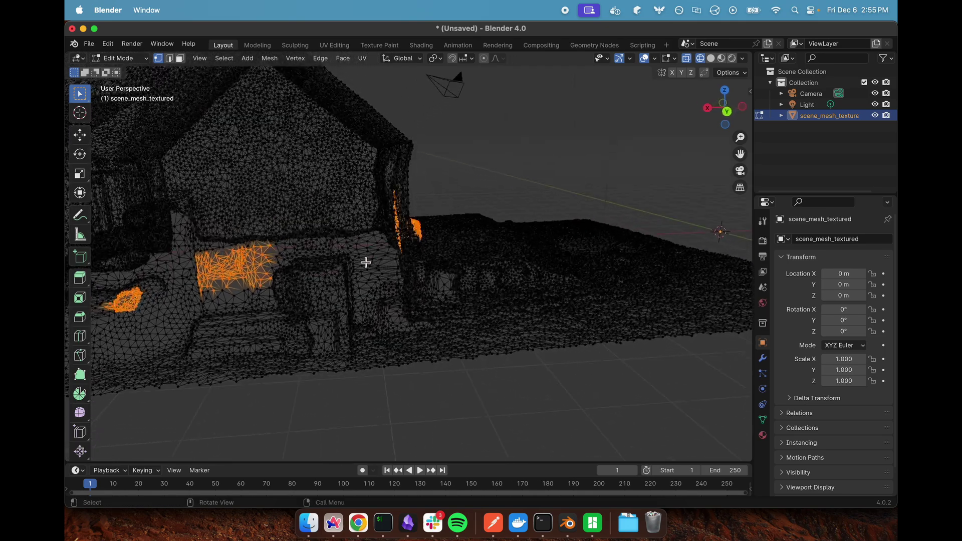
left_click_drag(297, 225, 167, 313, "ctrl")
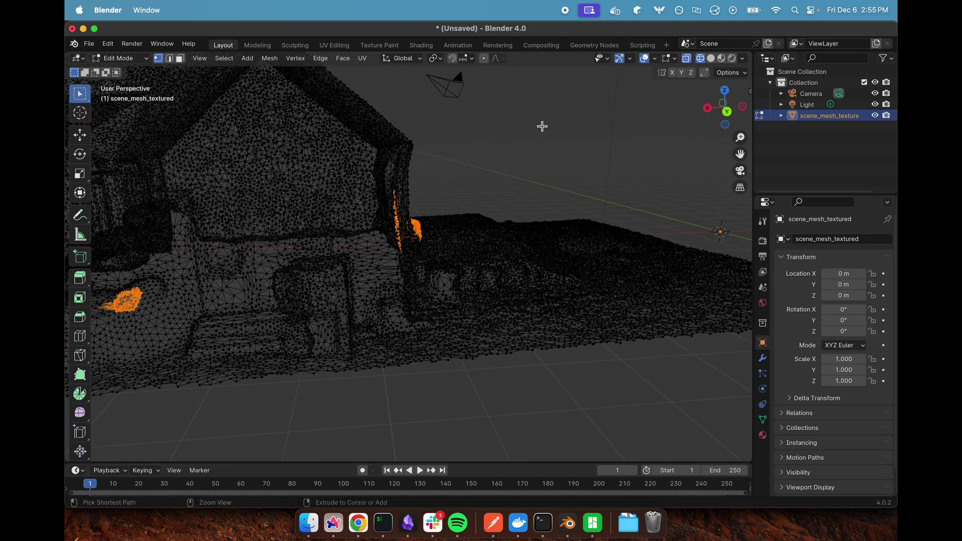
left_click_drag(531, 134, 336, 267)
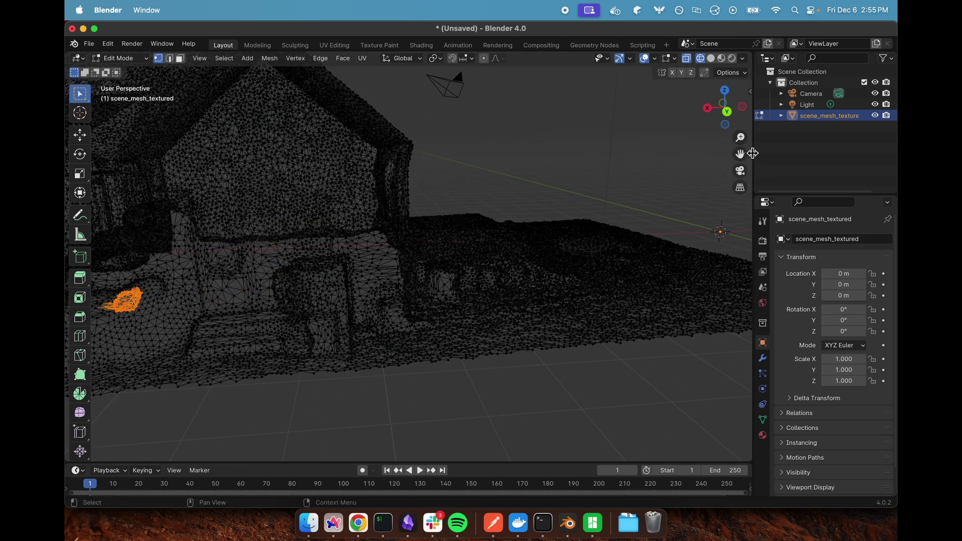
middle_click_drag(436, 261, 437, 264)
key("x")
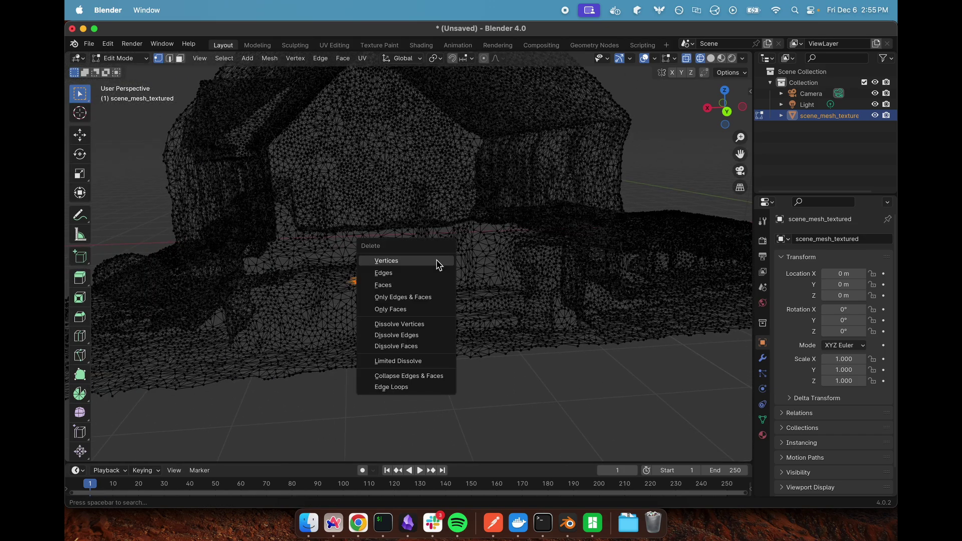
left_click(438, 263)
Step: Return to Object Mode with solid shading and examine the gable end, the low wall and the ground around it
left_click_drag(743, 153, 771, 155)
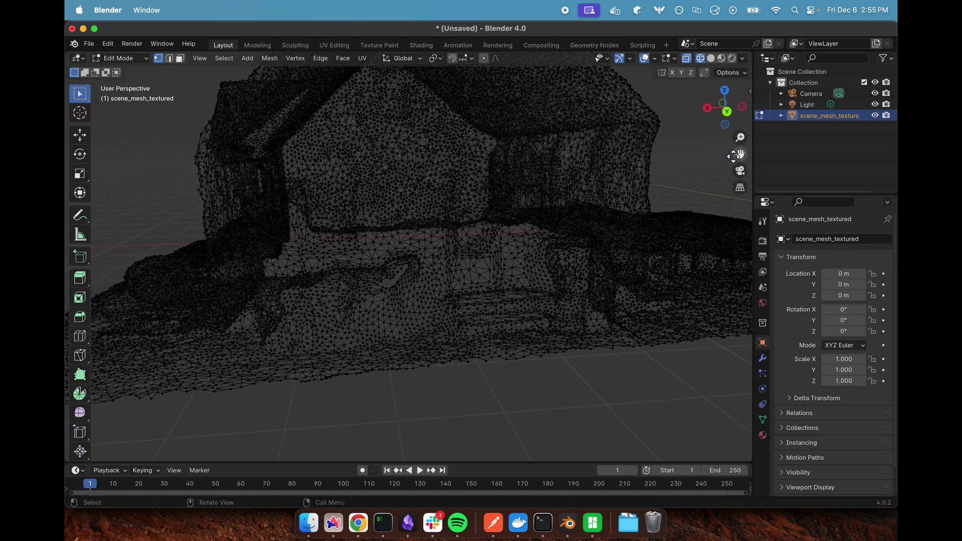
scroll(468, 260, "down", 4)
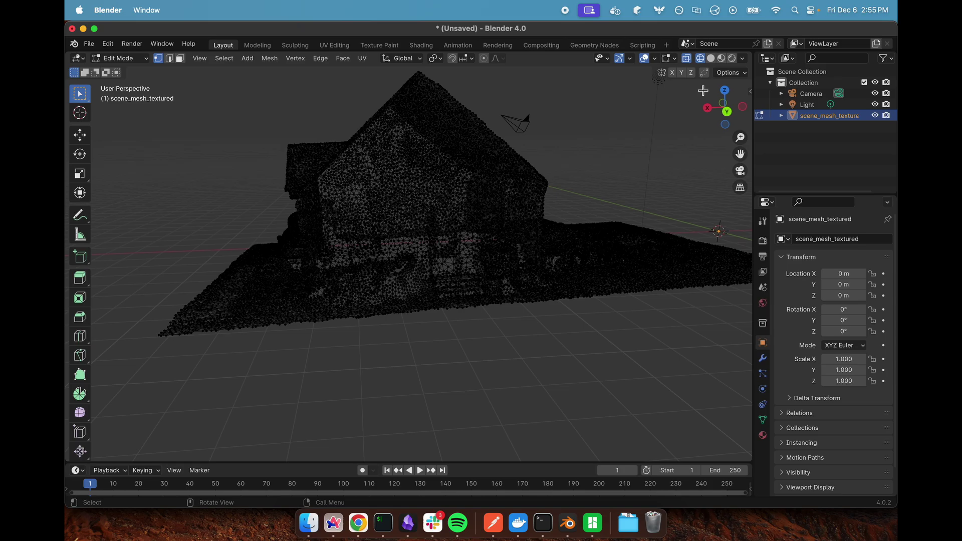
left_click(710, 59)
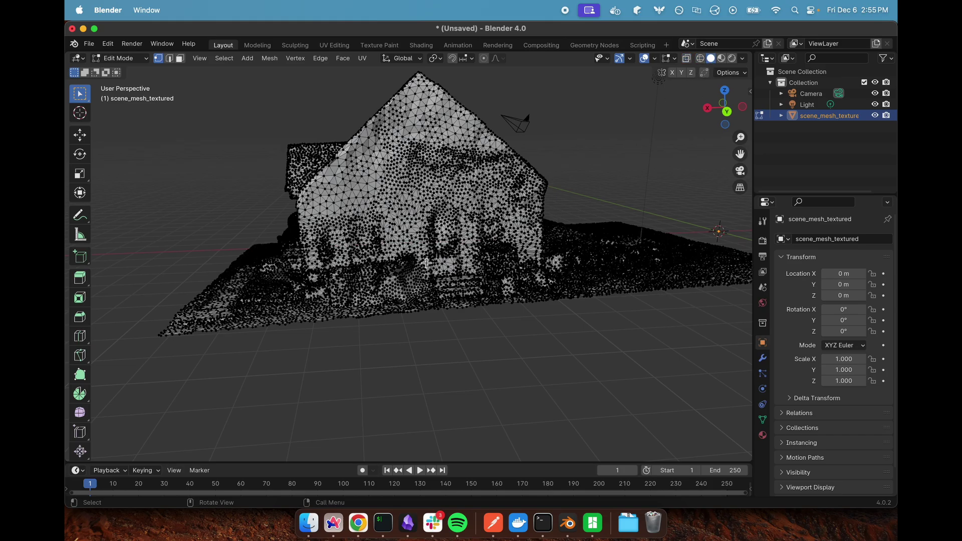
left_click(128, 60)
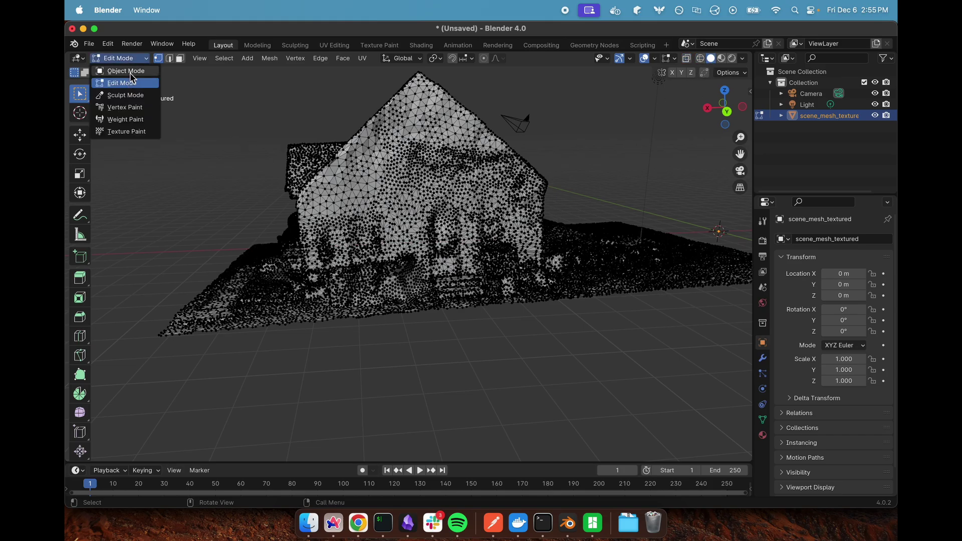
left_click(129, 72)
middle_click_drag(234, 203, 262, 217)
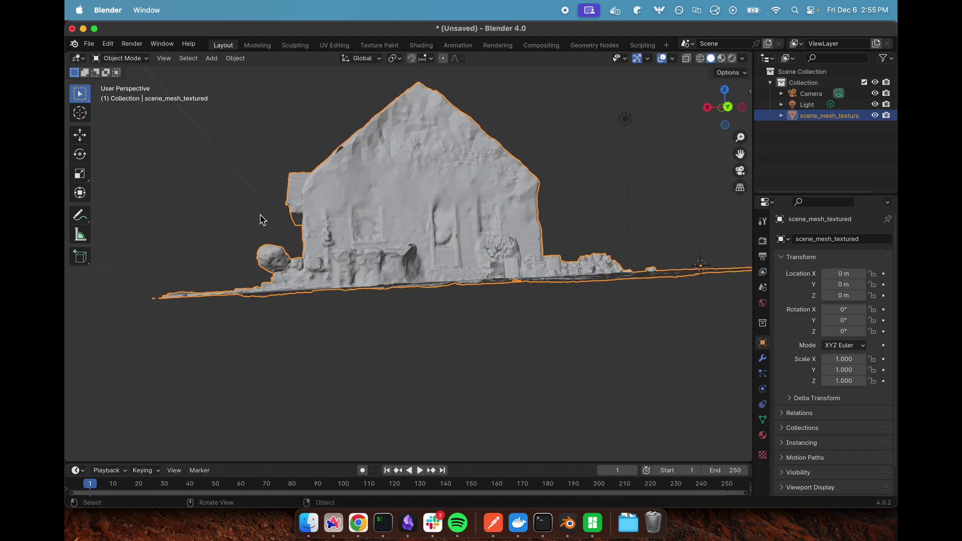
scroll(273, 260, "up", 6)
middle_click_drag(278, 248, 292, 259)
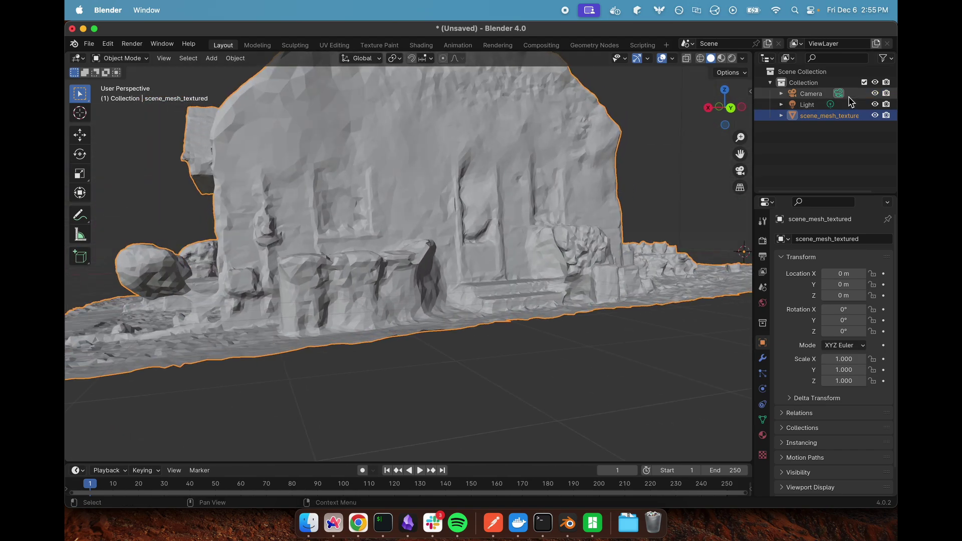
left_click_drag(740, 154, 832, 137)
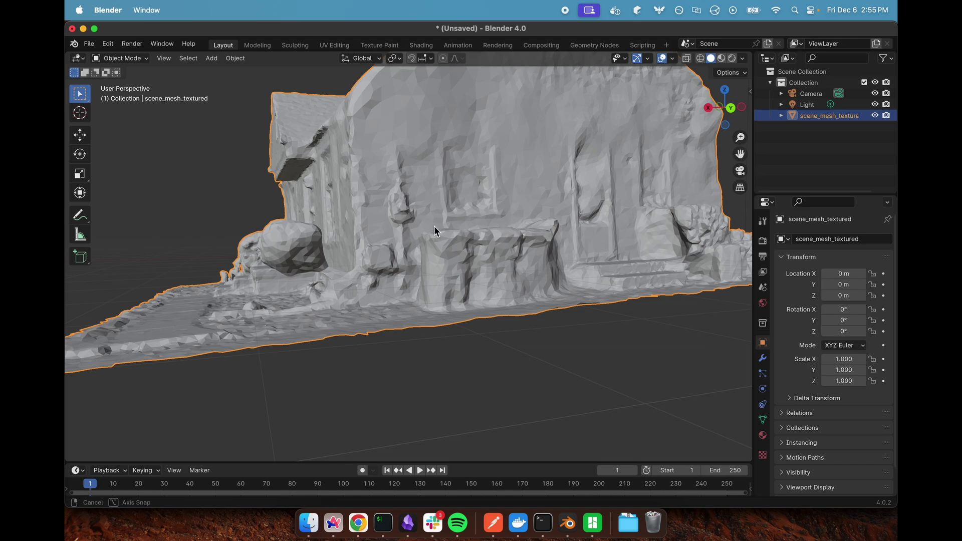
Step: Enter Edit Mode with wireframe shading and box-select the rounded bush standing at the house's front corner
middle_click_drag(435, 231, 415, 224)
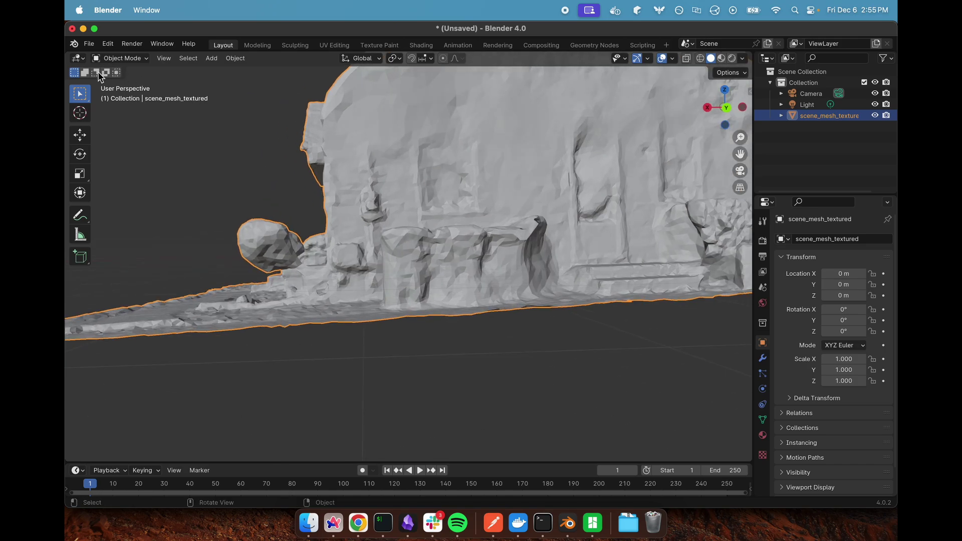
left_click(700, 58)
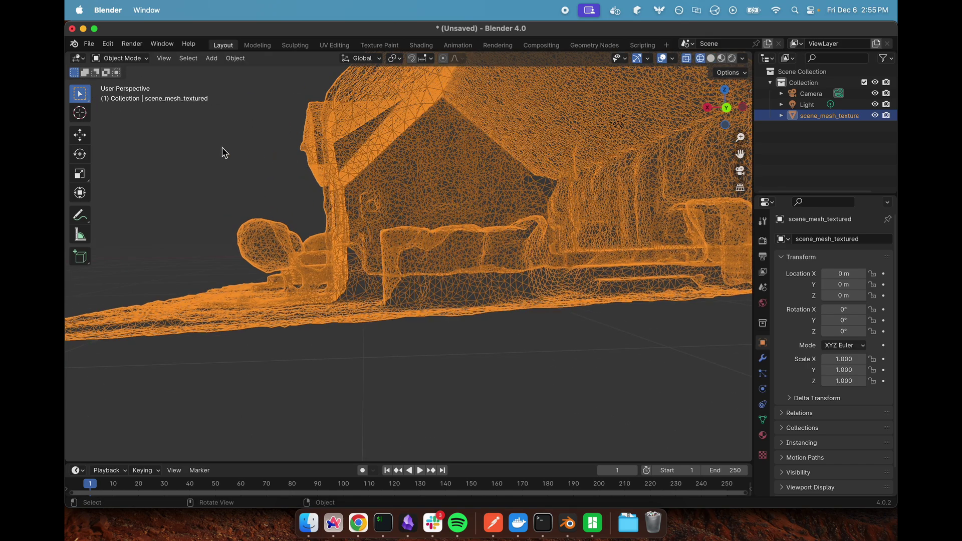
left_click(114, 58)
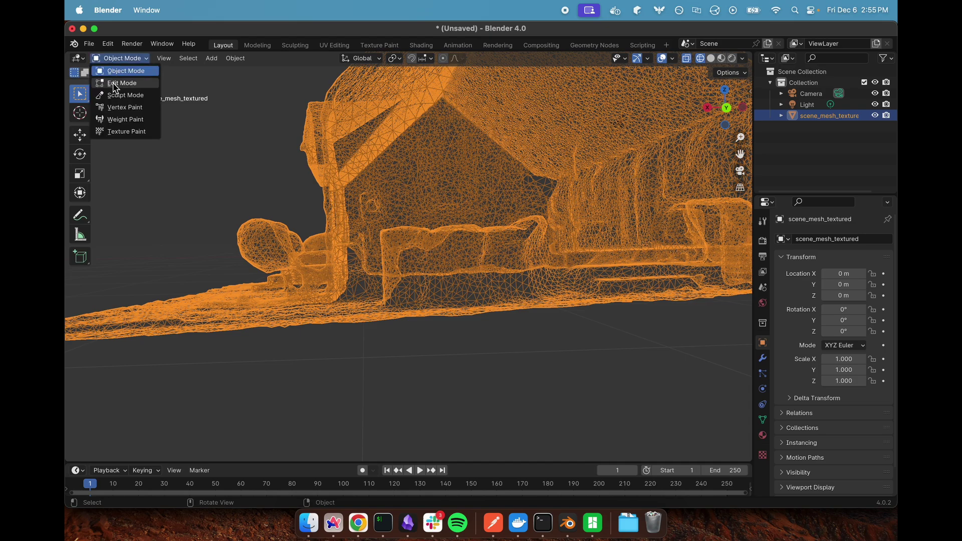
left_click(116, 82)
left_click_drag(313, 203, 207, 307)
middle_click_drag(215, 354, 421, 332)
Step: Deselect the ground, steps and other front areas caught in the selection, and delete the remaining bush's vertices
left_click_drag(426, 319, 371, 379, "ctrl")
middle_click_drag(496, 372, 454, 293)
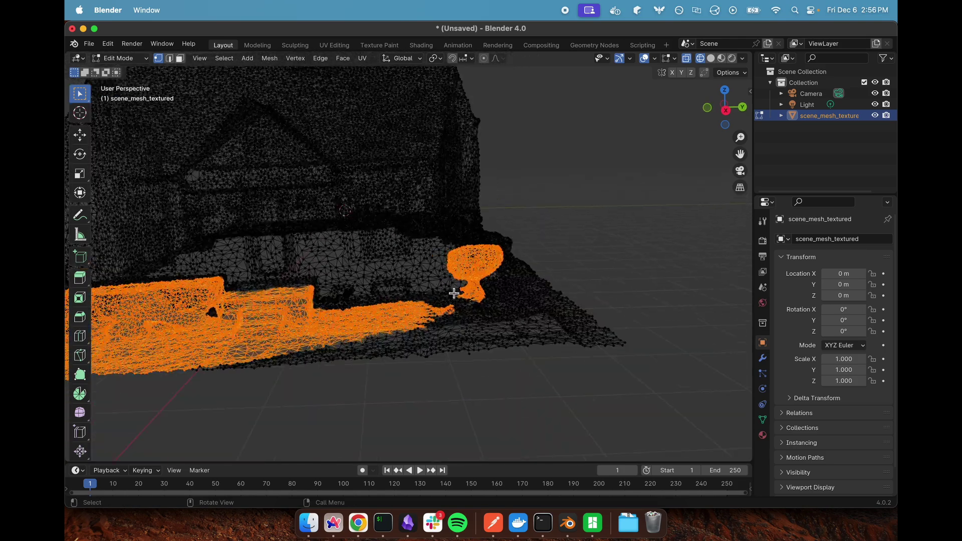
left_click_drag(454, 293, 373, 342, "ctrl")
left_click_drag(385, 295, 257, 356, "ctrl")
scroll(291, 389, "down", 5)
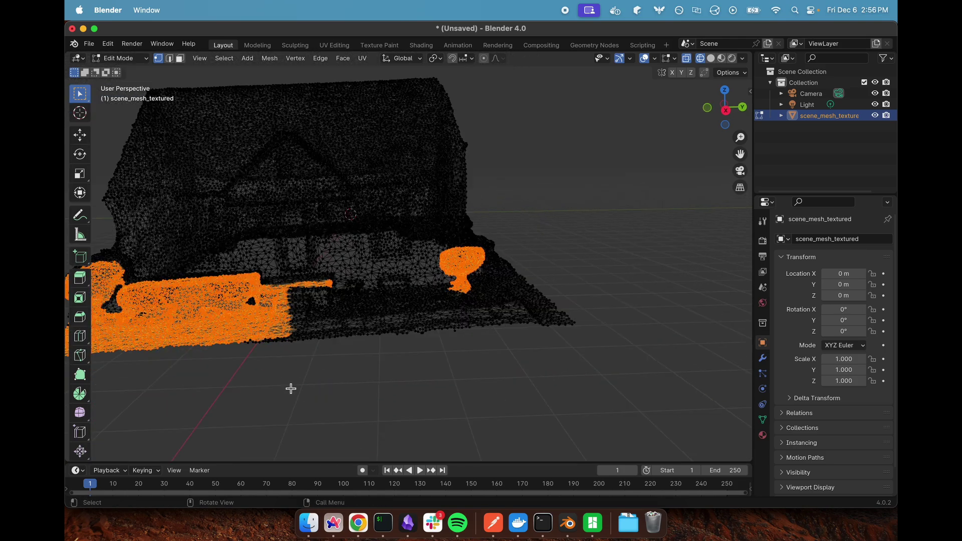
left_click_drag(368, 243, 146, 365, "ctrl")
key("x")
left_click(166, 360)
middle_click_drag(458, 344, 637, 115)
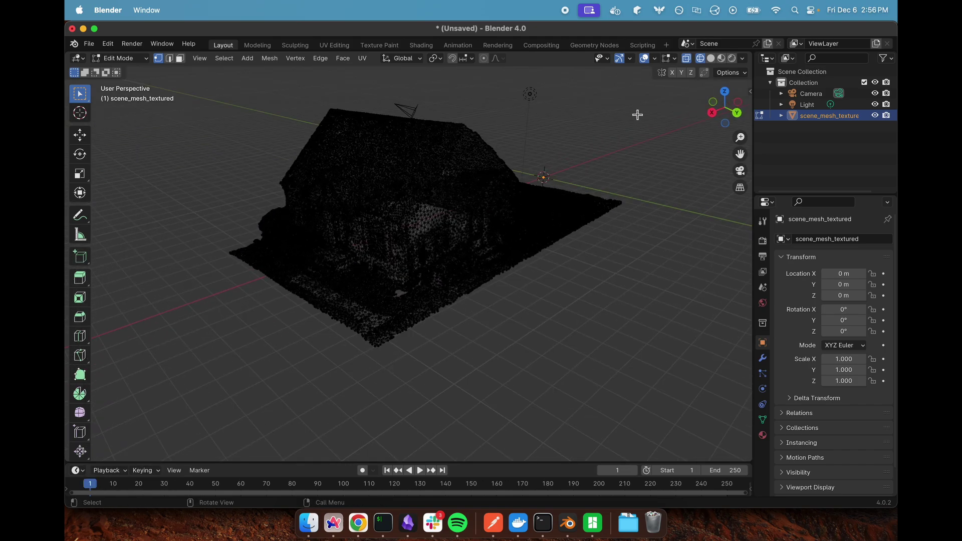
Step: Return to Object Mode with solid shading and examine the front corner and the rear of the house for holes in the mesh
left_click(710, 58)
left_click(118, 58)
left_click(116, 68)
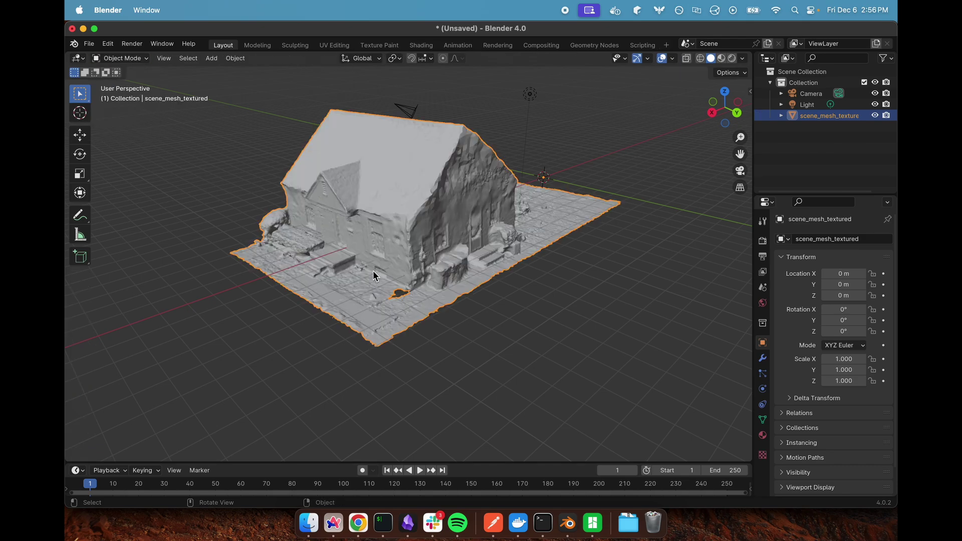
middle_click_drag(373, 271, 411, 282)
scroll(410, 282, "up", 10)
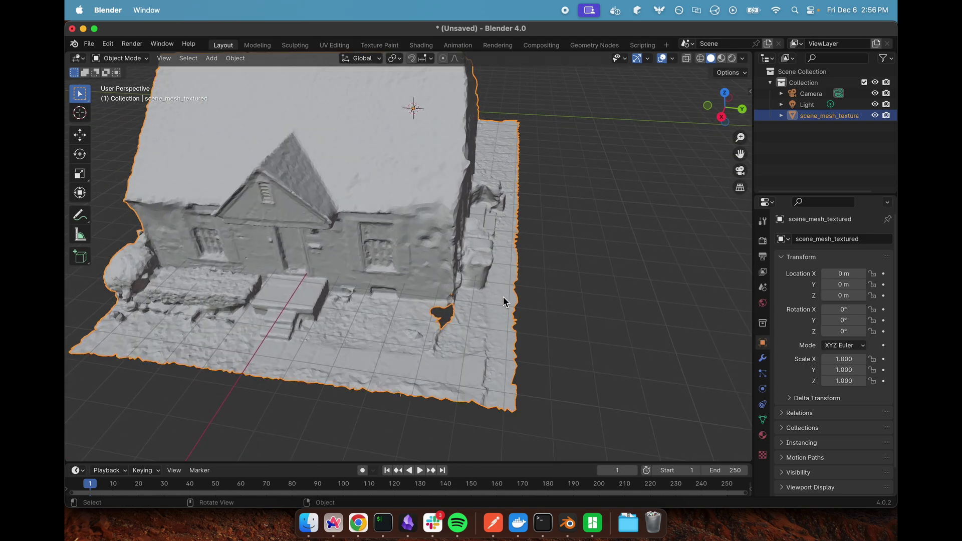
mouse_move(495, 279)
middle_mouse_down()
mouse_move(486, 260)
mouse_move(500, 266)
middle_mouse_up()
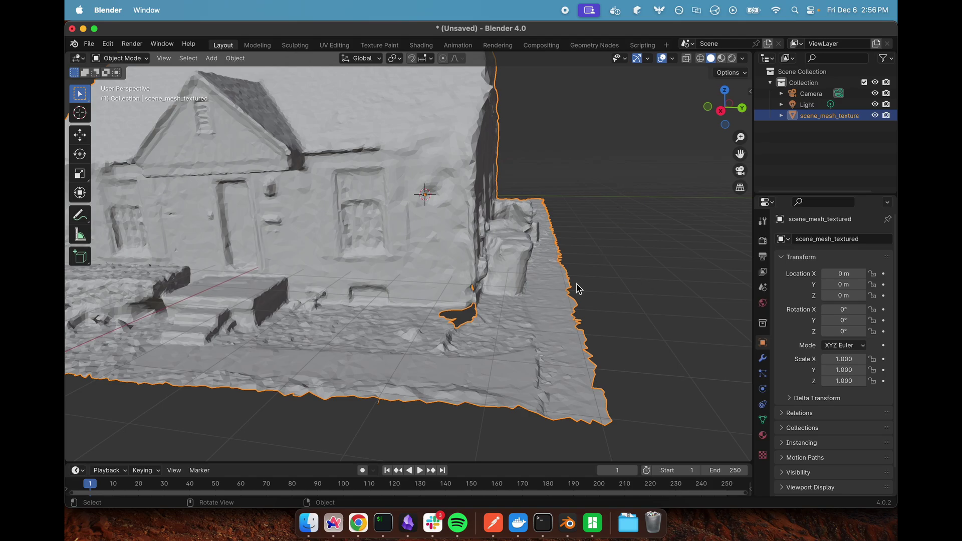
scroll(536, 171, "down", 4)
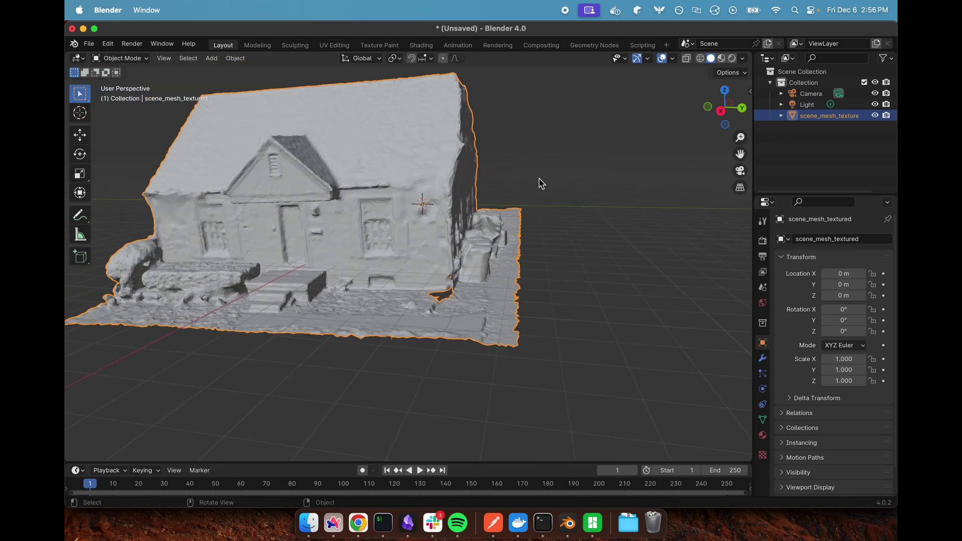
middle_click_drag(539, 178, 428, 266)
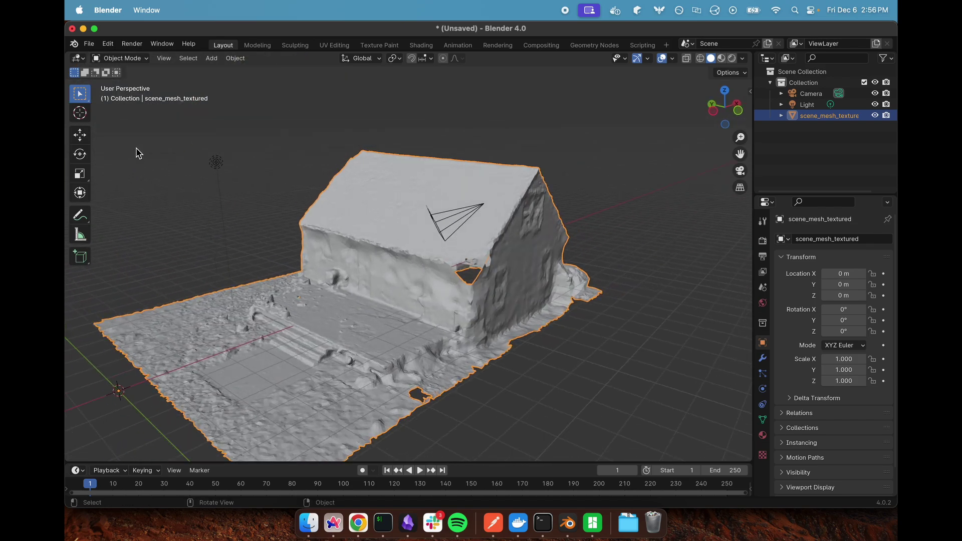
Step: Enter Edit Mode and delete the stray vertices at the edge of the hole below the rear roof corner
left_click(133, 59)
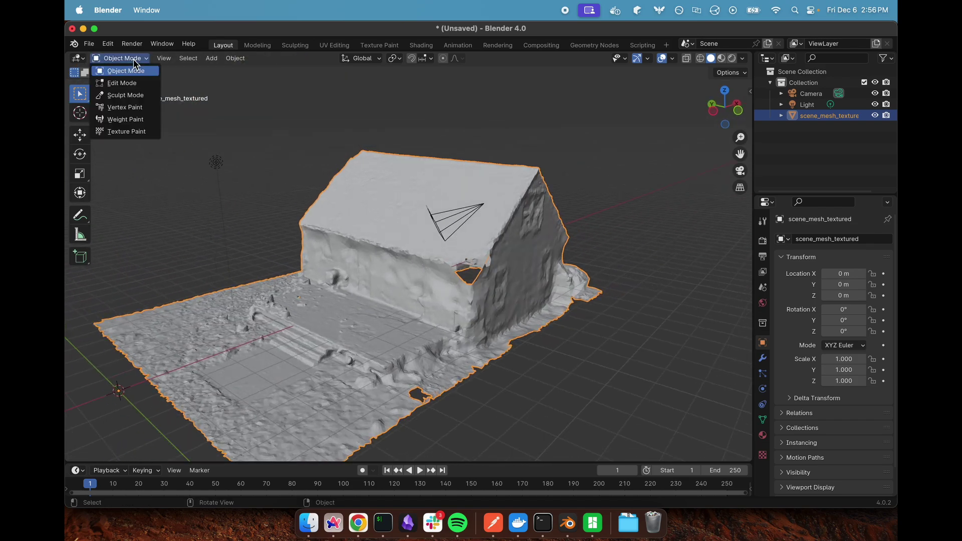
left_click(131, 81)
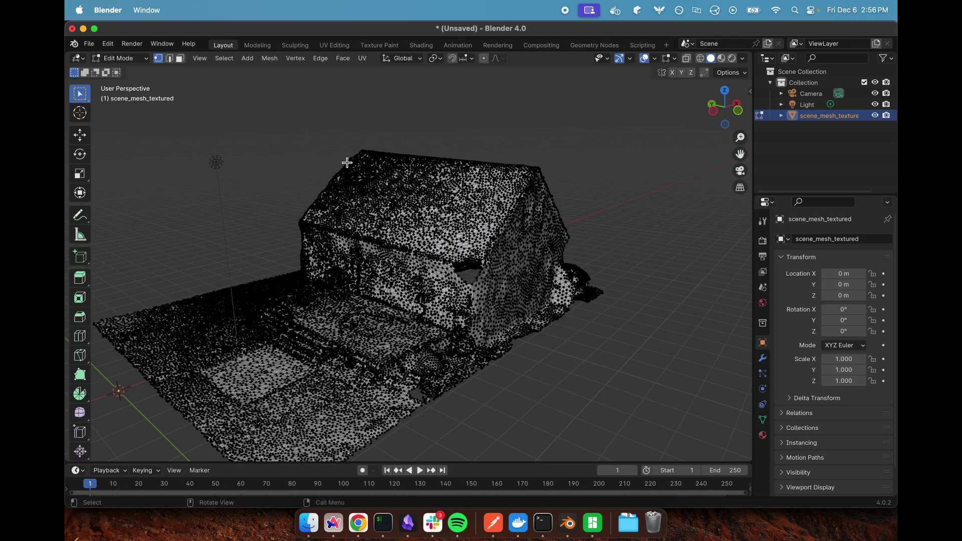
middle_click_drag(586, 249, 599, 271)
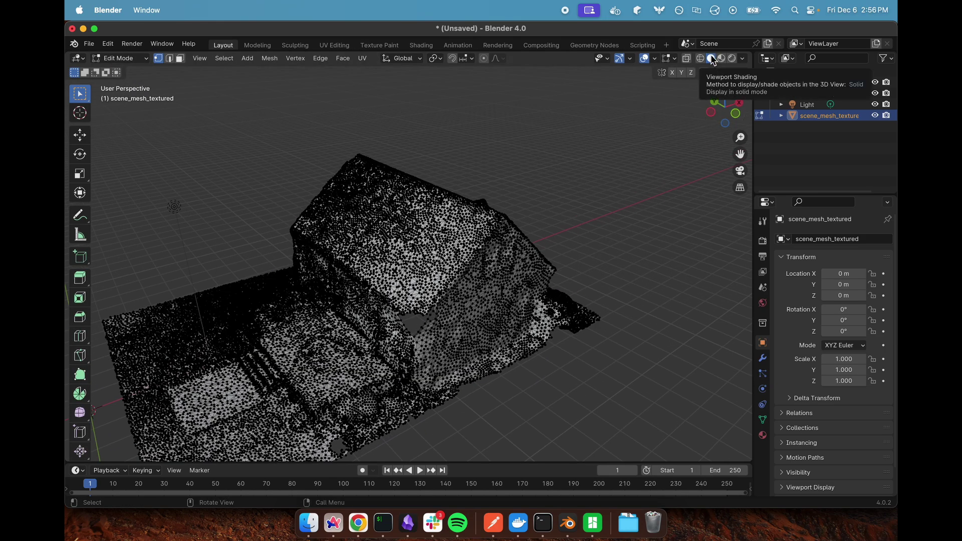
middle_click_drag(524, 339, 523, 349)
scroll(471, 329, "up", 6)
middle_click_drag(456, 326, 444, 341)
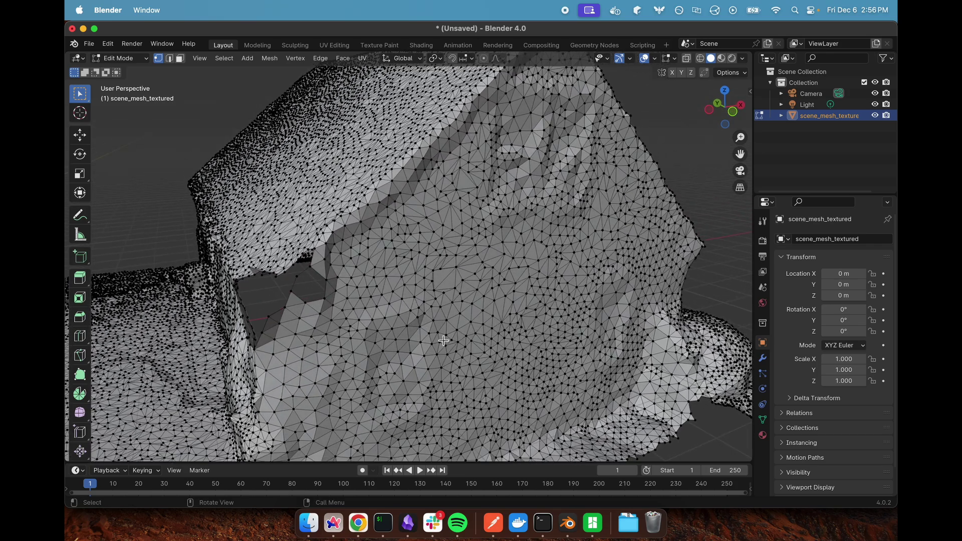
left_click(296, 278)
key("x")
left_click(296, 279)
middle_click_drag(304, 294, 315, 306)
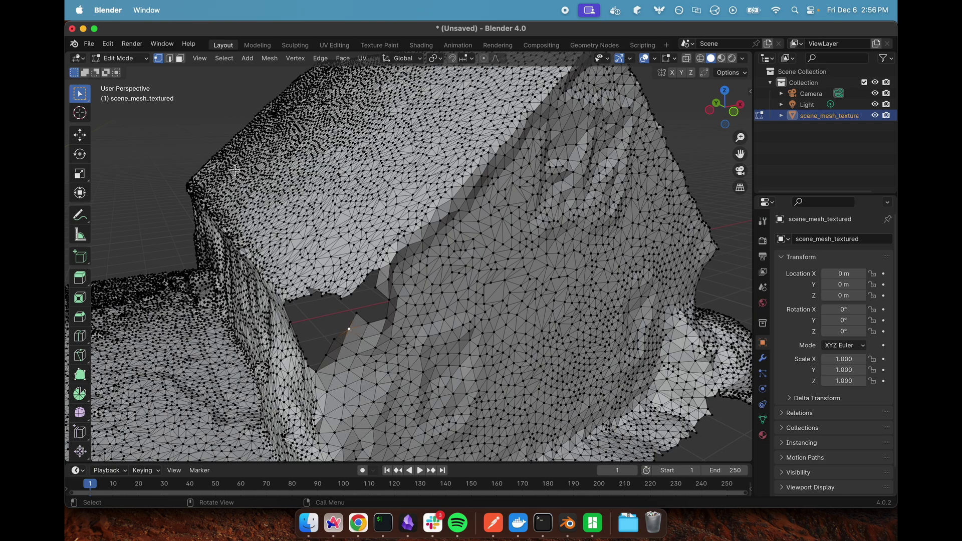
Step: With edge selection, select the boundary of the hole below the rear roof corner and fill it and its remaining gap with faces
left_click(171, 58)
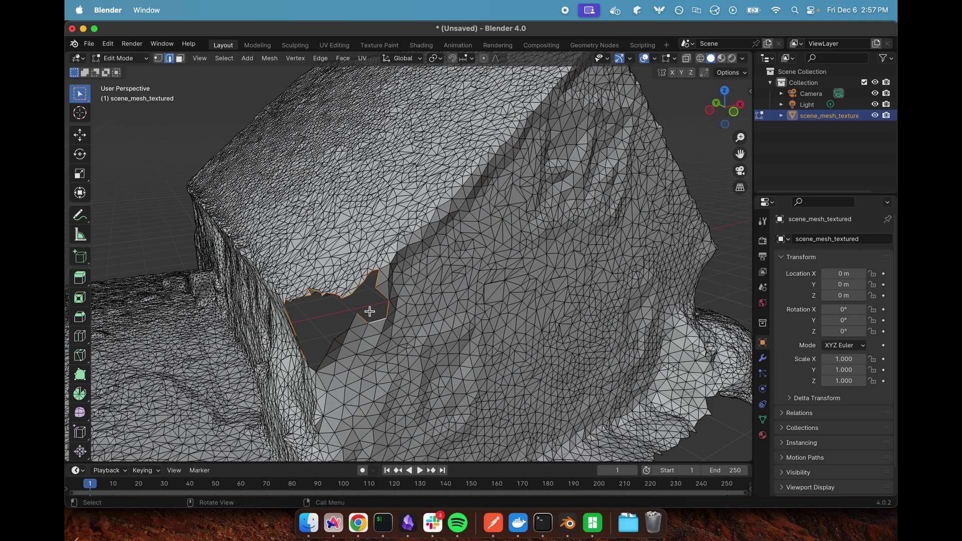
mouse_move(370, 312)
middle_mouse_down()
mouse_move(358, 308)
mouse_move(372, 299)
mouse_move(378, 305)
middle_mouse_up()
left_click(431, 293)
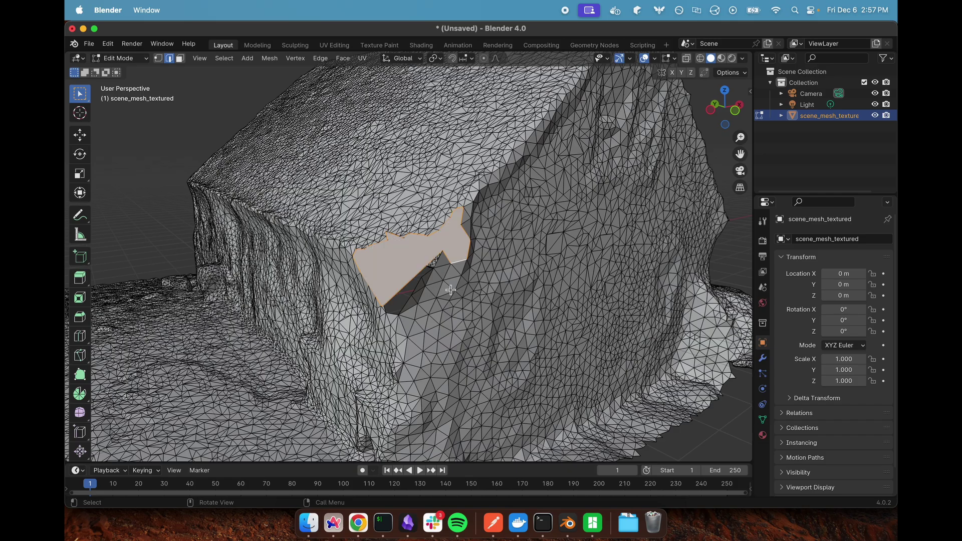
middle_click_drag(450, 290, 435, 291)
scroll(229, 290, "down", 3)
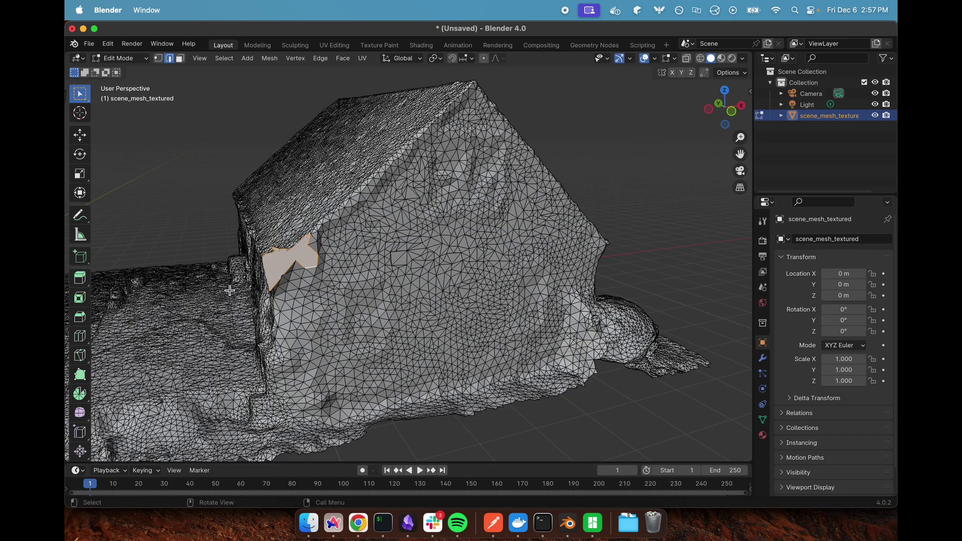
scroll(230, 291, "up", 6)
middle_click_drag(229, 290, 249, 289)
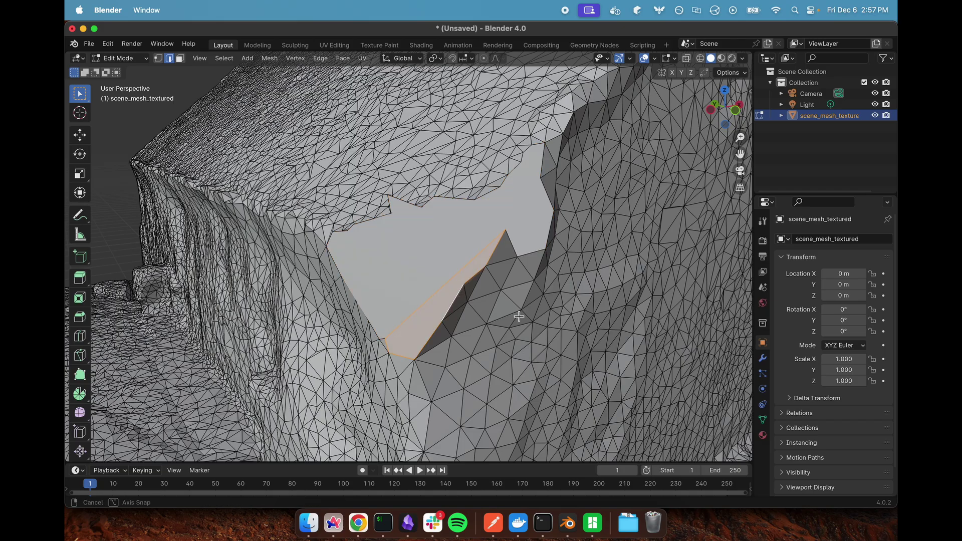
Step: Loop-select the boundary of the ground hole near the outer edge beside the rear terrace and fill it with a face
middle_click_drag(519, 316, 496, 338)
scroll(507, 322, "down", 4)
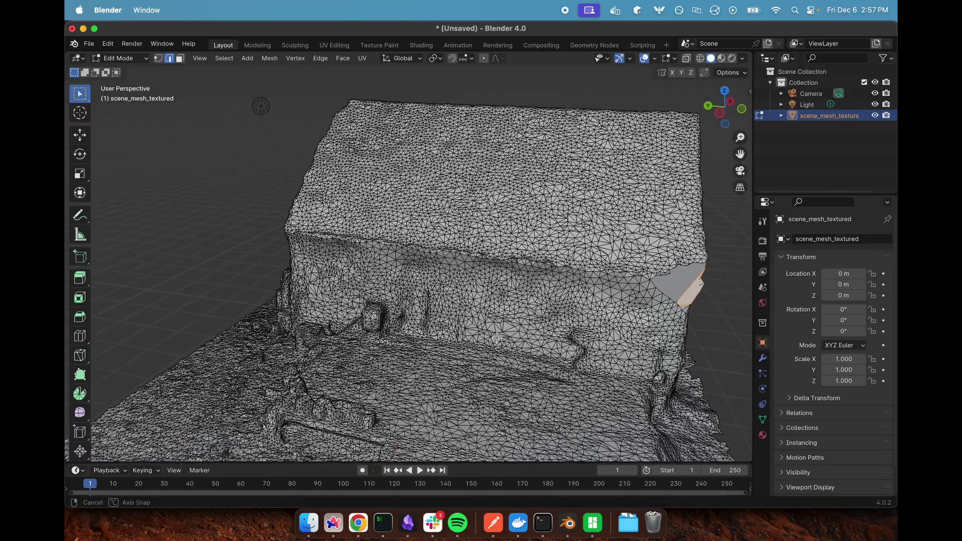
scroll(549, 331, "up", 2)
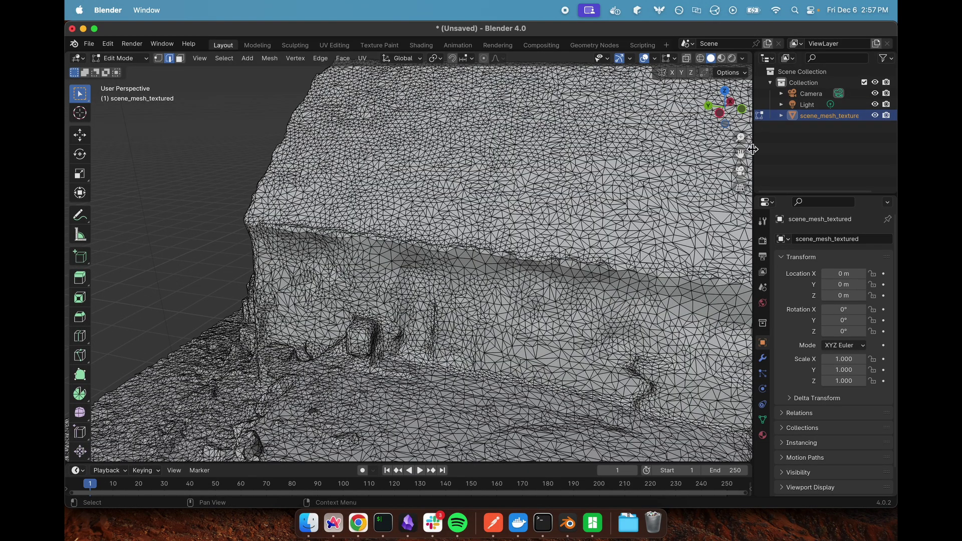
mouse_move(552, 296)
middle_mouse_down()
mouse_move(577, 294)
mouse_move(558, 298)
middle_mouse_up()
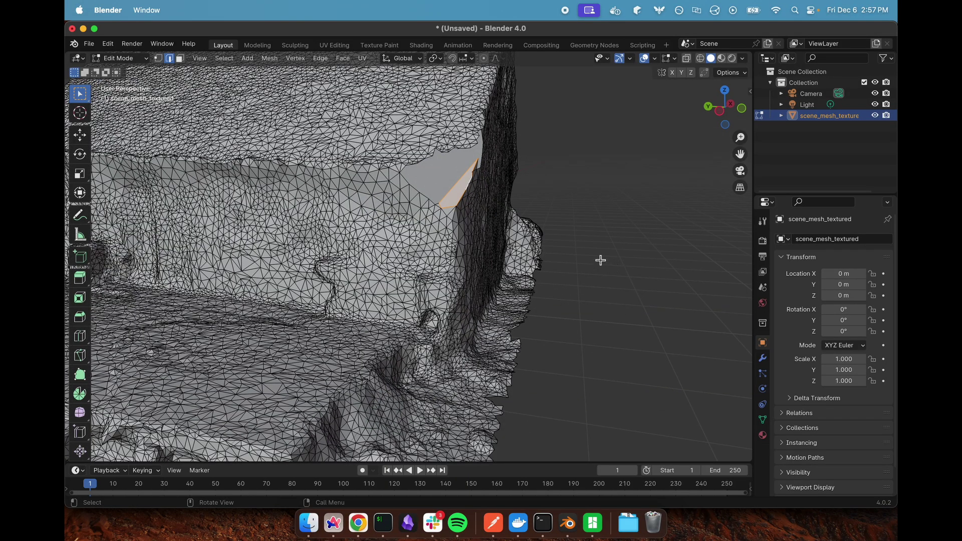
middle_click_drag(600, 260, 574, 284)
middle_click_drag(562, 322, 546, 349)
scroll(497, 346, "up", 10)
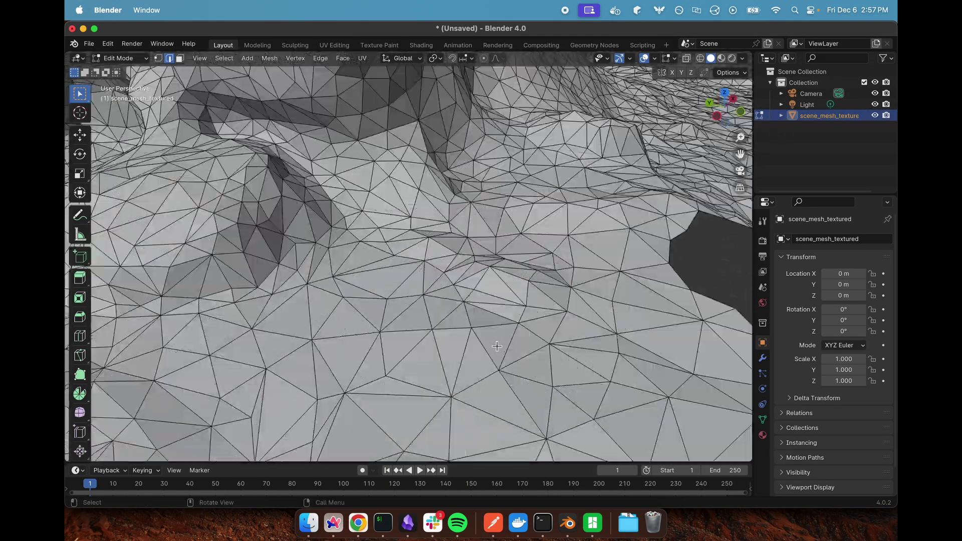
scroll(496, 345, "down", 8)
mouse_move(501, 344)
middle_mouse_down()
mouse_move(519, 328)
mouse_move(508, 333)
middle_mouse_up()
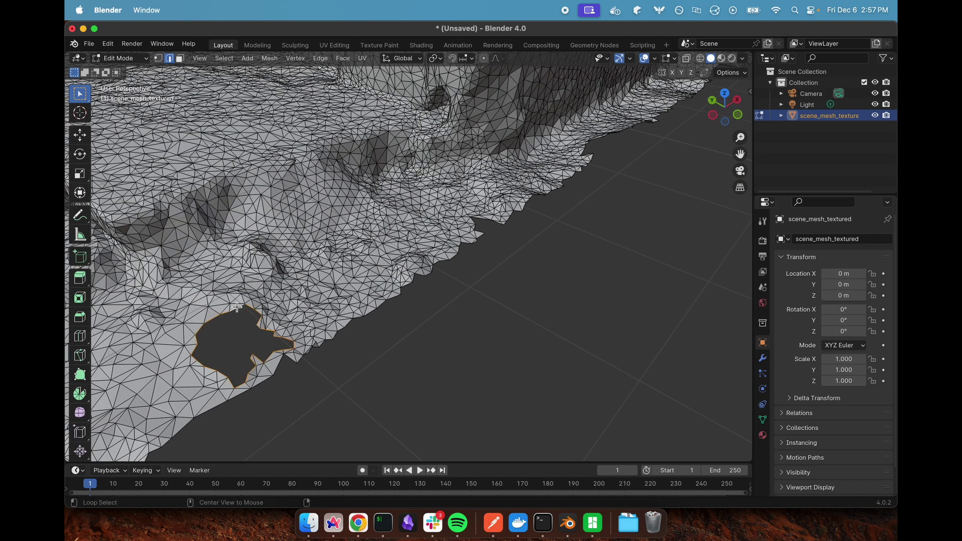
key("f")
Step: Loop-select the boundary of the ground hole at the house's front corner and fill it with a face
scroll(357, 313, "down", 5)
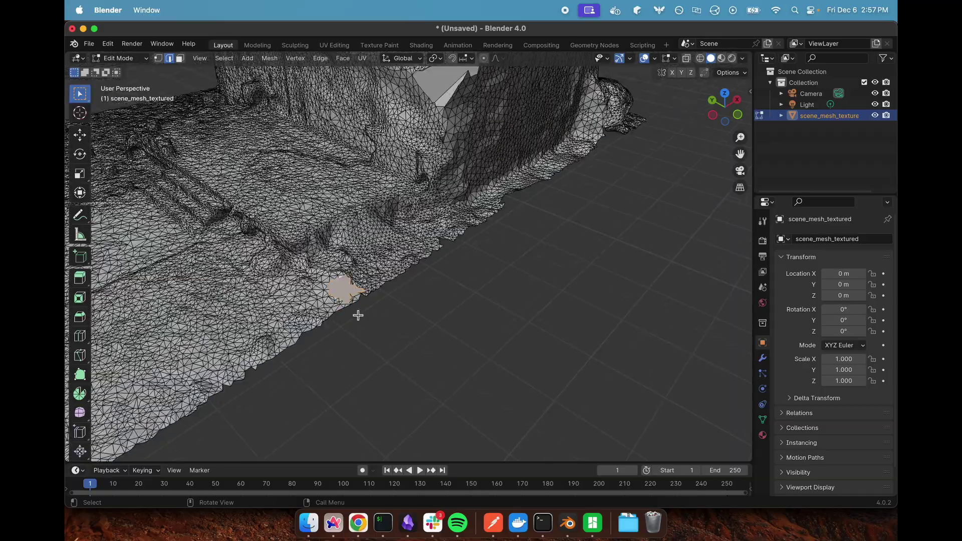
middle_click_drag(547, 290, 351, 296)
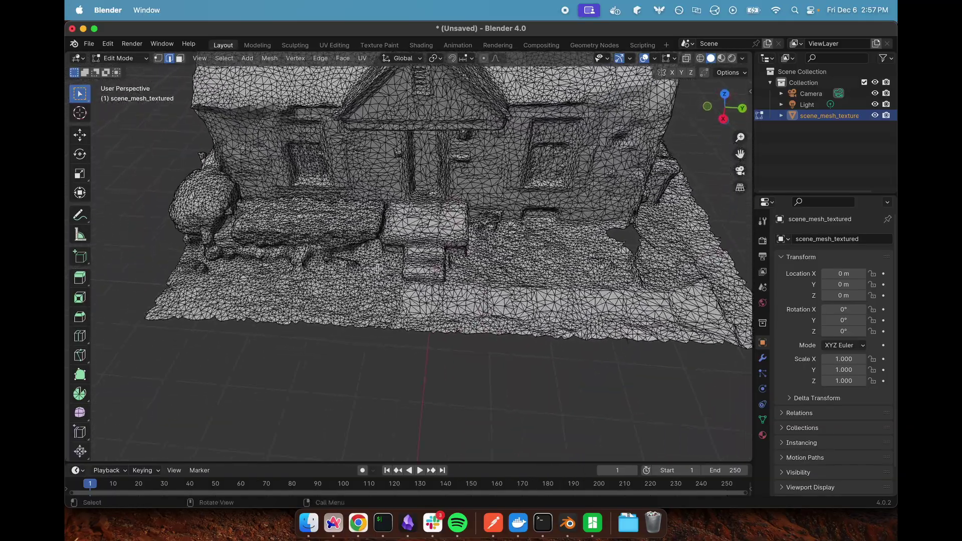
middle_click_drag(582, 258, 526, 257)
scroll(508, 289, "up", 10)
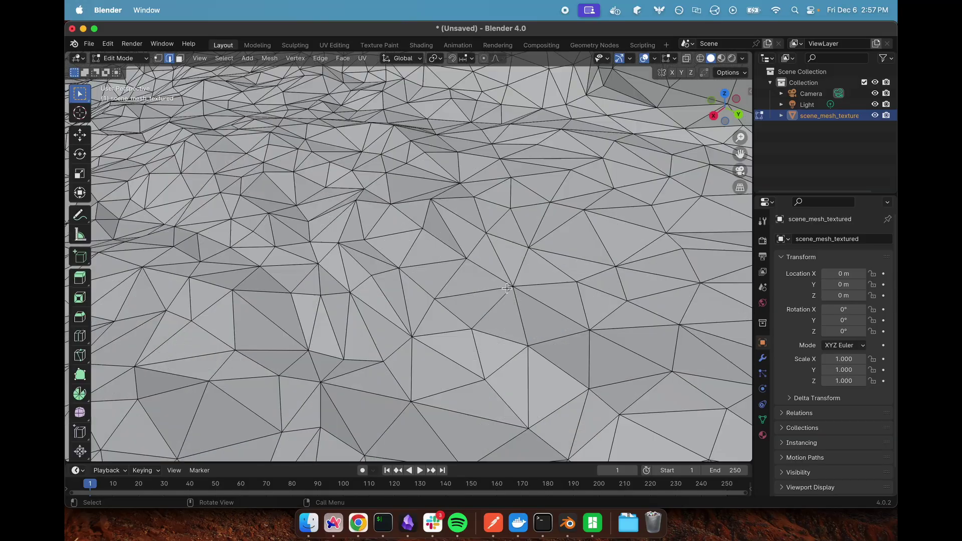
scroll(509, 289, "down", 5)
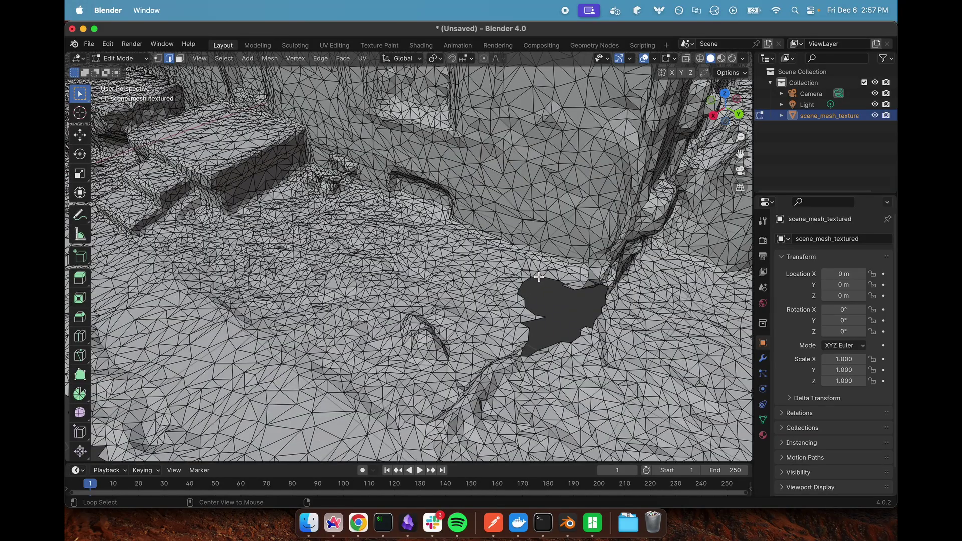
key("f")
Step: Loop-select the boundary of the opening on top of the low wall at the gable end and fill it
middle_click_drag(672, 307, 440, 249)
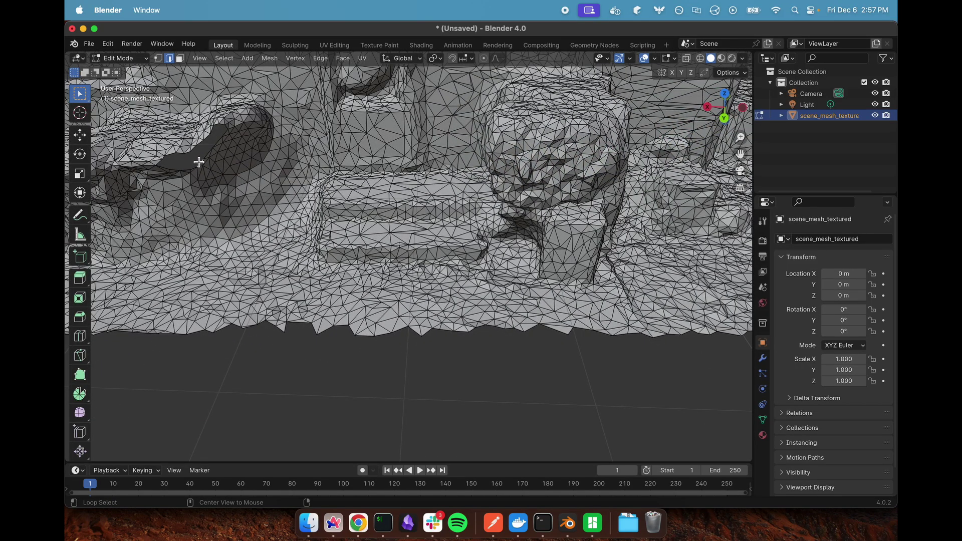
middle_click_drag(454, 217, 460, 238)
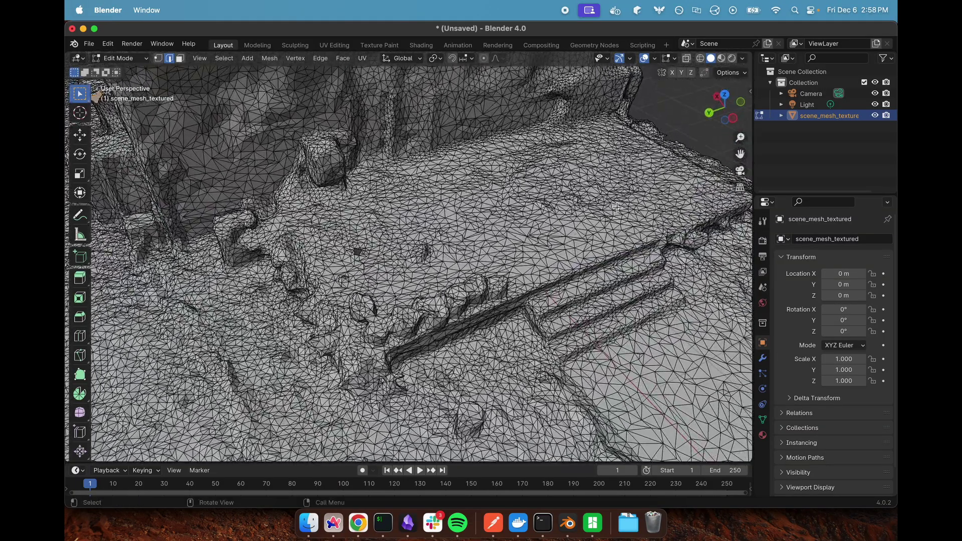
scroll(460, 238, "down", 5)
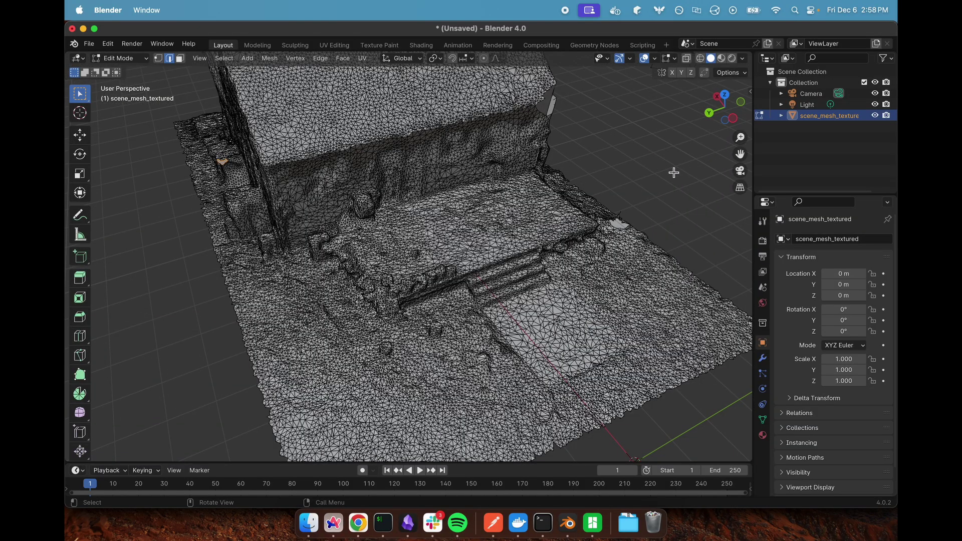
Step: Switch to vertex selection and look over the whole patched mesh and its position relative to the world axes
middle_click_drag(673, 173, 616, 176)
scroll(583, 256, "up", 5)
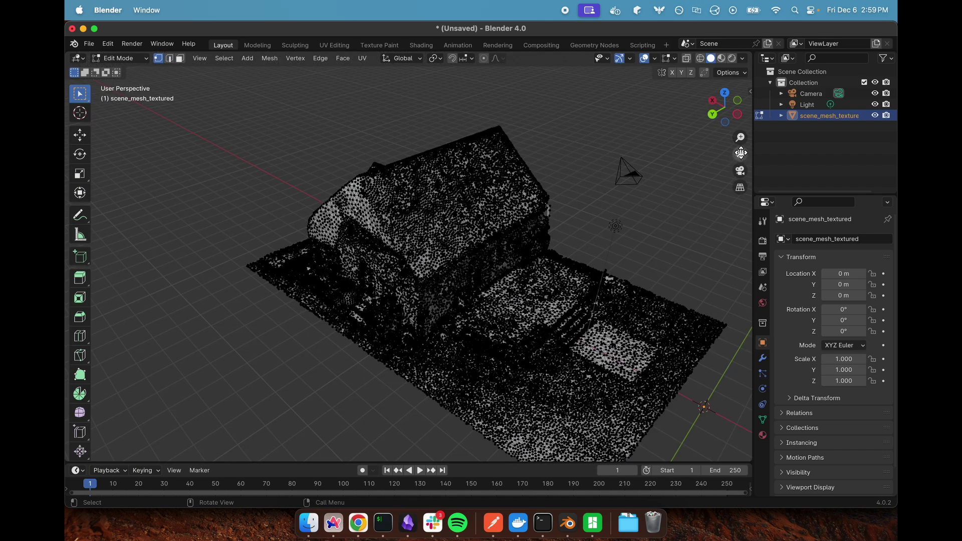
left_click_drag(740, 153, 542, 228)
middle_click_drag(542, 228, 569, 215)
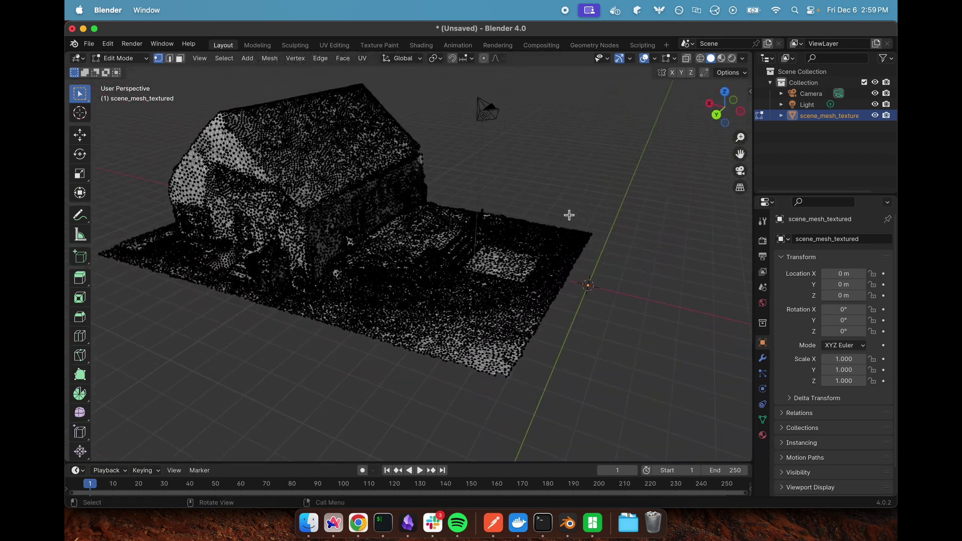
left_click_drag(740, 154, 790, 173)
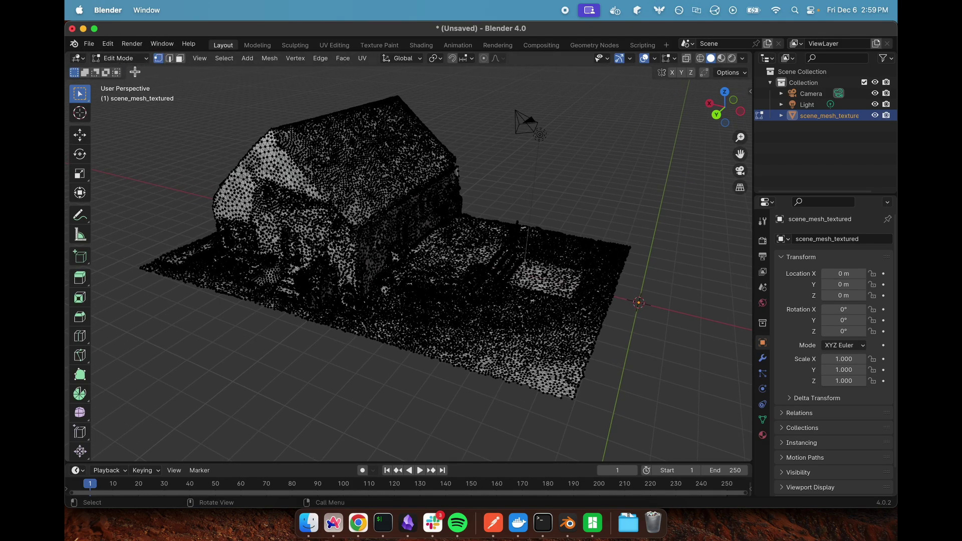
Step: Loop-select the outer boundary of the ground mesh and extrude it downward along Z to form side walls for a base
middle_click_drag(603, 161, 562, 261)
scroll(607, 250, "up", 10)
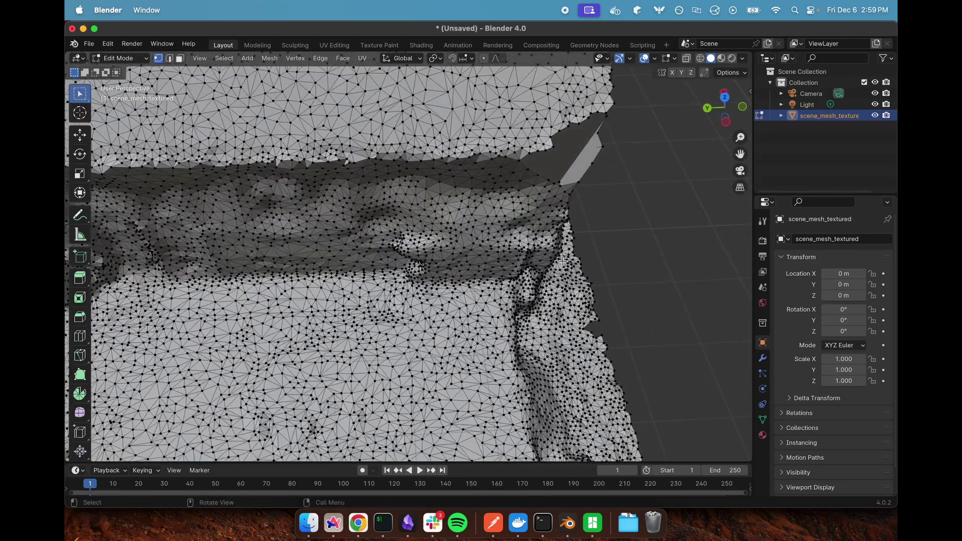
left_click(604, 350, "alt")
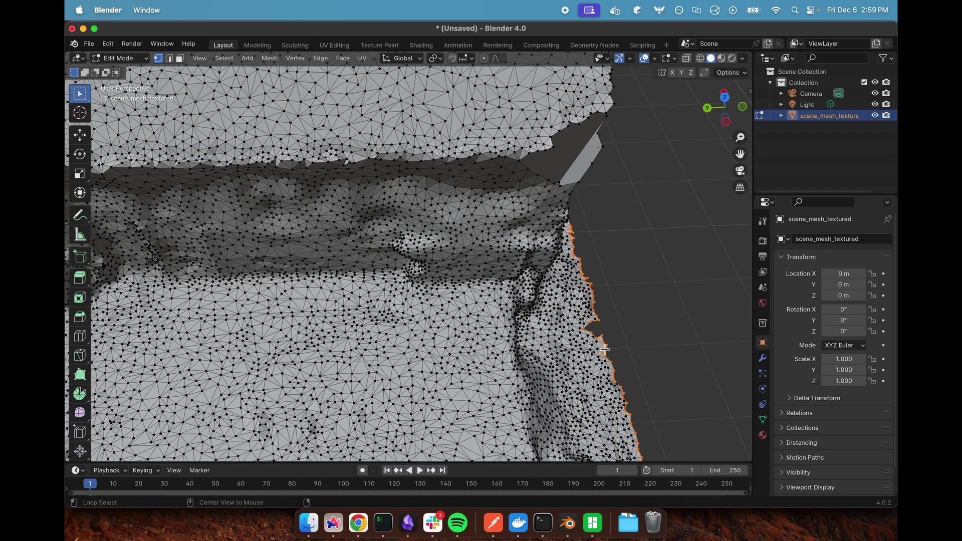
middle_click_drag(623, 344, 540, 276)
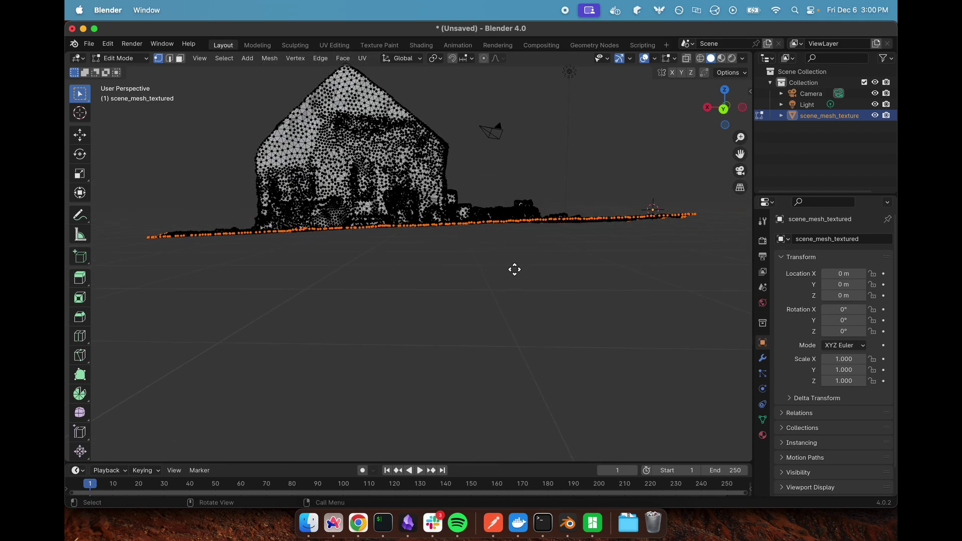
key("z")
left_click(510, 328)
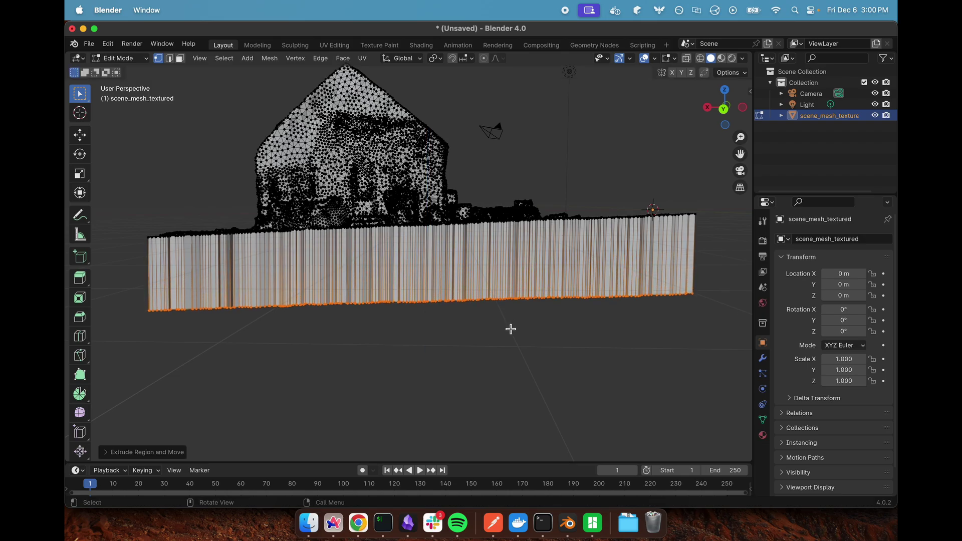
Step: Fill the open underside of the extruded base walls with a single face
middle_click_drag(530, 297, 359, 319)
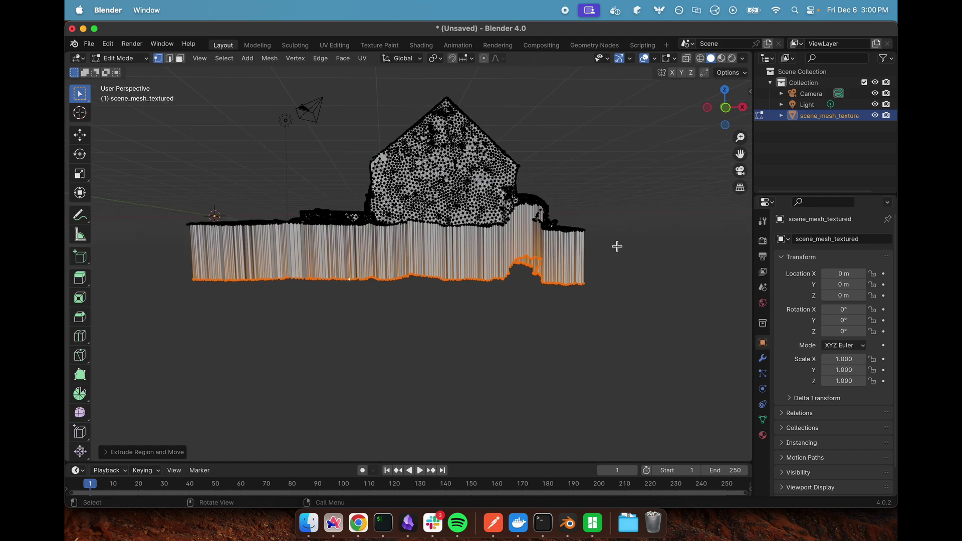
middle_click_drag(617, 246, 596, 238)
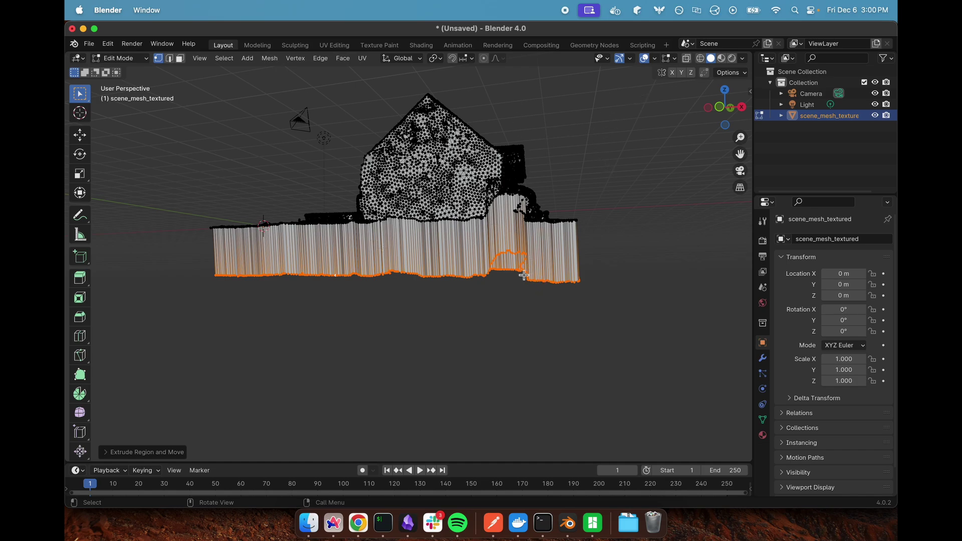
scroll(524, 284, "up", 1)
middle_click_drag(525, 291, 518, 286)
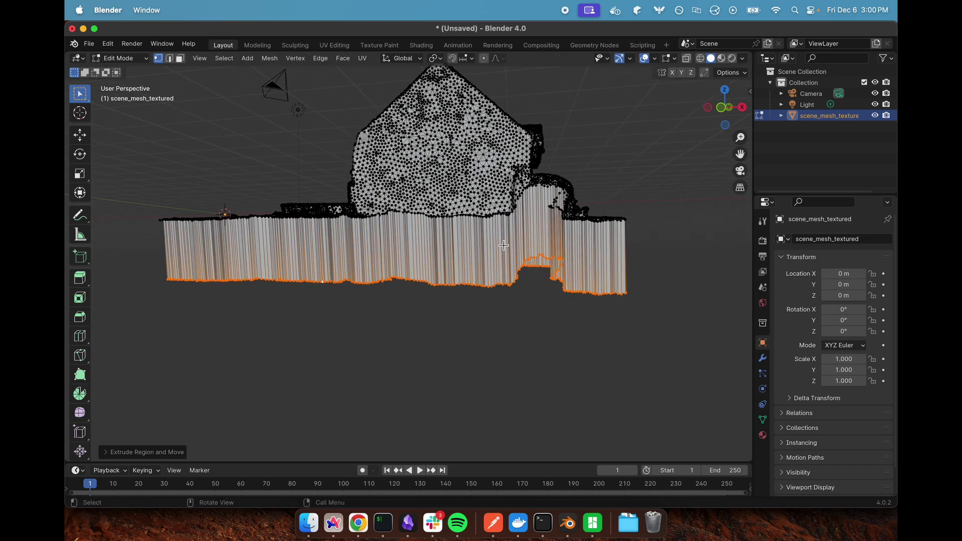
middle_click_drag(551, 319, 549, 281)
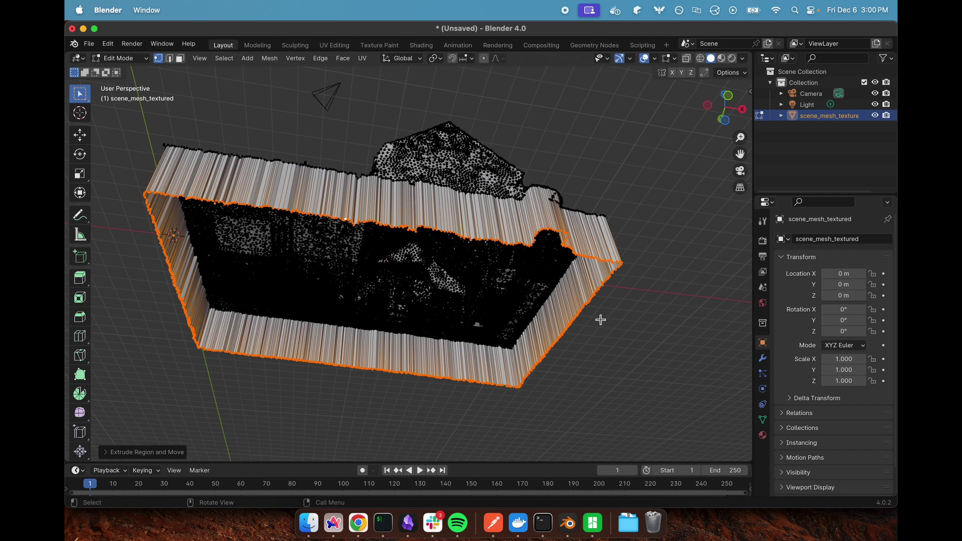
key("s")
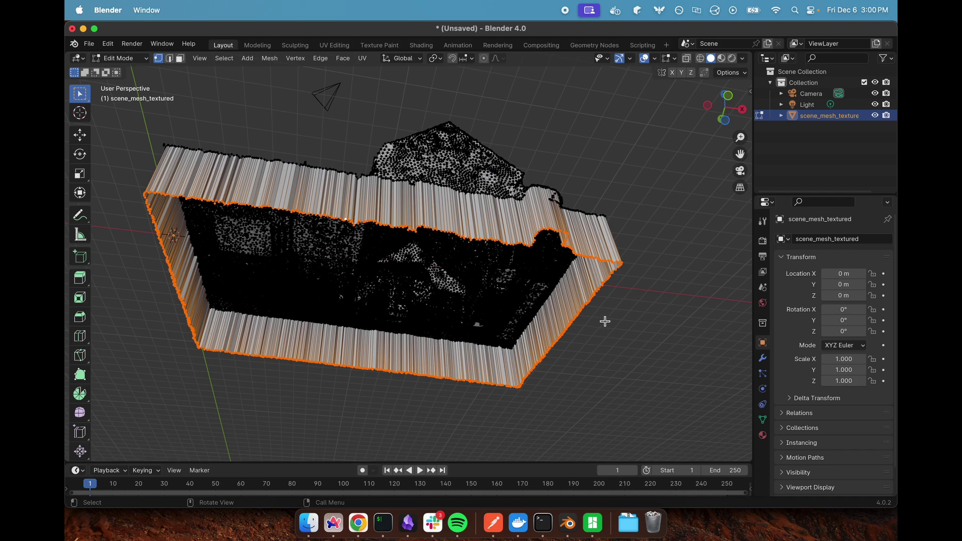
middle_click_drag(605, 330, 555, 329)
key("f")
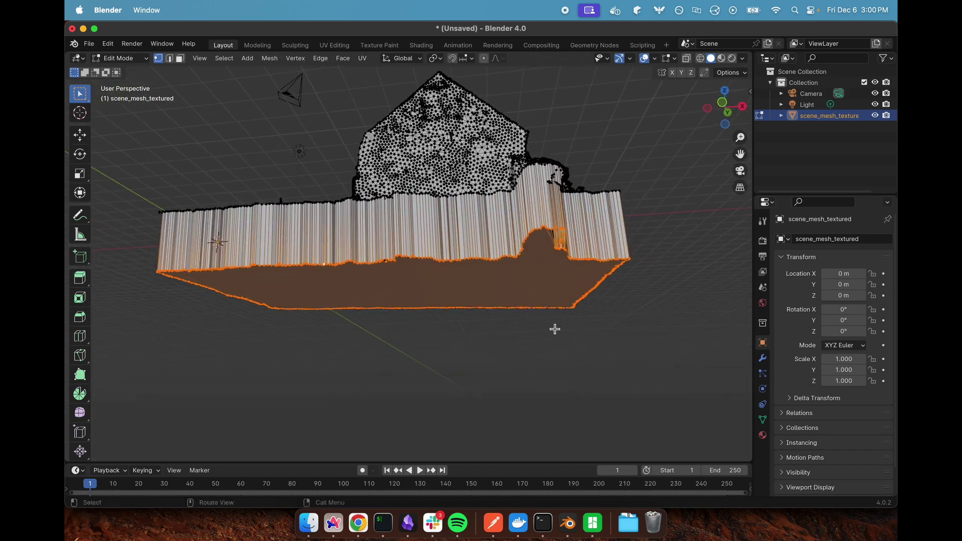
Step: Export the closed model as STL, overwriting the existing house.stl
left_click(88, 44)
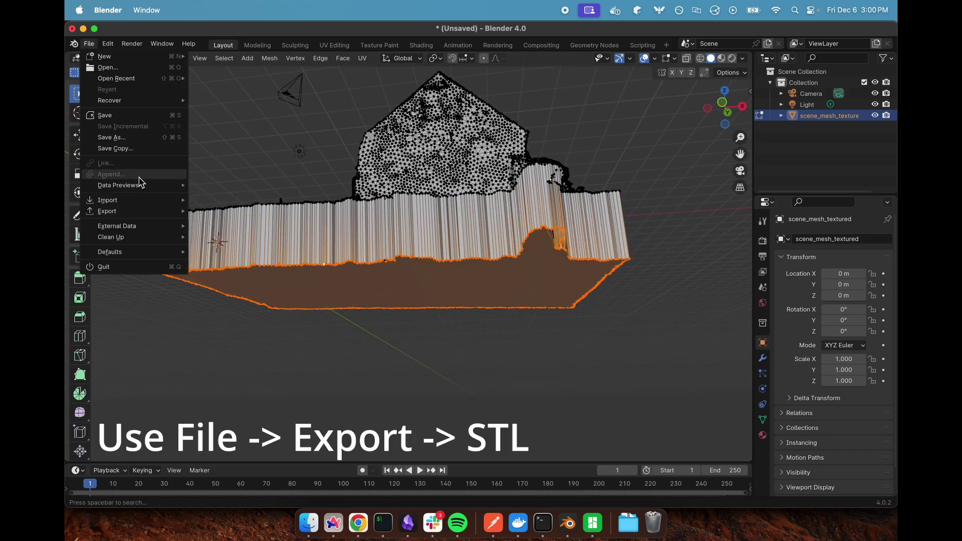
mouse_move(140, 210)
left_click(262, 300)
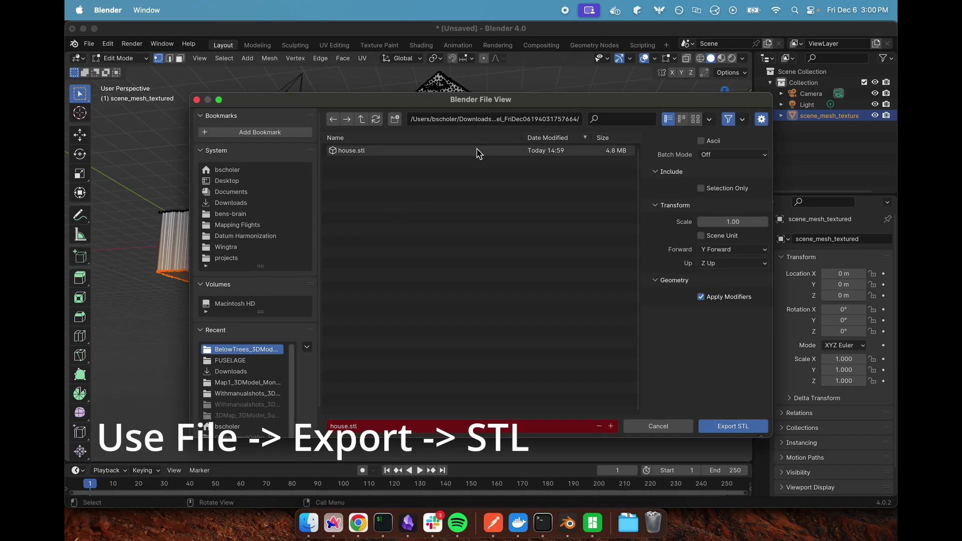
left_click(382, 151)
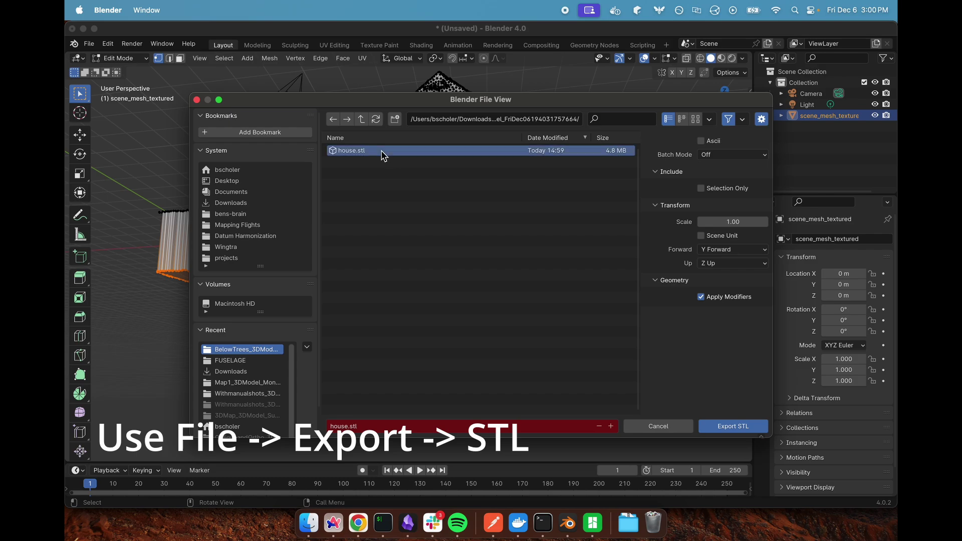
left_click(720, 427)
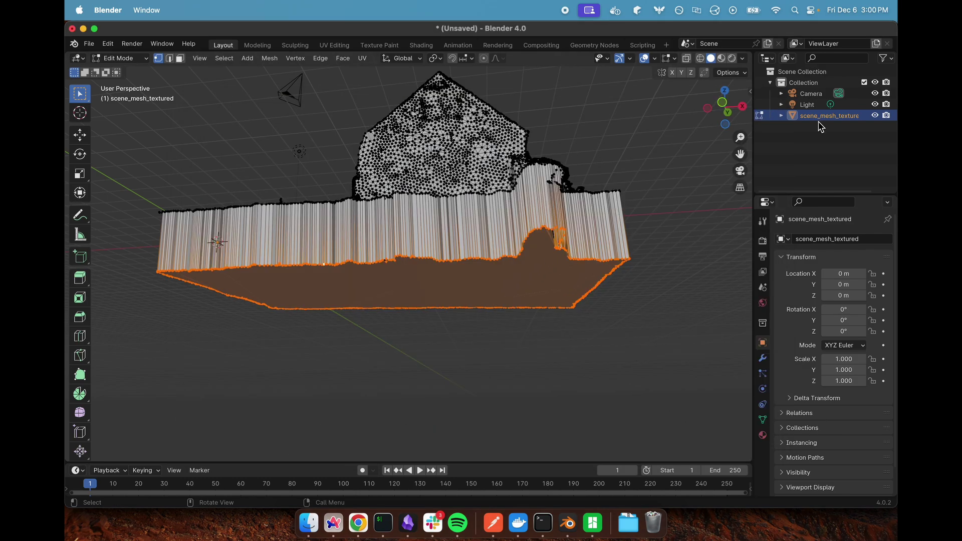
middle_click_drag(382, 364, 382, 382)
Step: Switch to Bambu Studio and replace the old house model on the plate with the newly exported house.stl
left_click(592, 522)
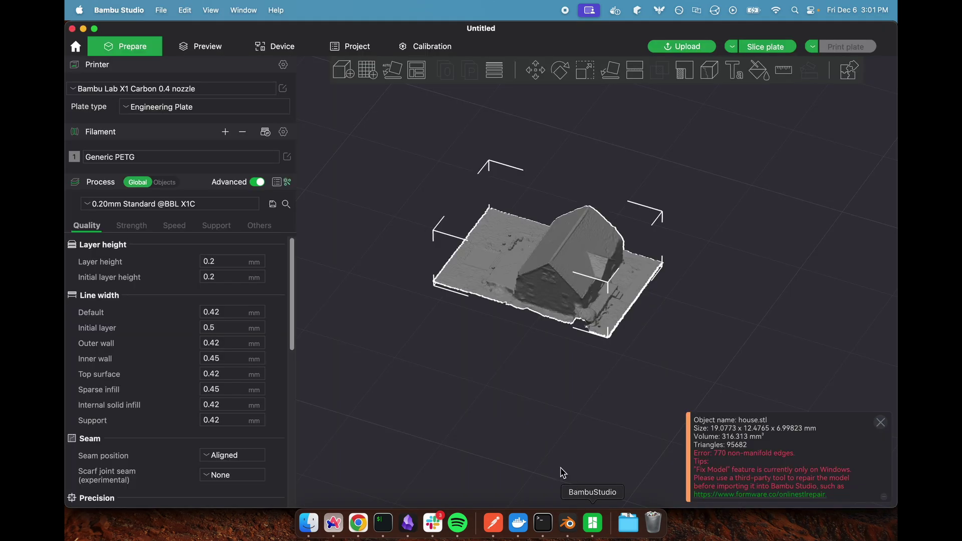
key("Delete")
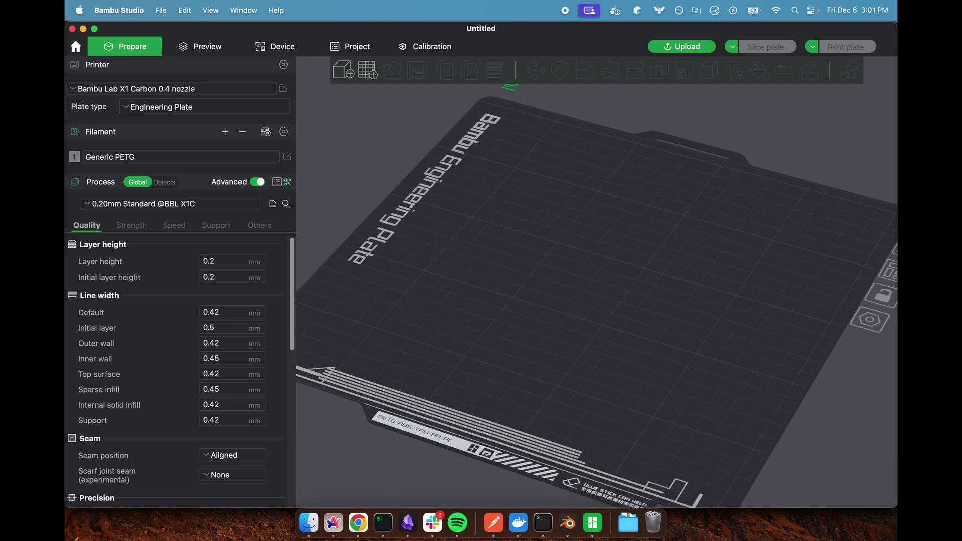
key("super+z")
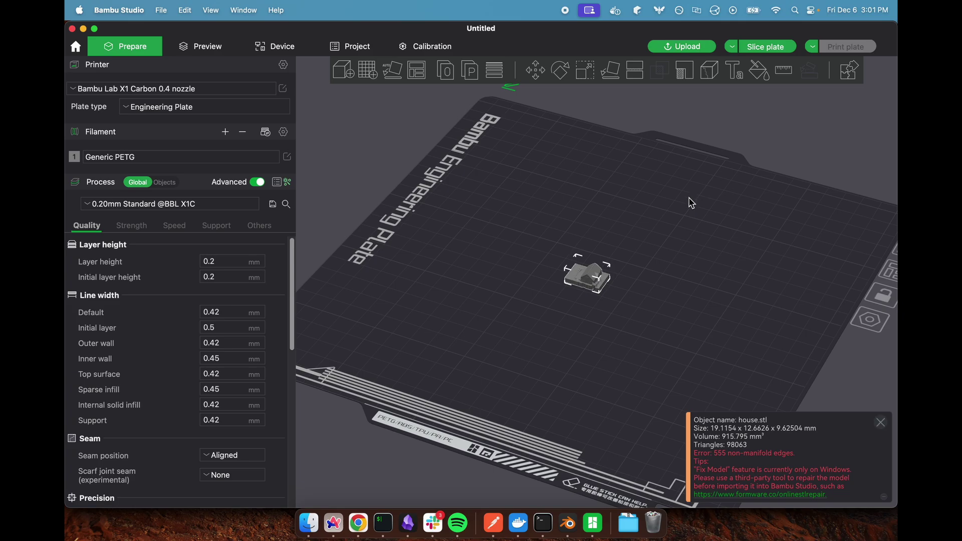
Step: Examine the imported house model from several sides, checking its base walls, underside edge and reported mesh errors
left_click_drag(661, 306, 788, 283)
scroll(696, 286, "up", 10)
right_click_drag(825, 249, 839, 284)
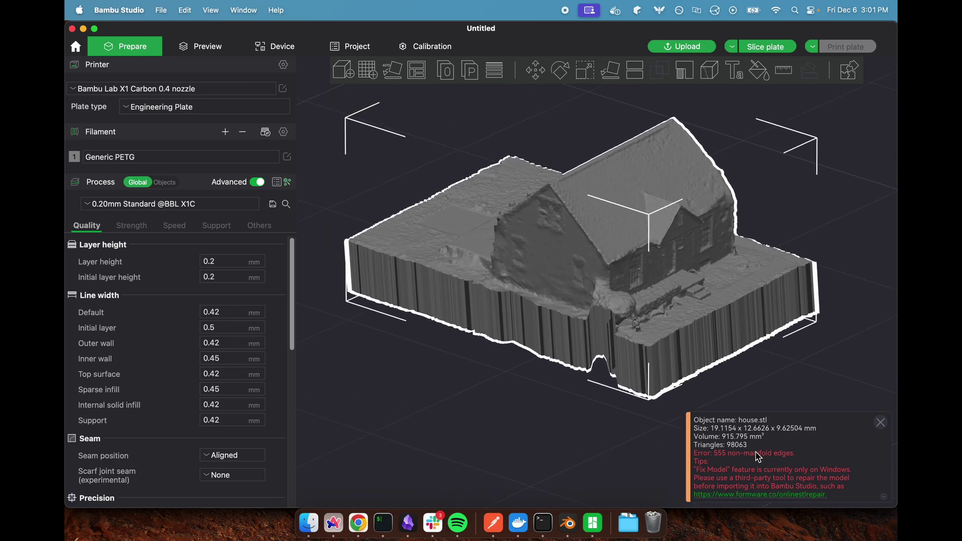
mouse_move(767, 396)
left_mouse_down()
mouse_move(764, 383)
mouse_move(781, 380)
mouse_move(747, 378)
mouse_move(752, 396)
left_mouse_up()
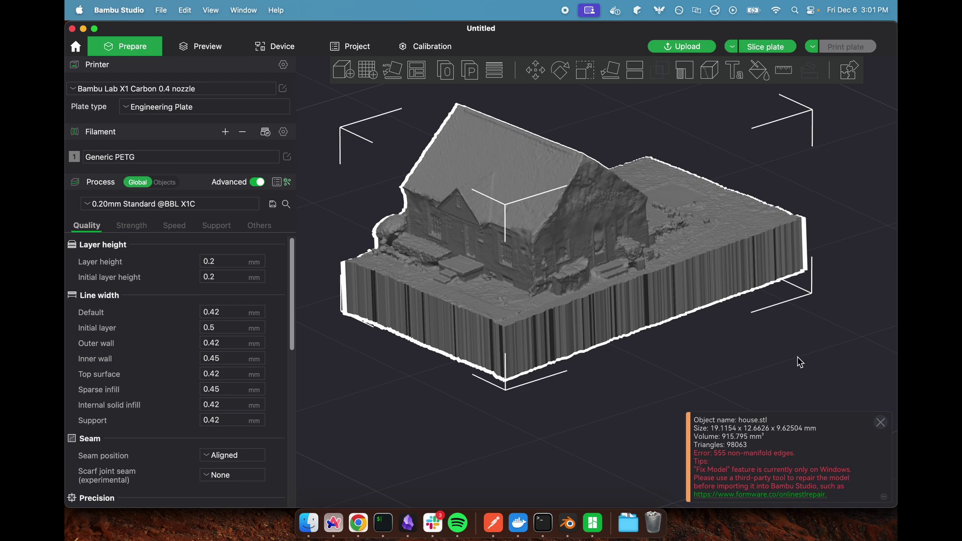
key("3")
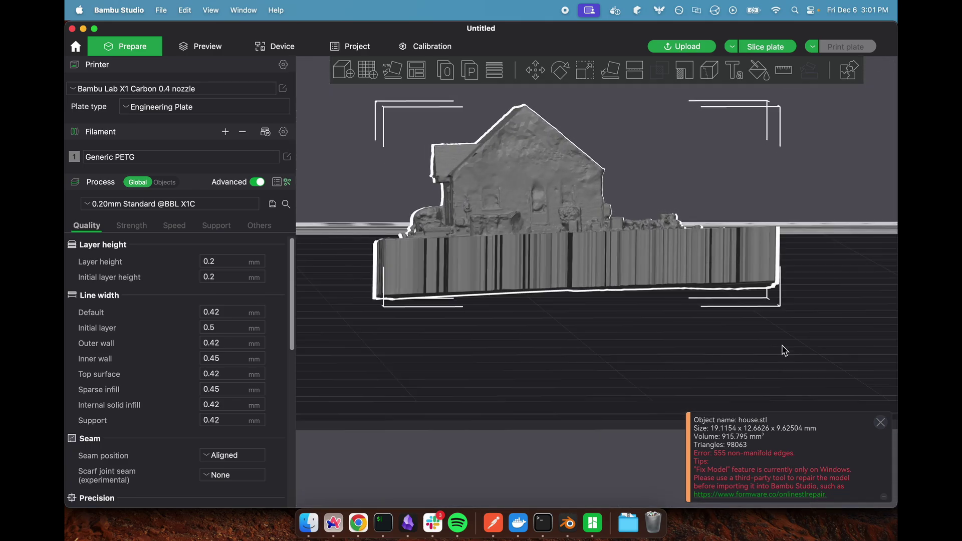
key("0")
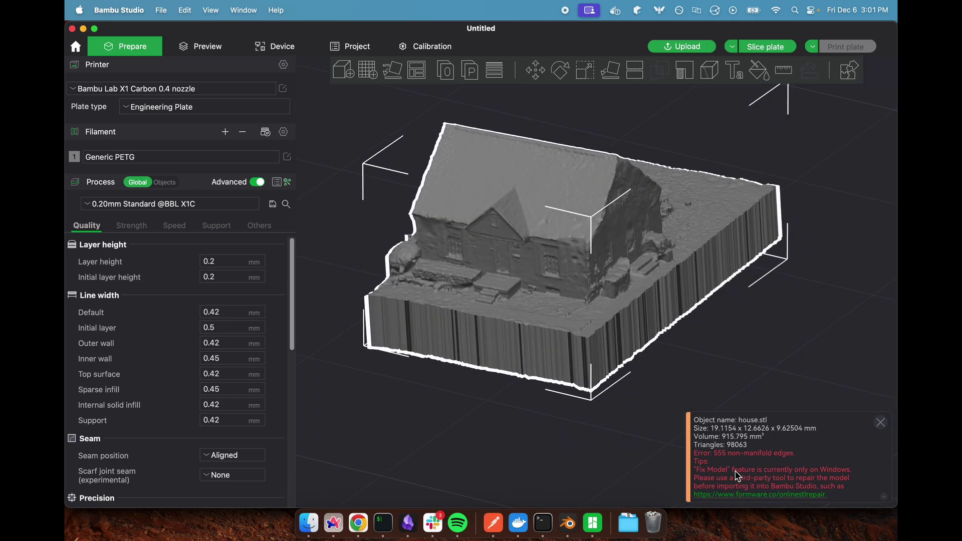
left_click_drag(728, 346, 737, 341)
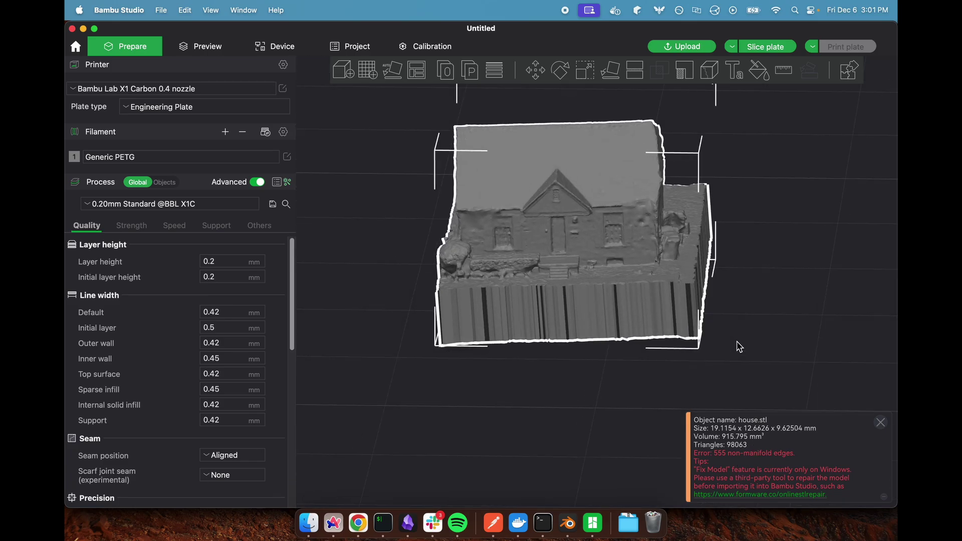
right_click_drag(754, 320, 745, 356)
mouse_move(746, 363)
left_mouse_down()
mouse_move(745, 342)
mouse_move(745, 359)
left_mouse_up()
Step: Scale the house model uniformly to 300%
scroll(745, 359, "down", 5)
scroll(715, 348, "down", 5)
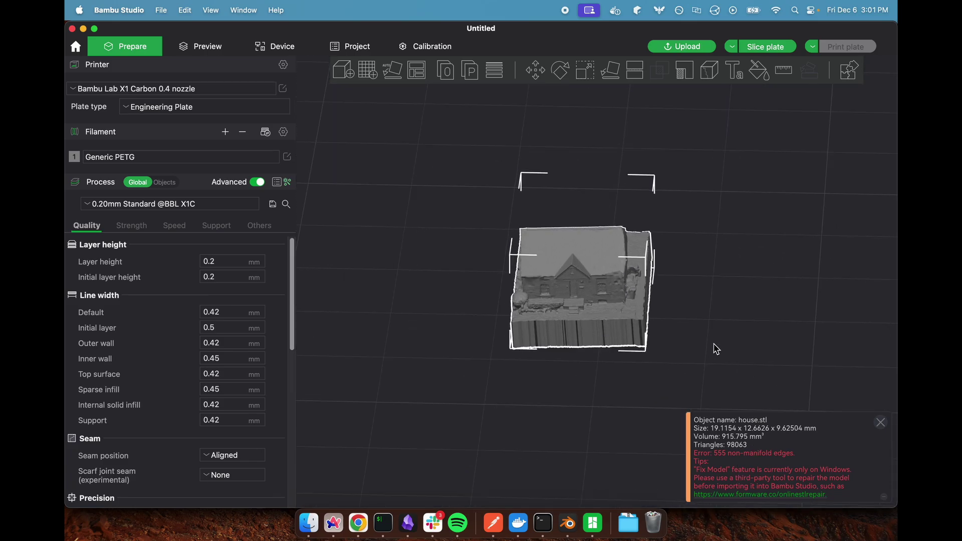
left_click(588, 74)
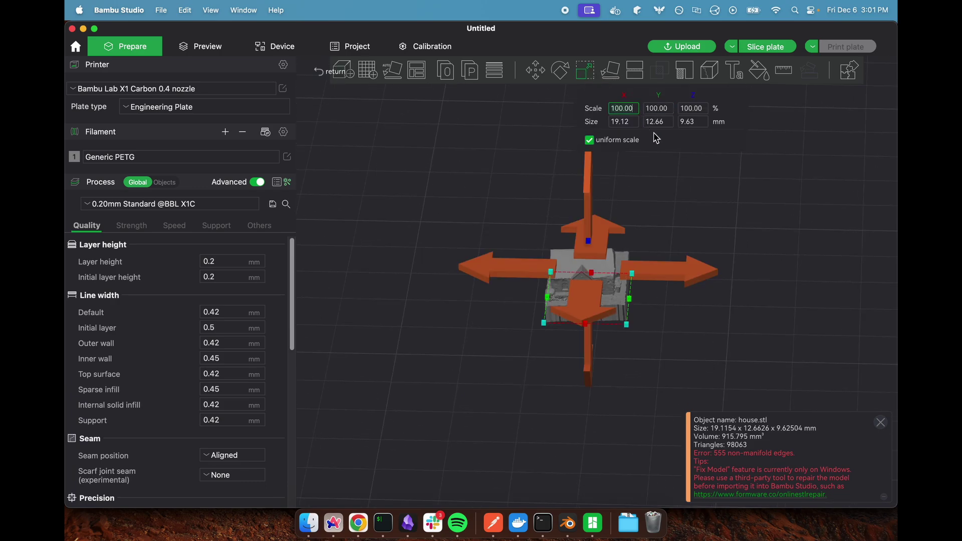
key("Return")
scroll(746, 230, "down", 10)
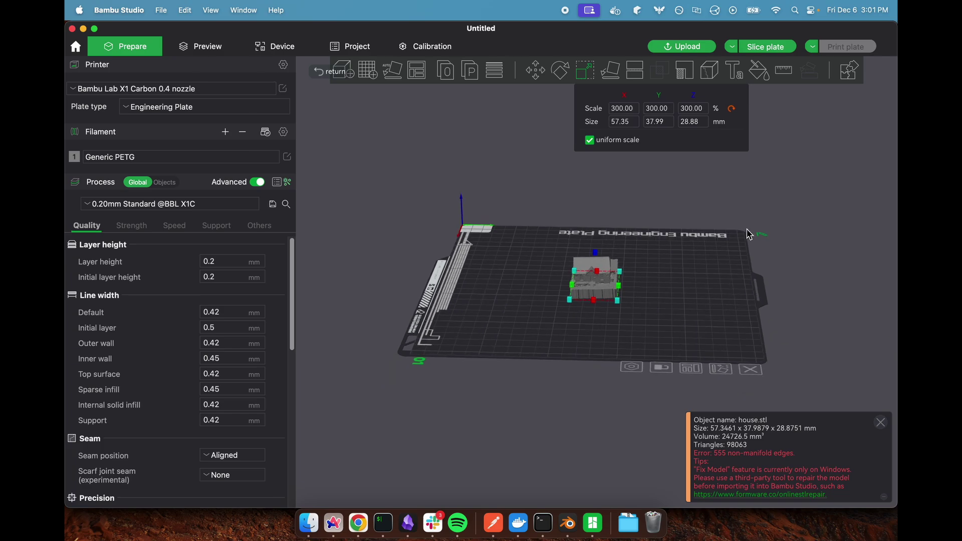
Step: Rotate the house model slightly to level its ground surface with the build plate, checking from the front and gable sides
scroll(729, 257, "up", 8)
mouse_move(729, 256)
left_mouse_down()
mouse_move(714, 263)
mouse_move(711, 252)
mouse_move(740, 258)
left_mouse_up()
left_click(739, 258)
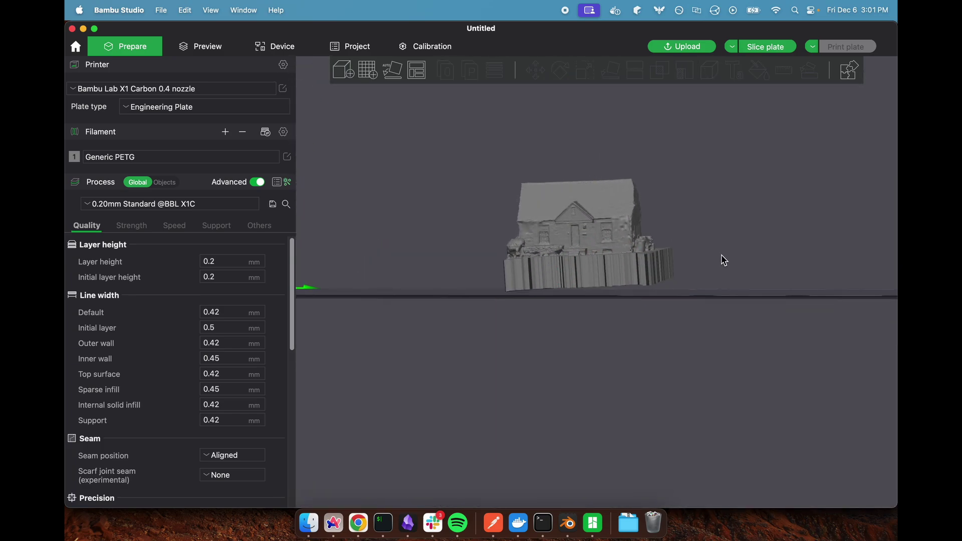
left_click(634, 263)
left_click(561, 70)
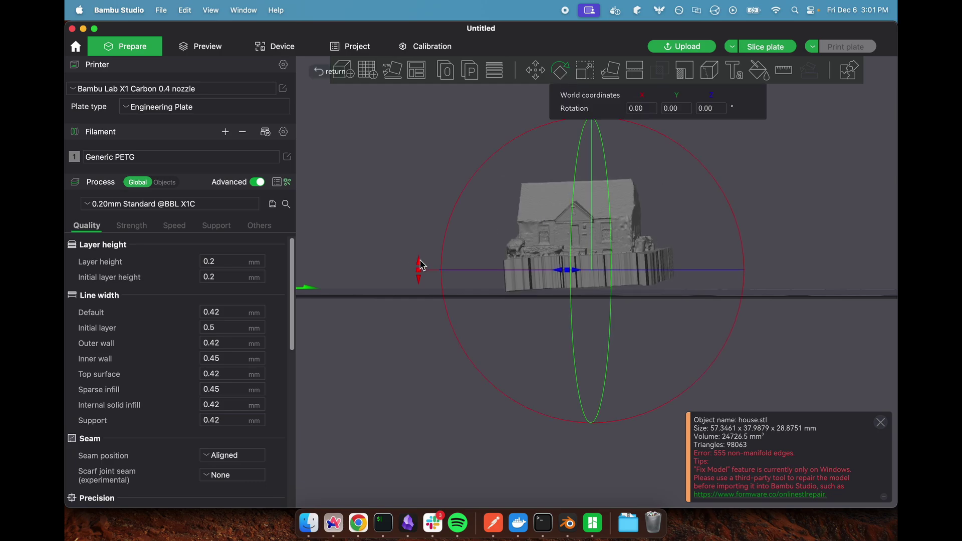
left_click_drag(420, 266, 420, 265)
left_click_drag(784, 251, 733, 260)
left_click_drag(545, 128, 543, 134)
left_click_drag(719, 202, 708, 256)
left_click(721, 256)
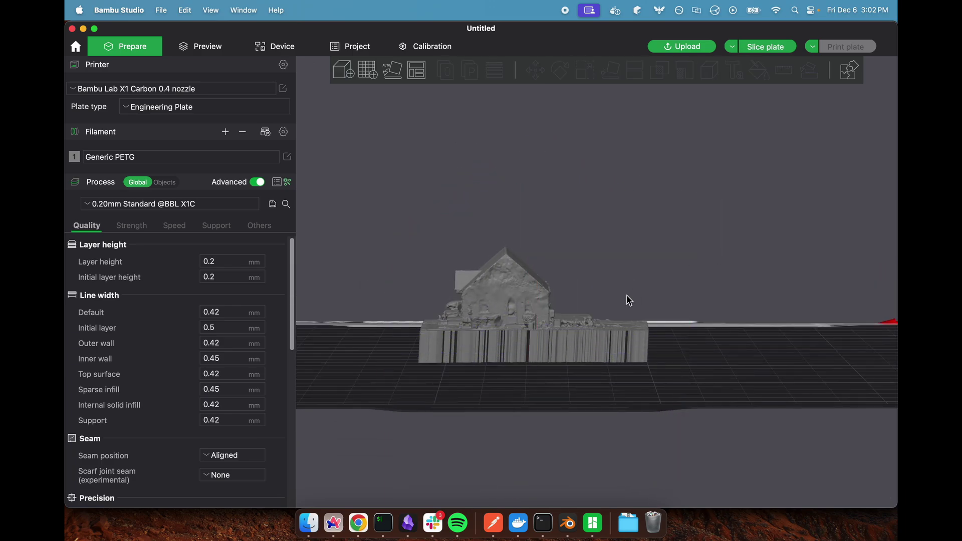
Step: Select the levelled house model and start a planar cut on it
left_click(607, 331)
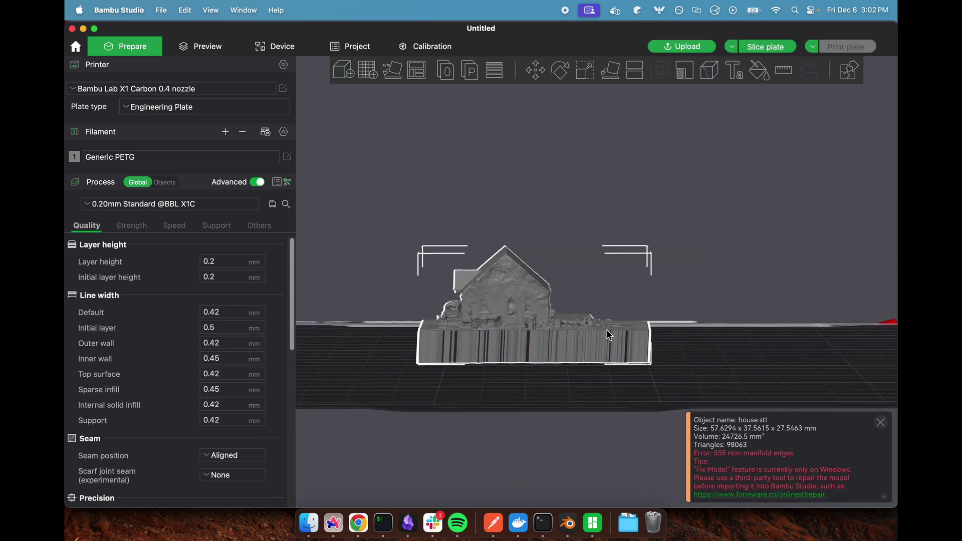
left_click(635, 72)
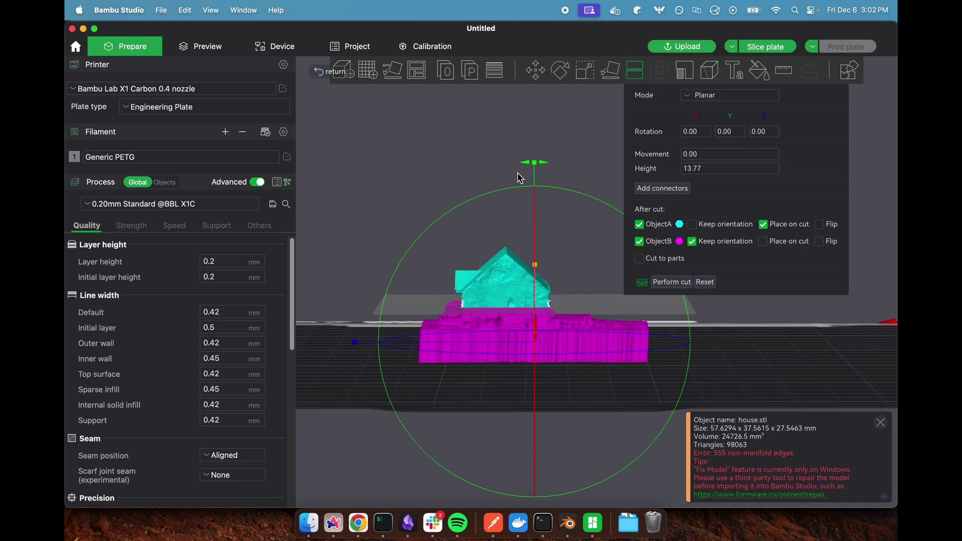
left_click_drag(535, 185, 536, 183)
left_click(737, 135)
key("BackSpace")
key("BackSpace")
key("BackSpace")
key("Return")
Step: Lower the horizontal cut plane into the base walls to a height of 7.36 and cut the model into two objects
mouse_move(537, 274)
left_mouse_down()
mouse_move(535, 302)
mouse_move(533, 284)
left_mouse_up()
left_click_drag(374, 201, 401, 214)
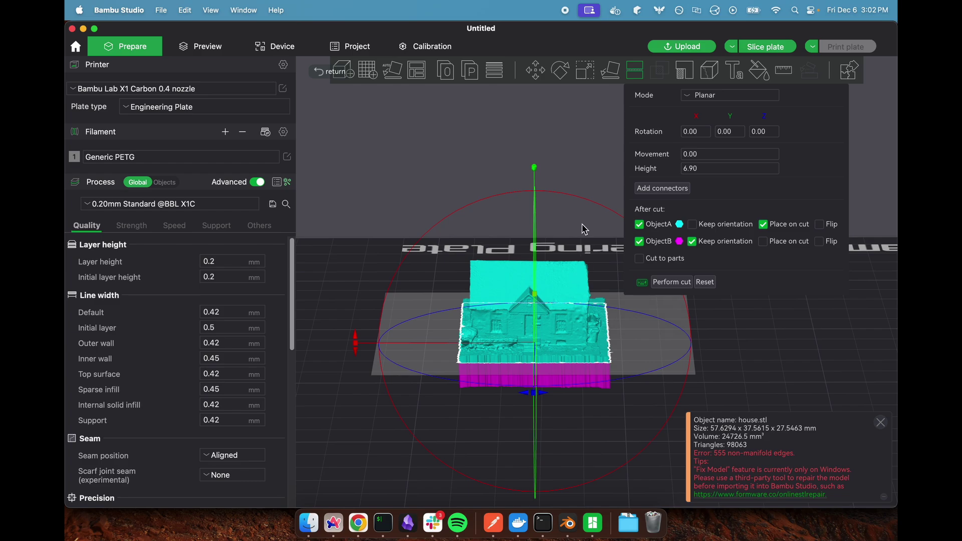
left_click_drag(592, 193, 585, 203)
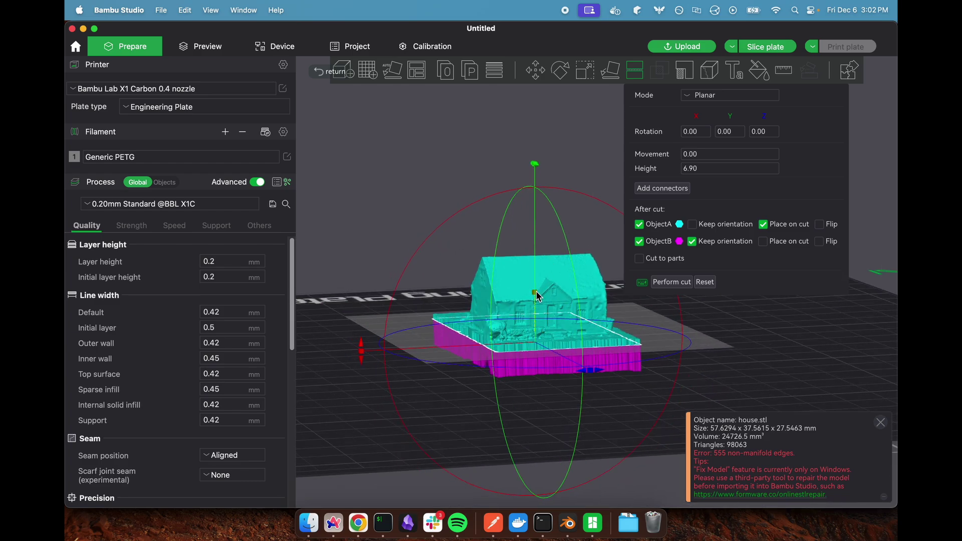
left_click_drag(536, 295, 537, 295)
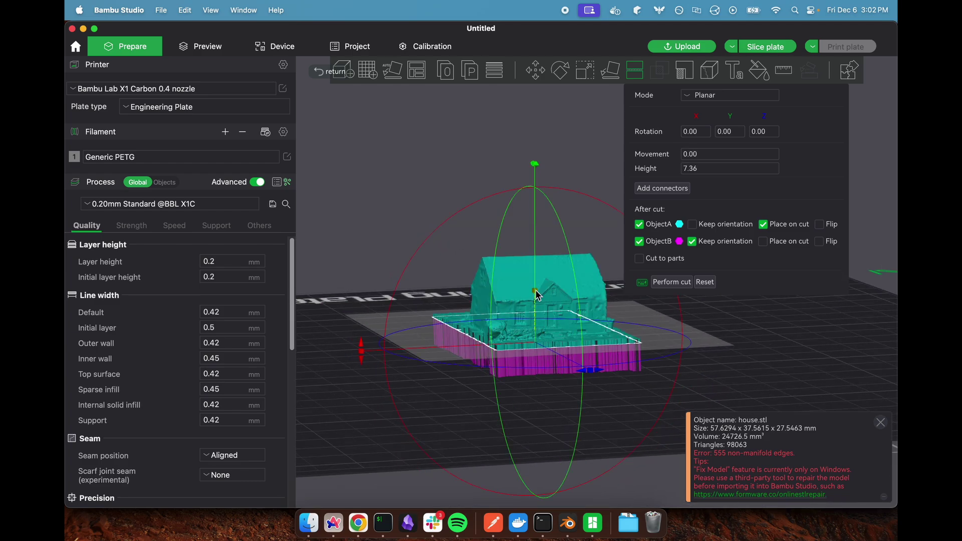
left_click(671, 283)
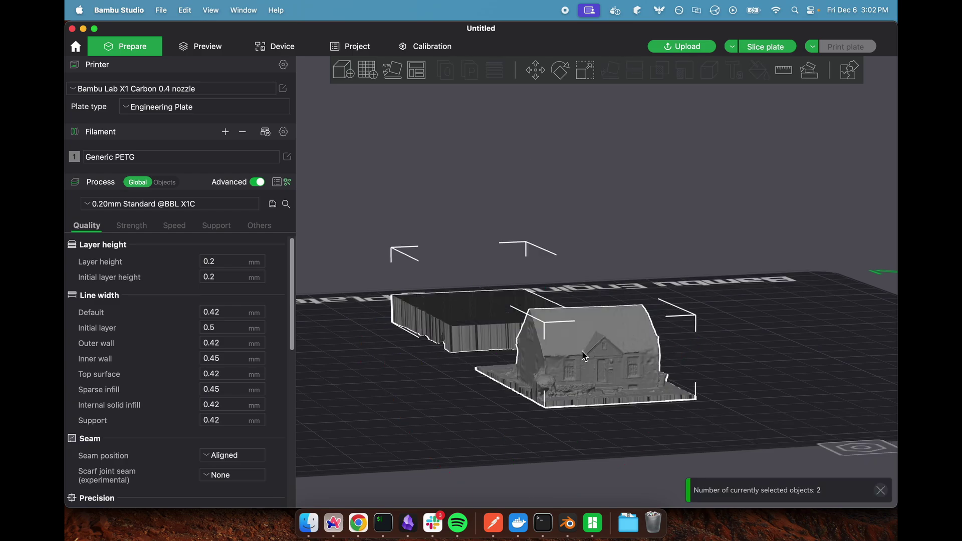
key("1")
left_click(661, 234)
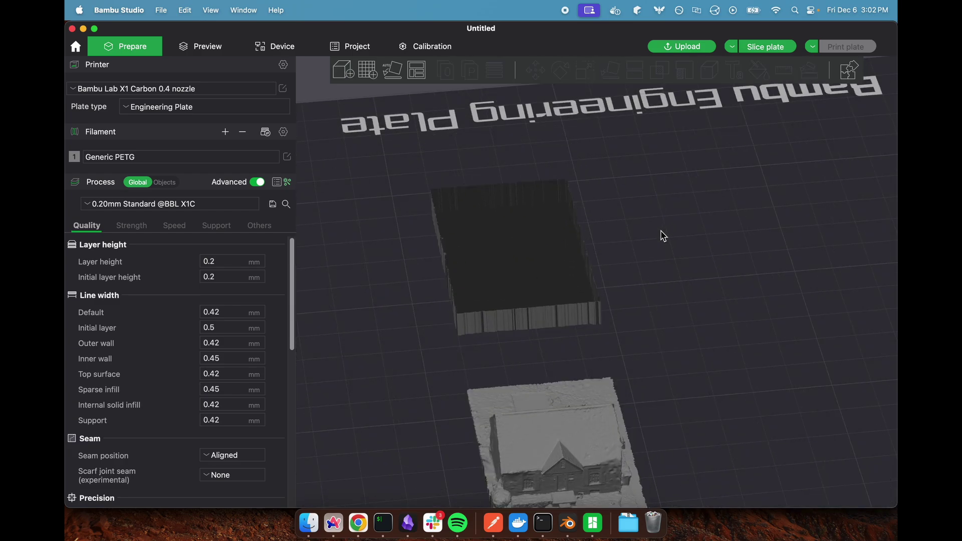
Step: Select the cut-off lower base block under the house and delete it
left_click(477, 253)
scroll(648, 282, "down", 3)
left_click_drag(653, 300, 653, 276)
scroll(649, 273, "up", 6)
left_click_drag(719, 267, 787, 209)
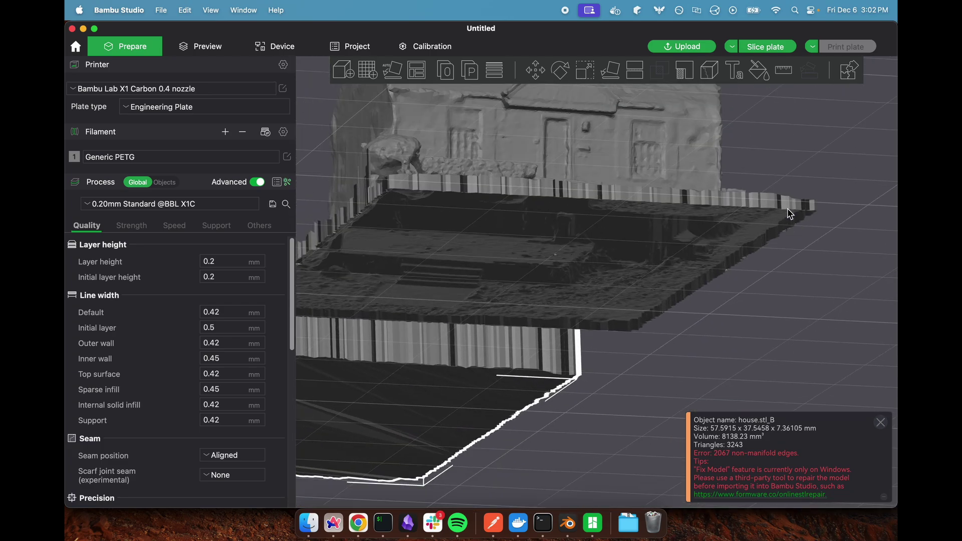
left_click(652, 256)
scroll(547, 325, "down", 5)
left_click(543, 344)
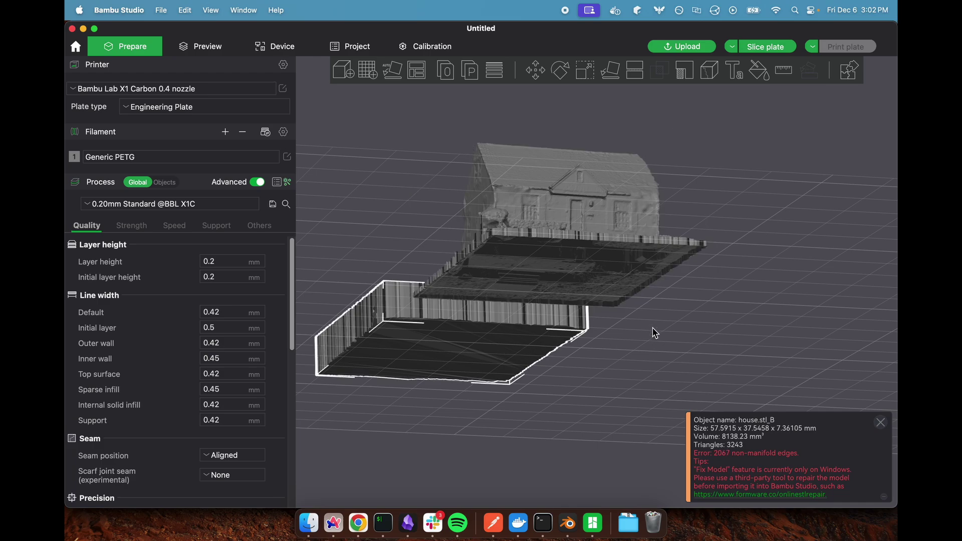
key("Delete")
Step: Slice the plate and inspect the house's toolpaths, including the underside and the overhang at the front gable
mouse_move(720, 299)
left_mouse_down()
mouse_move(714, 313)
mouse_move(722, 288)
left_mouse_up()
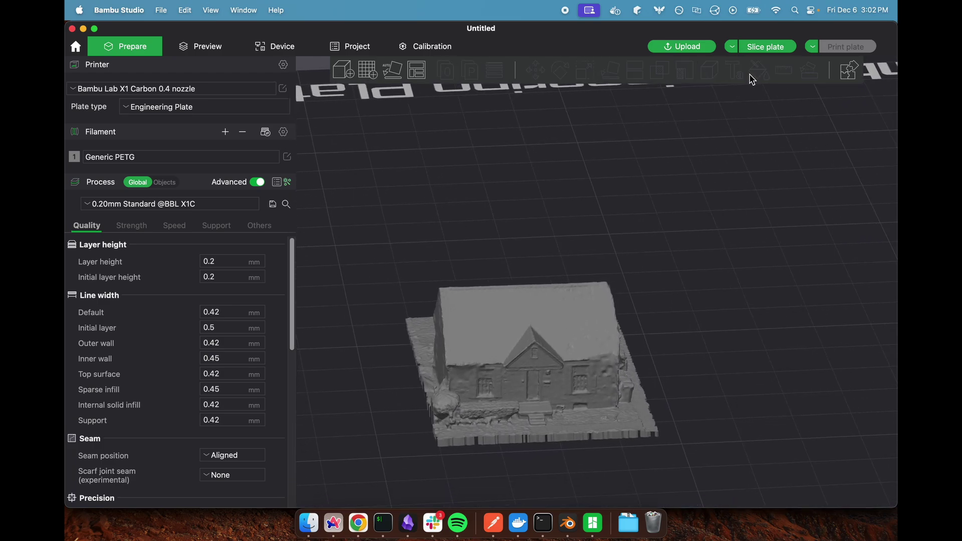
left_click(766, 47)
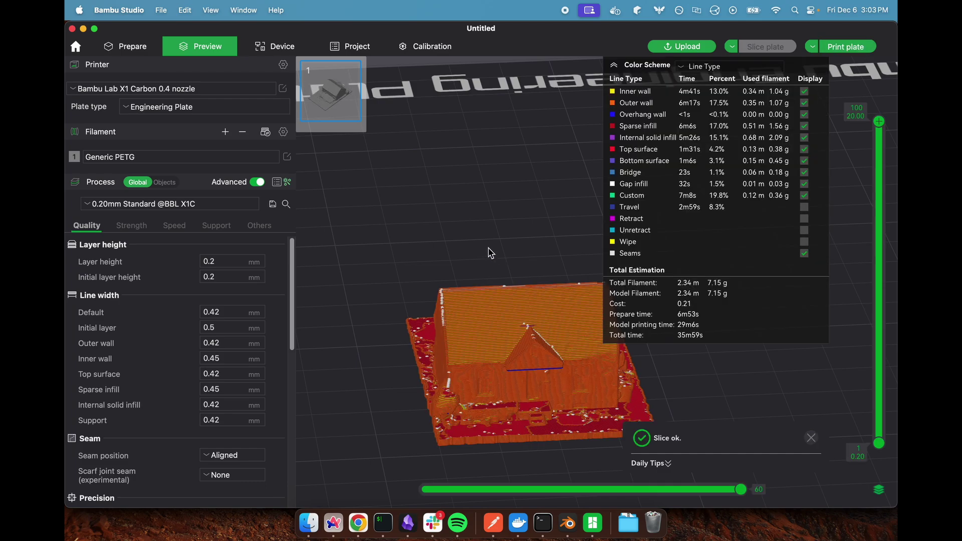
scroll(490, 253, "down", 4)
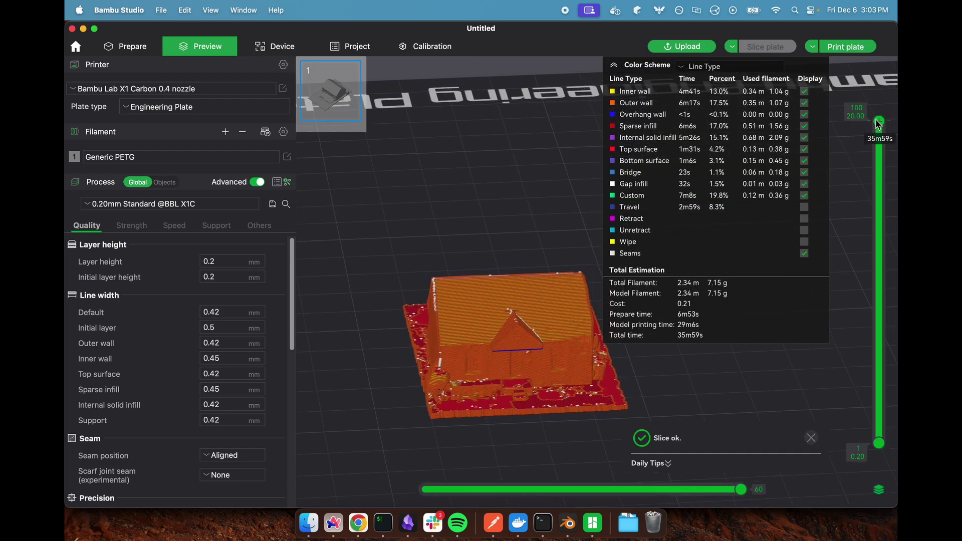
left_click_drag(879, 123, 835, 70)
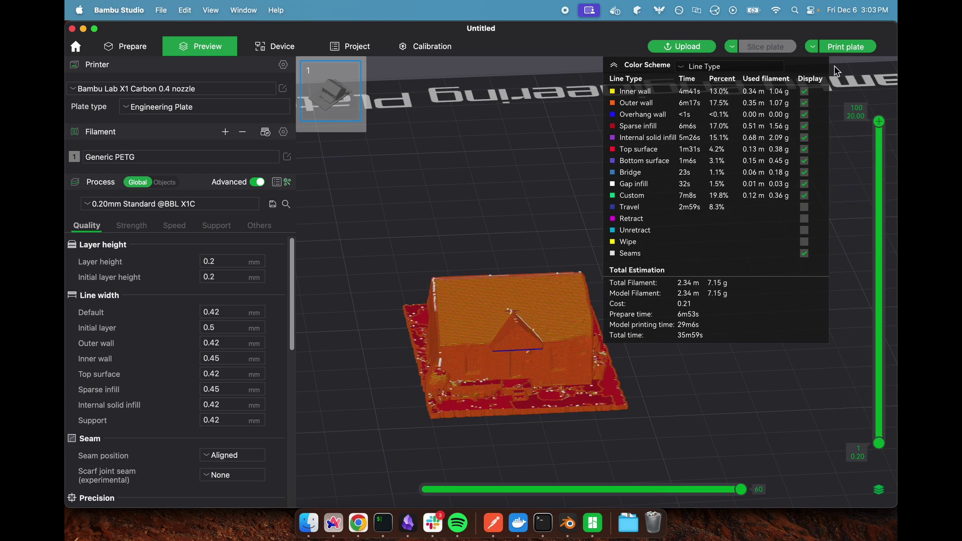
left_click_drag(528, 202, 457, 245)
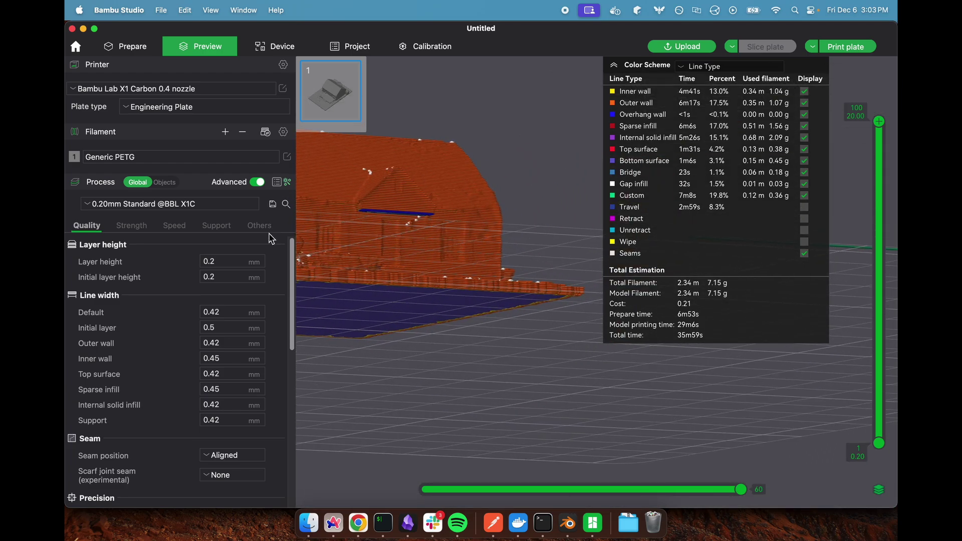
Step: Enable supports with type tree(auto) and slice the plate again
left_click(216, 226)
left_click(204, 261)
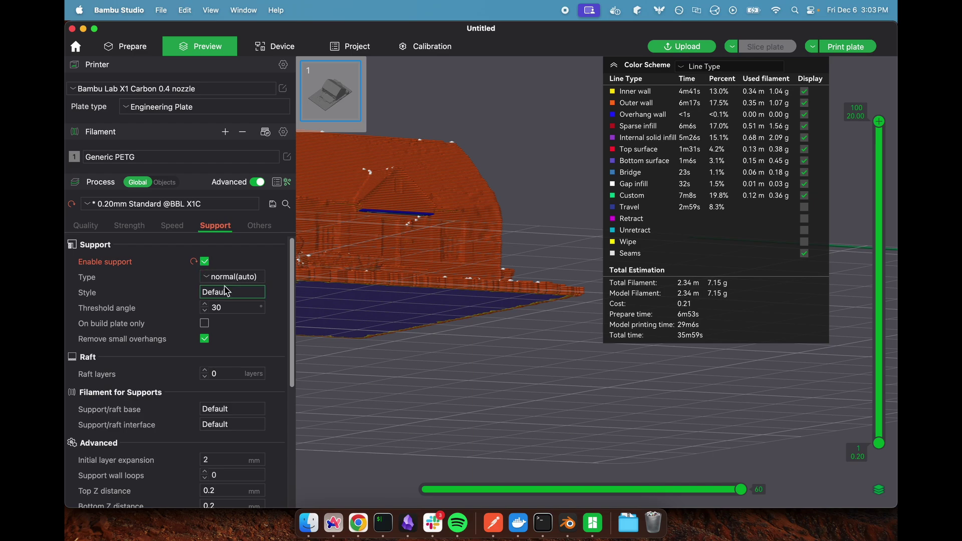
left_click(227, 292)
left_click(226, 279)
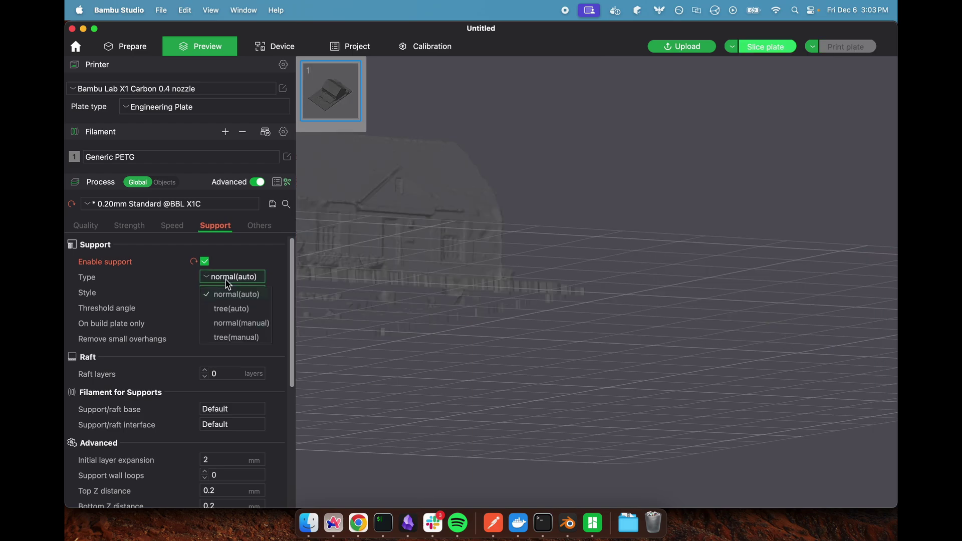
left_click(230, 310)
left_click_drag(608, 191, 608, 194)
right_click_drag(608, 194, 812, 166)
left_click(764, 45)
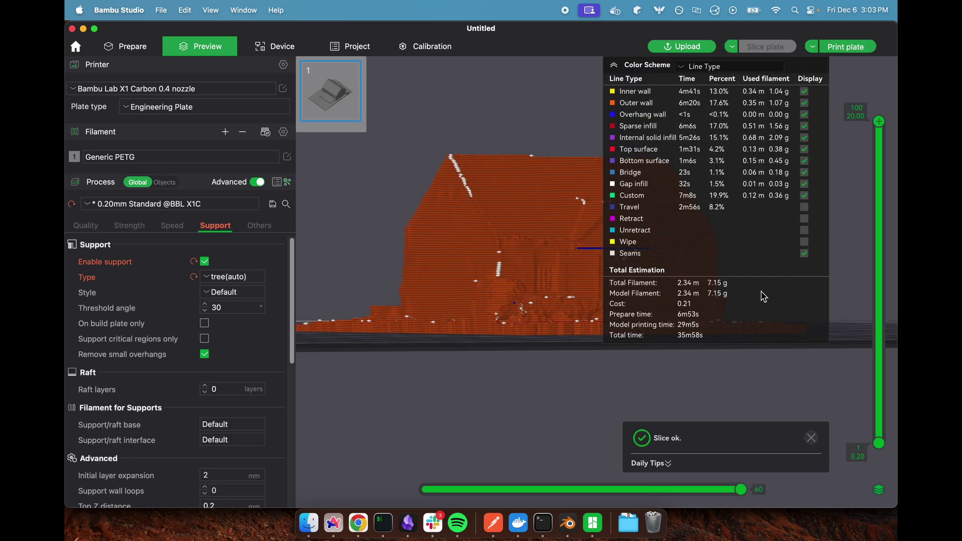
Step: Inspect the sliced house from below, lower the preview to layer 48 to view the infill, and review the strength and quality settings
left_click_drag(827, 386, 825, 381)
right_click_drag(503, 322, 349, 407)
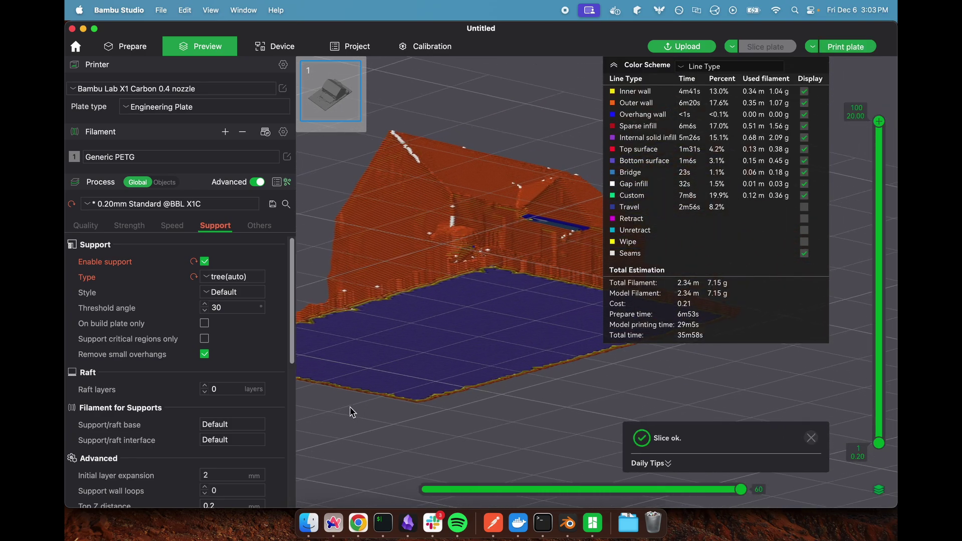
left_click_drag(487, 270, 596, 305)
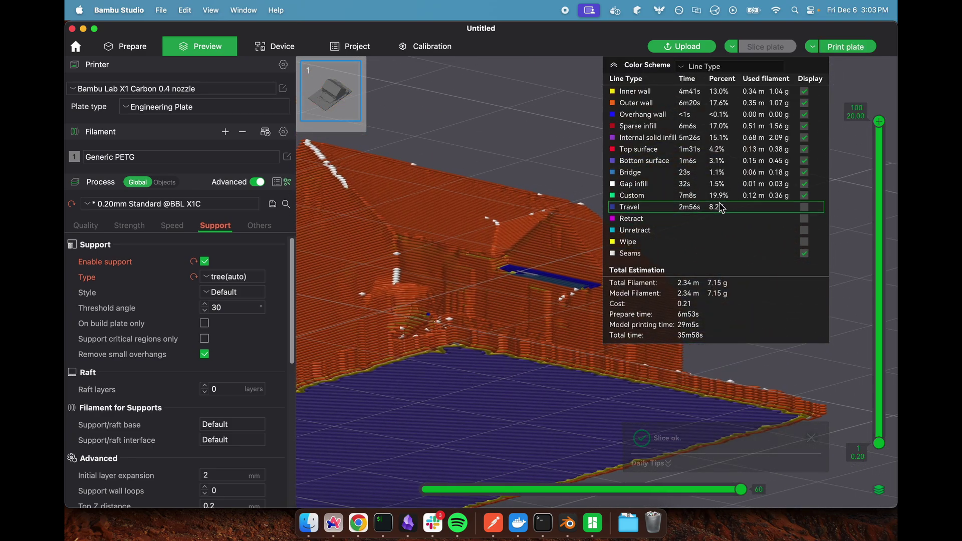
left_click_drag(879, 122, 842, 288)
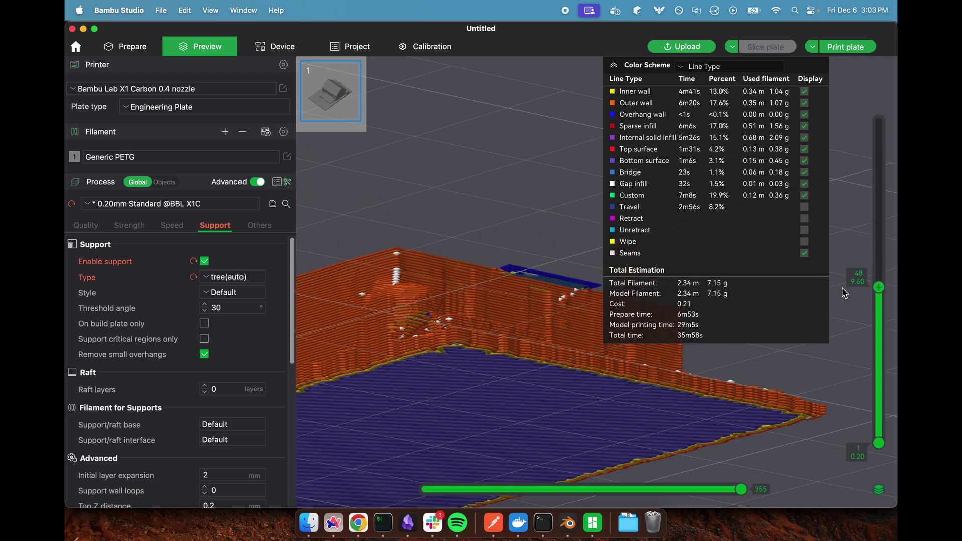
left_click_drag(541, 236, 429, 174)
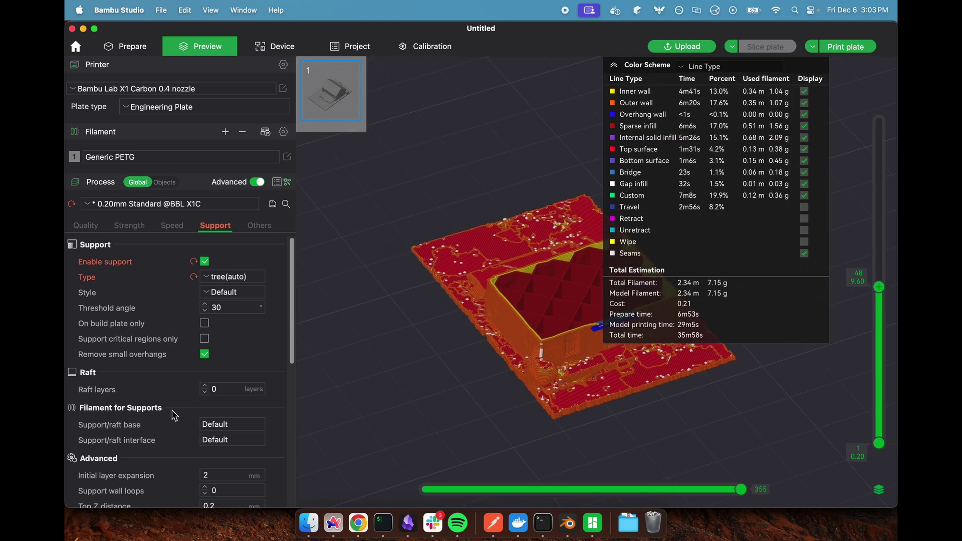
left_click(129, 225)
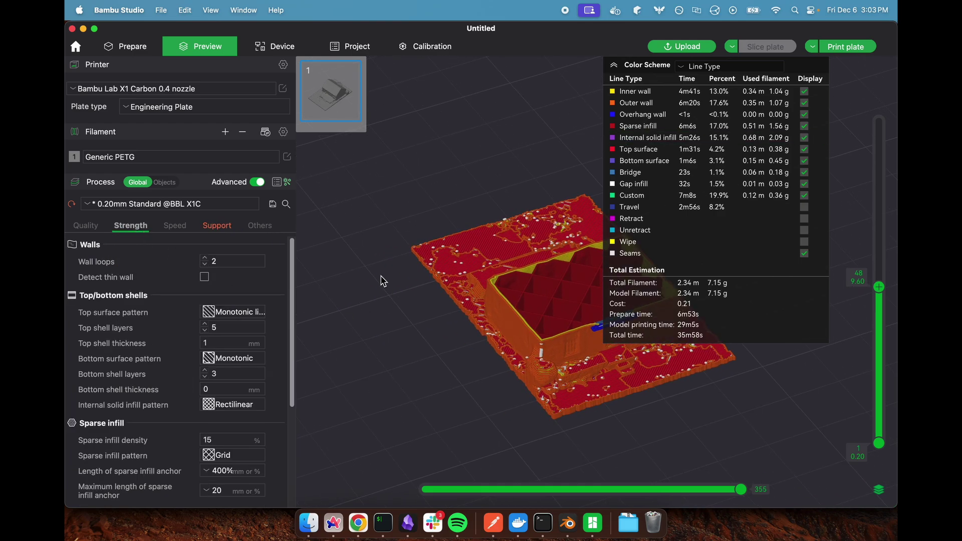
left_click(87, 226)
left_click_drag(384, 231, 382, 223)
Step: Return to the editable model, select the house and start a planar cut with the plane rotated 90° about X
left_click(134, 48)
scroll(651, 290, "up", 3)
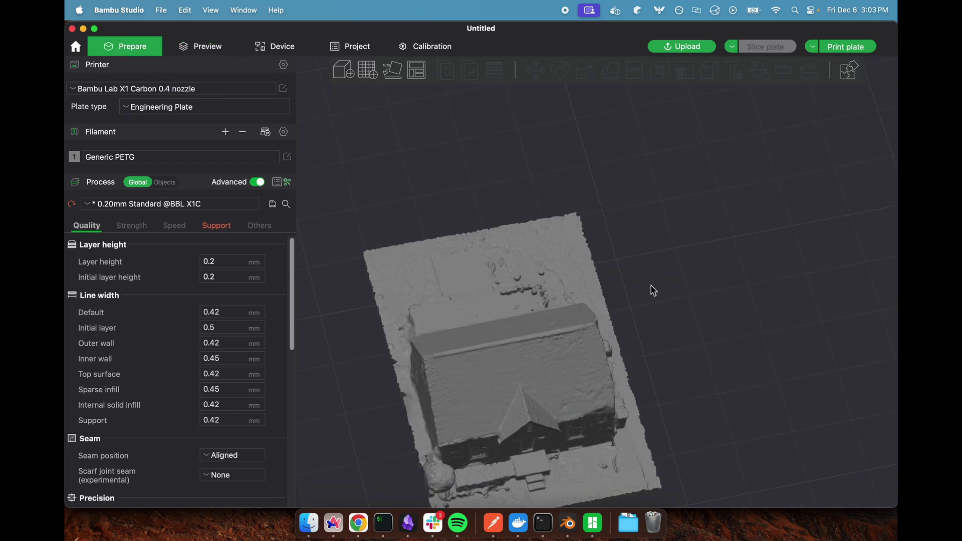
right_click_drag(651, 290, 714, 180)
left_click_drag(714, 180, 741, 303)
left_click(561, 176)
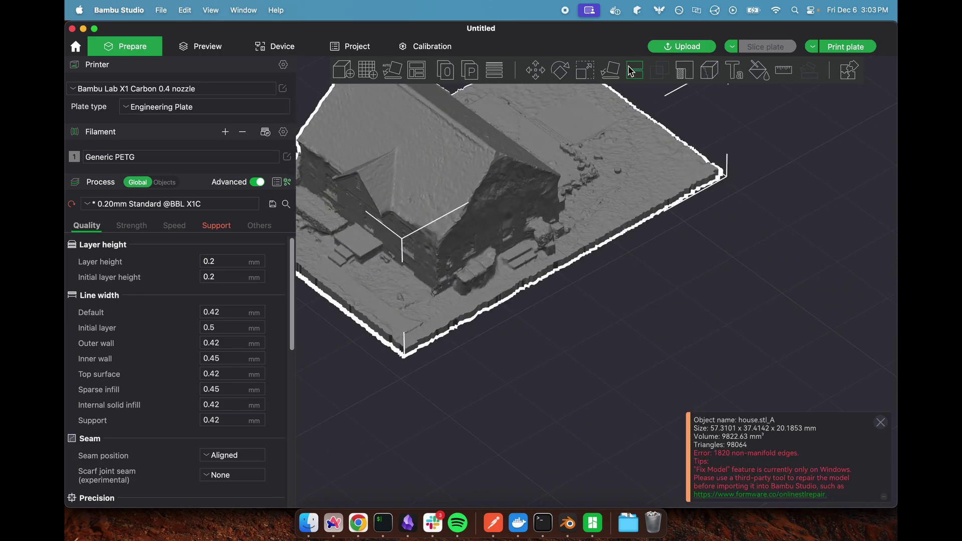
left_click(634, 70)
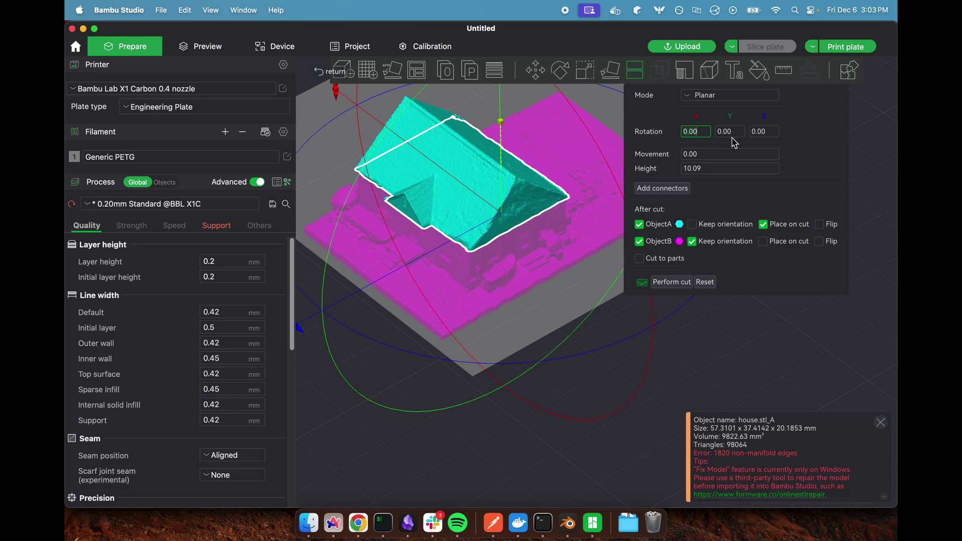
type("90")
key("Return")
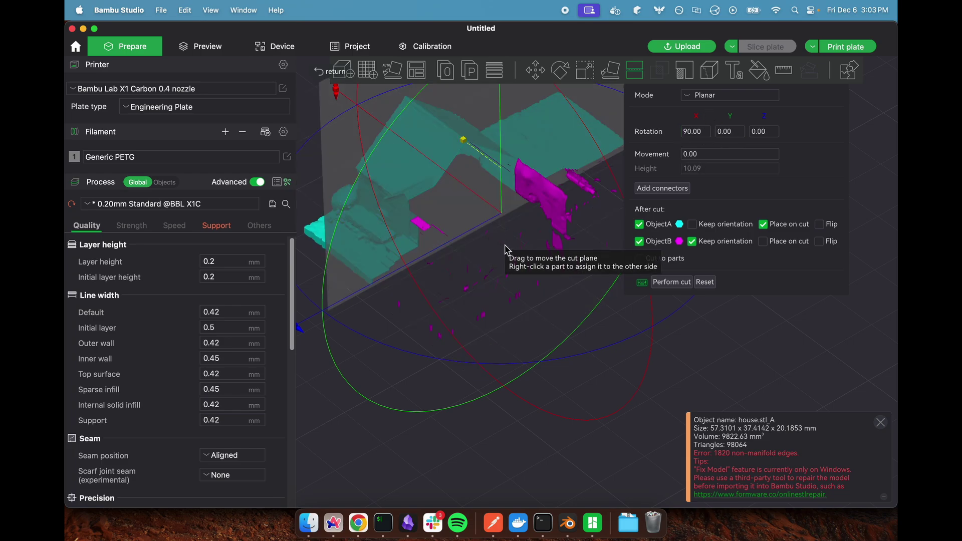
Step: Move the vertical cut plane to the ragged base edge beside the gable end and perform the cut
right_click_drag(508, 244, 478, 283)
left_click_drag(720, 366, 726, 366)
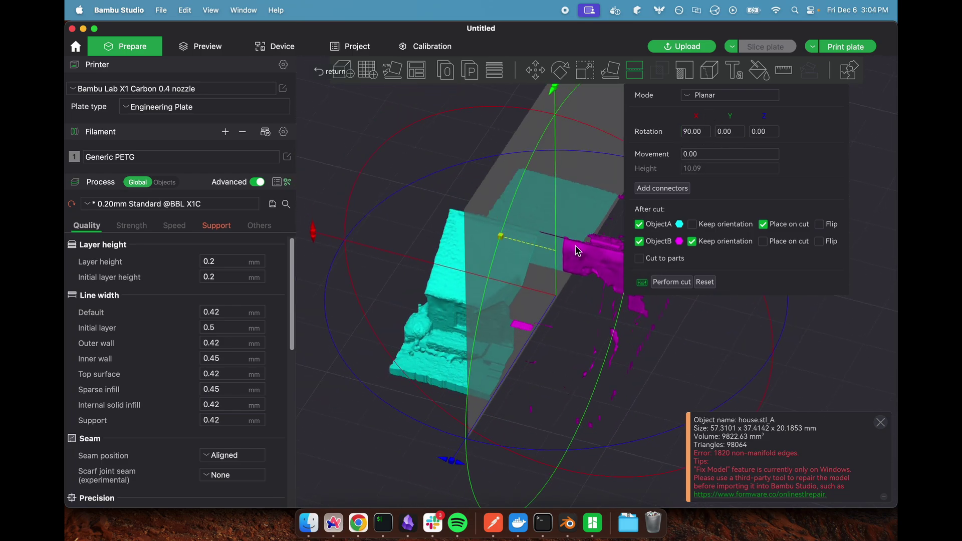
left_click_drag(503, 235, 608, 278)
mouse_move(830, 325)
left_mouse_down()
mouse_move(811, 335)
mouse_move(823, 338)
left_mouse_up()
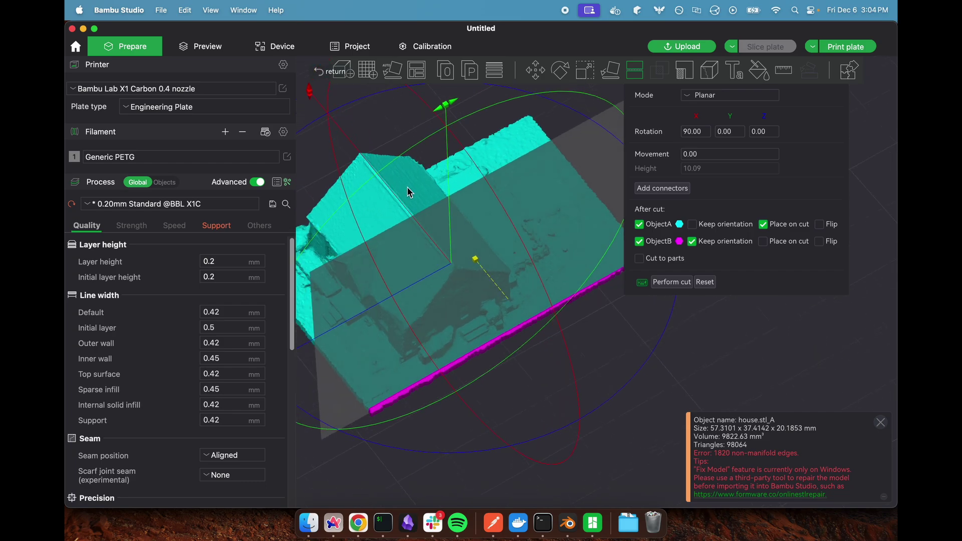
left_click(677, 281)
Step: Lay the trimmed, upright house back on the build plate using the flat underside of its base
left_click_drag(666, 312, 615, 304)
left_click(709, 314)
left_click(615, 305)
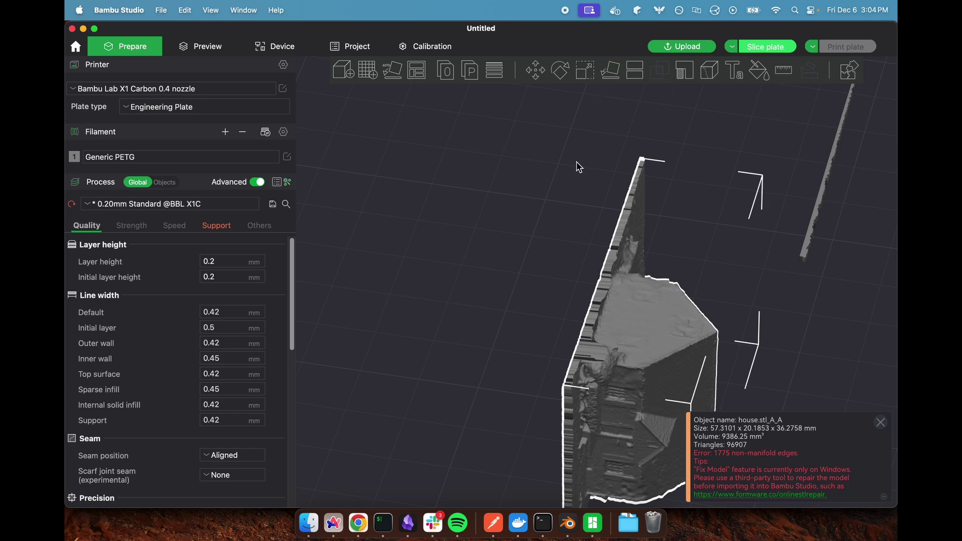
scroll(578, 167, "down", 3)
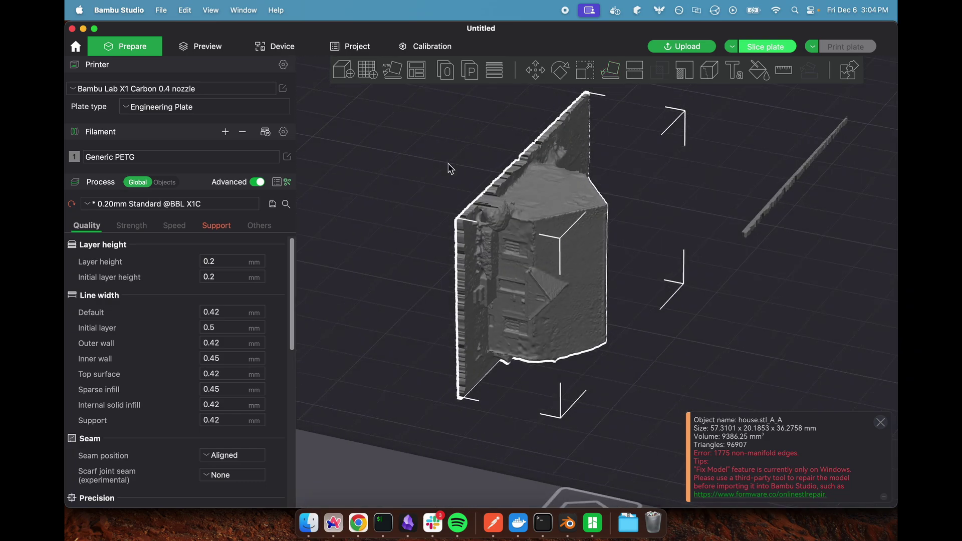
middle_click_drag(448, 162, 451, 199)
left_click(613, 69)
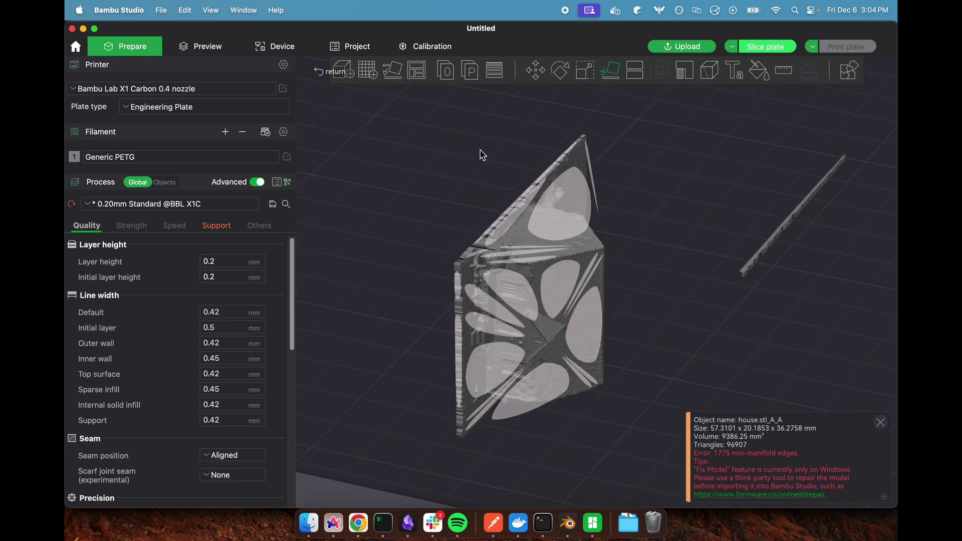
left_click_drag(482, 153, 513, 151)
right_click_drag(566, 175, 298, 169)
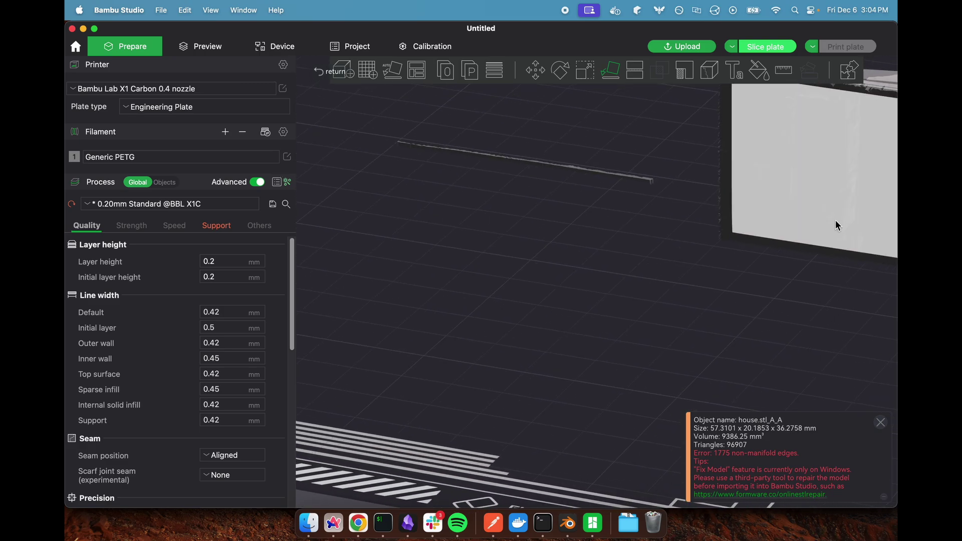
left_click(835, 221)
left_click(627, 212)
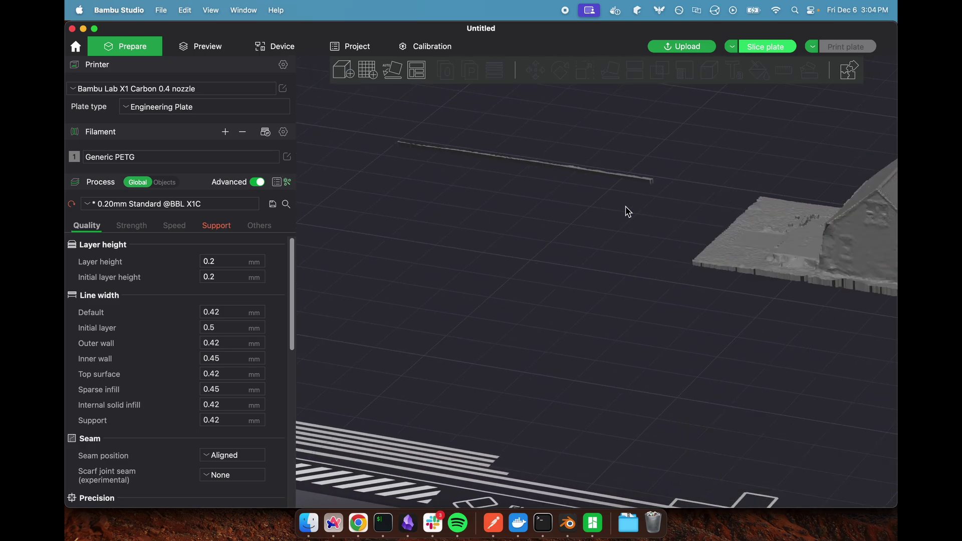
Step: Delete the thin cut-off edge strip and check the remaining house on the plate
left_click(589, 170)
key("Delete")
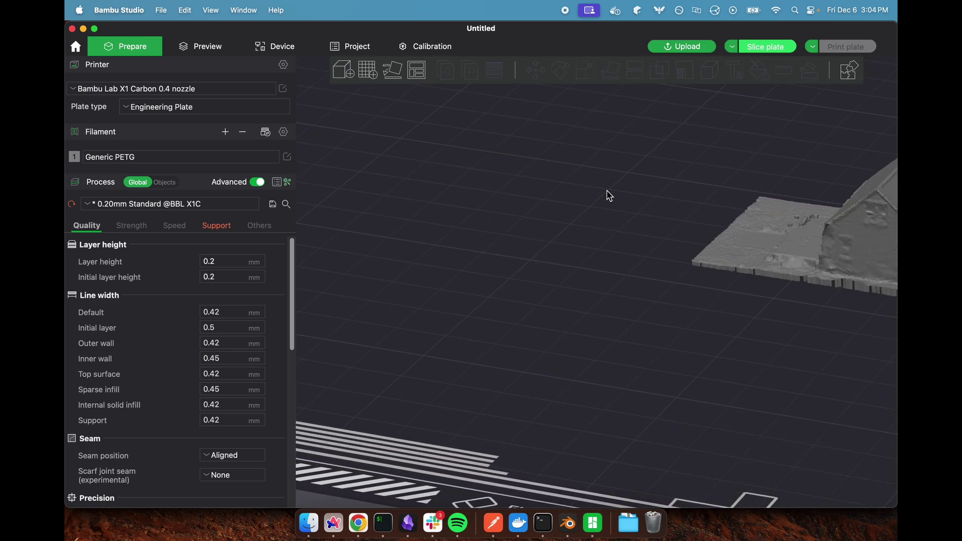
right_click_drag(609, 196, 324, 206)
left_click_drag(770, 199, 852, 189)
scroll(842, 189, "up", 5)
scroll(831, 187, "down", 2)
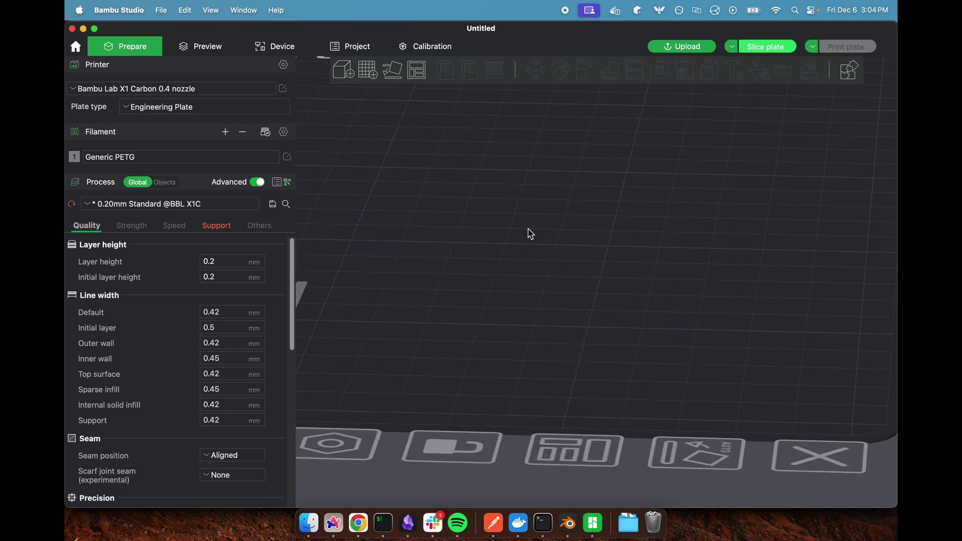
right_click_drag(528, 229, 791, 198)
left_click_drag(695, 221, 679, 223)
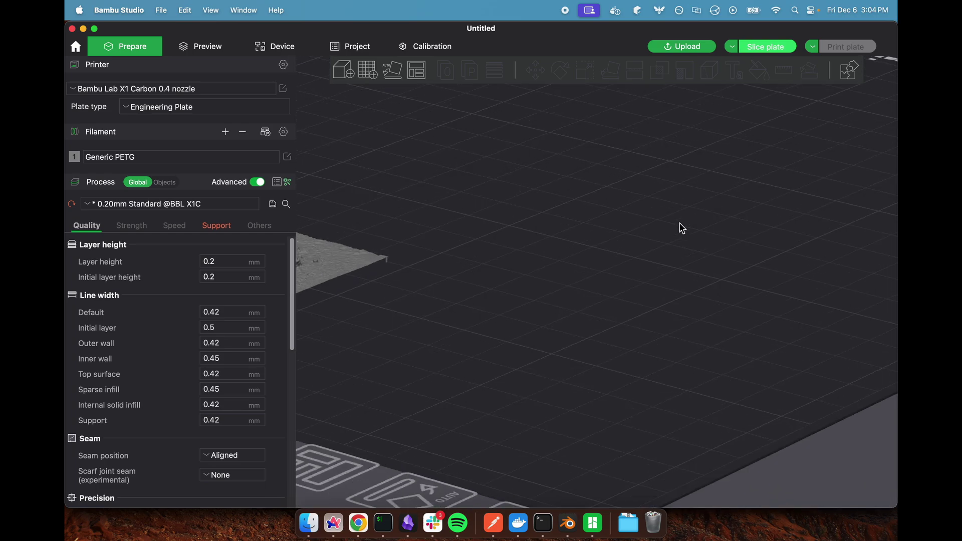
right_click_drag(483, 247, 782, 203)
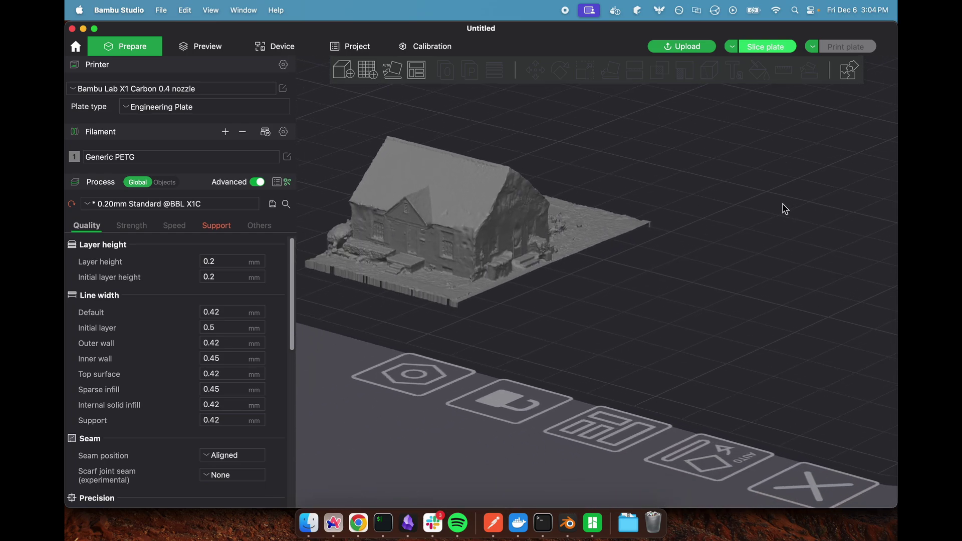
Step: Slice the plate with the trimmed house and inspect the supports around its base
left_click(755, 47)
left_click_drag(528, 298, 430, 185)
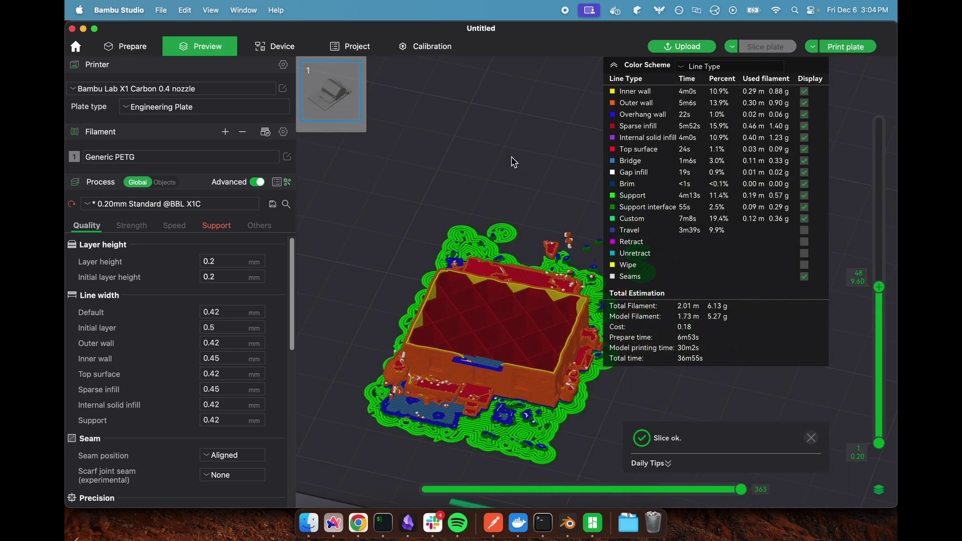
left_click_drag(511, 159, 474, 86)
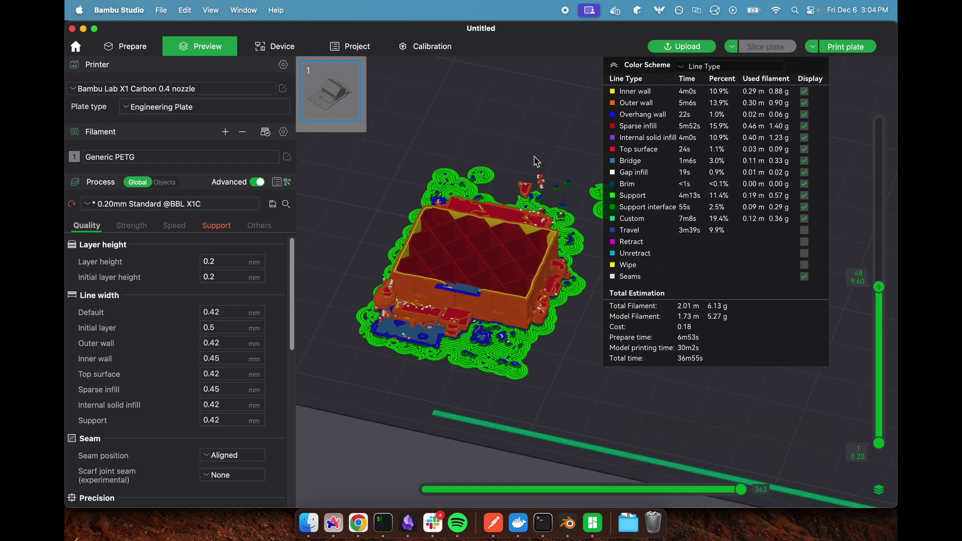
Step: Return to the editable model and examine how the trimmed house's base sits on the build plate
key("Tab")
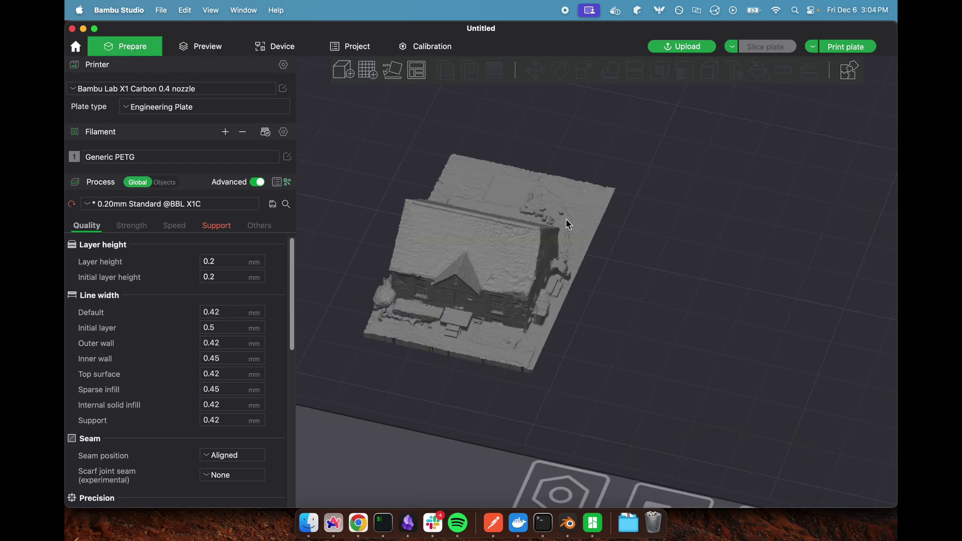
scroll(613, 214, "up", 2)
scroll(612, 216, "down", 1)
left_click_drag(609, 301, 598, 292)
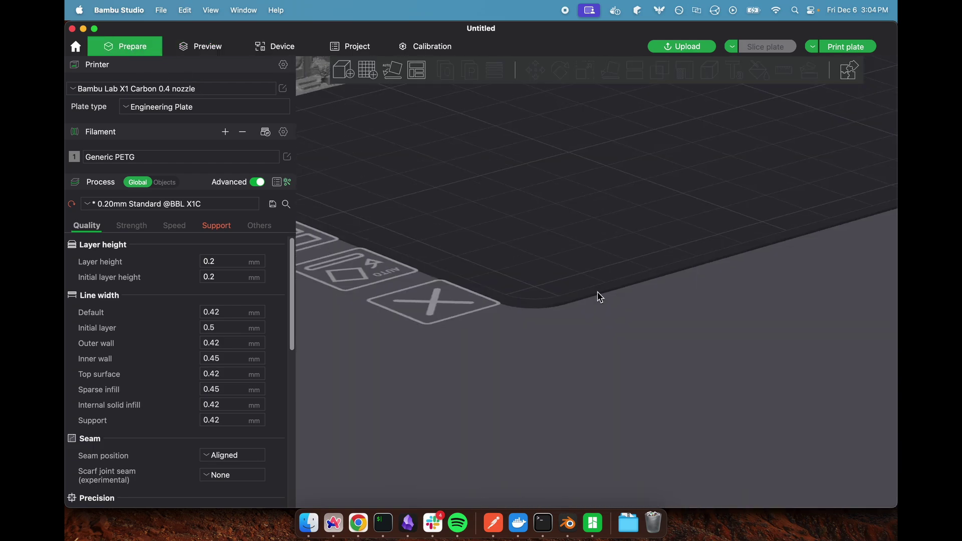
left_click_drag(535, 234, 603, 372)
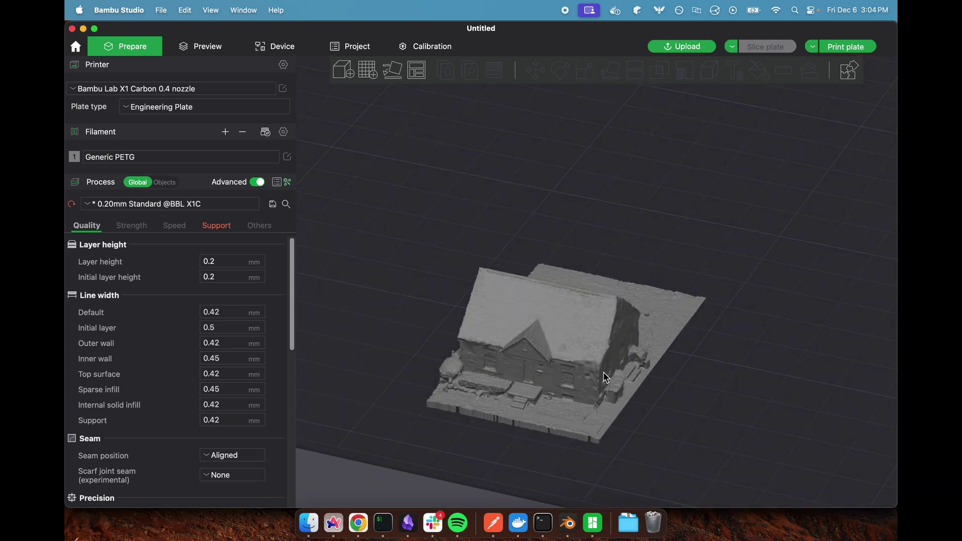
Step: Undo and redo the recent edits until only the trimmed house, without the cut-off strip, stands on the plate
left_click(653, 337)
left_click_drag(797, 212, 781, 228)
left_click(776, 232)
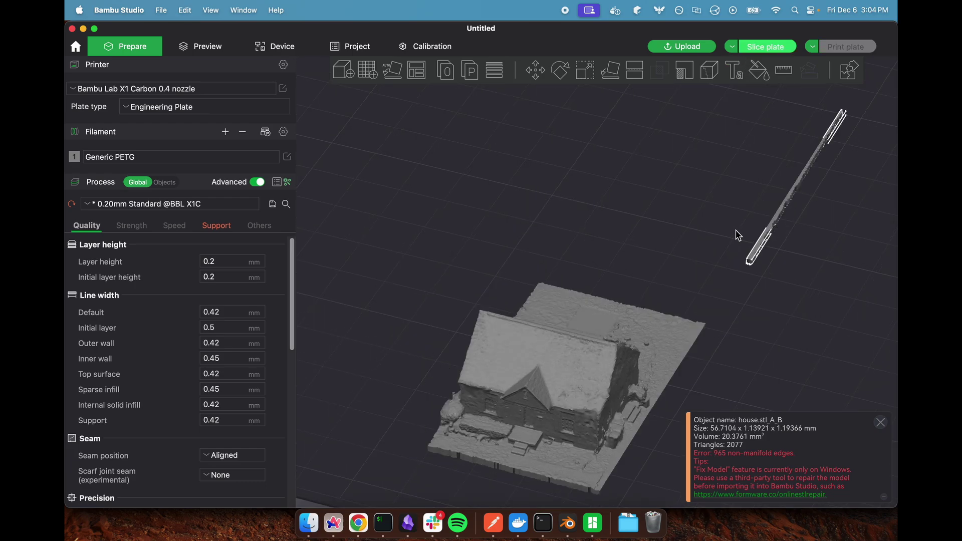
key("super+z")
key("super+shift+z")
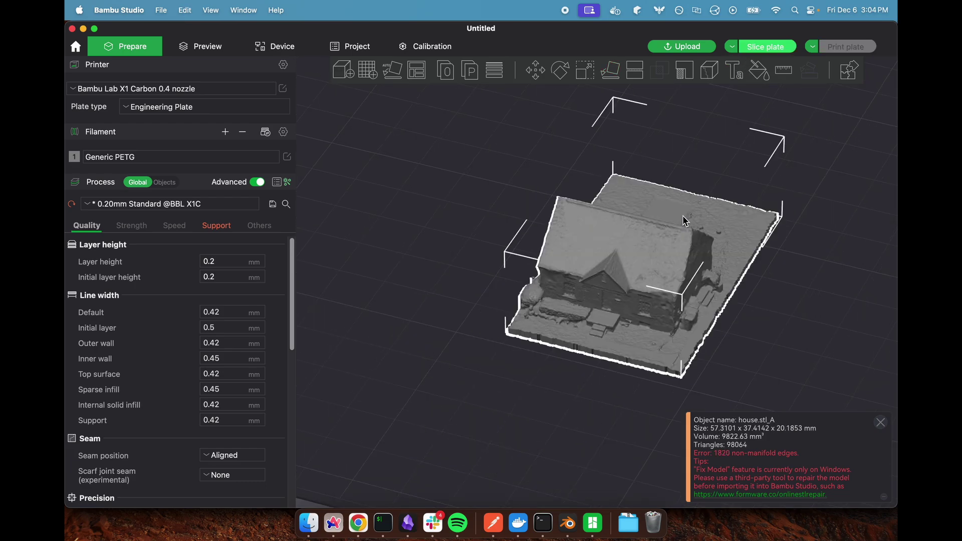
Step: Slice the plate with the 0.20 mm Standard preset and inspect the sliced layers of the house and its ground
left_click(800, 219)
left_click(767, 46)
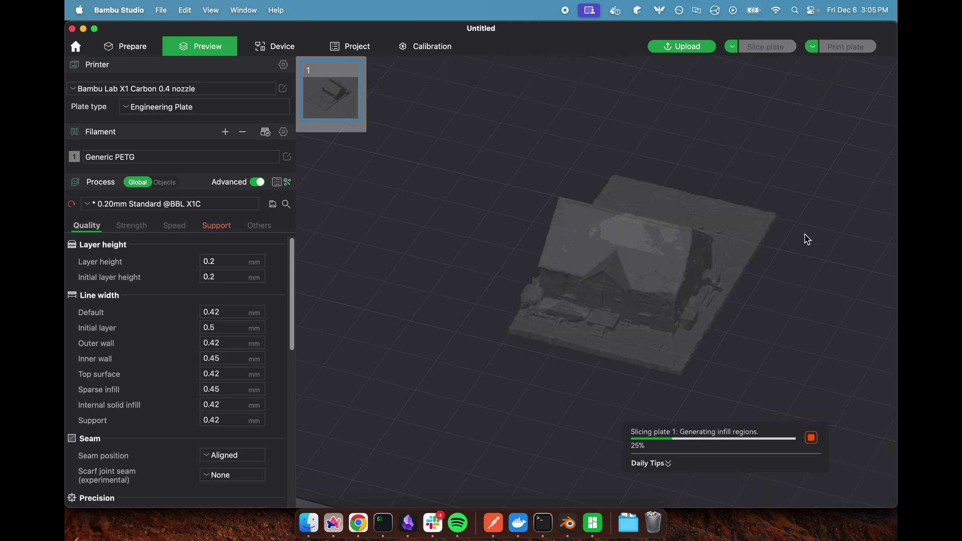
right_click_drag(395, 221, 299, 223)
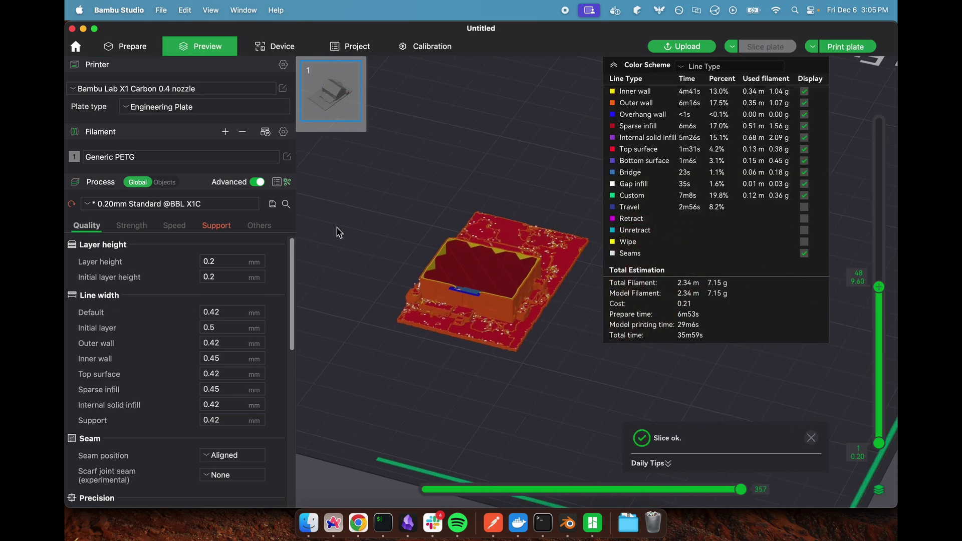
scroll(484, 260, "up", 5)
left_click_drag(525, 159, 518, 153)
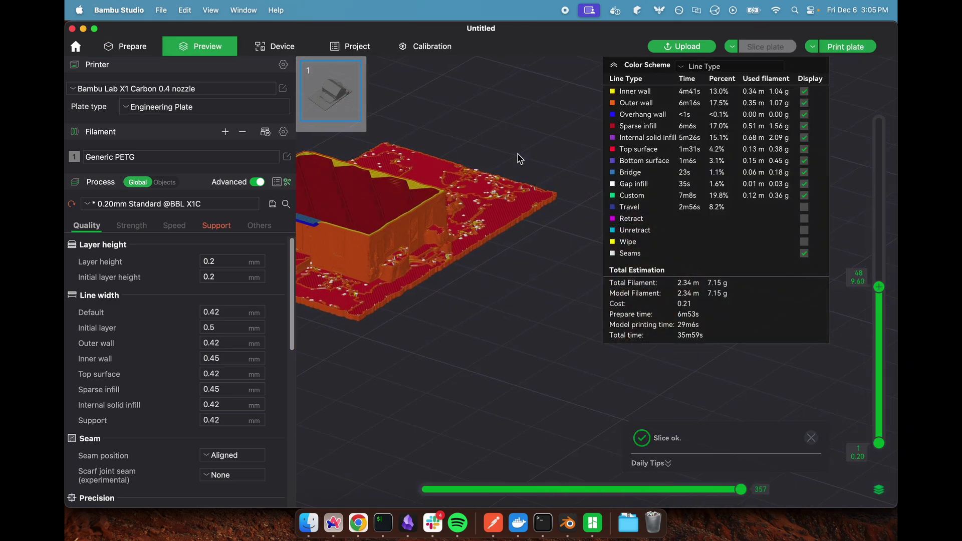
right_click_drag(518, 152, 643, 186)
left_click(158, 205)
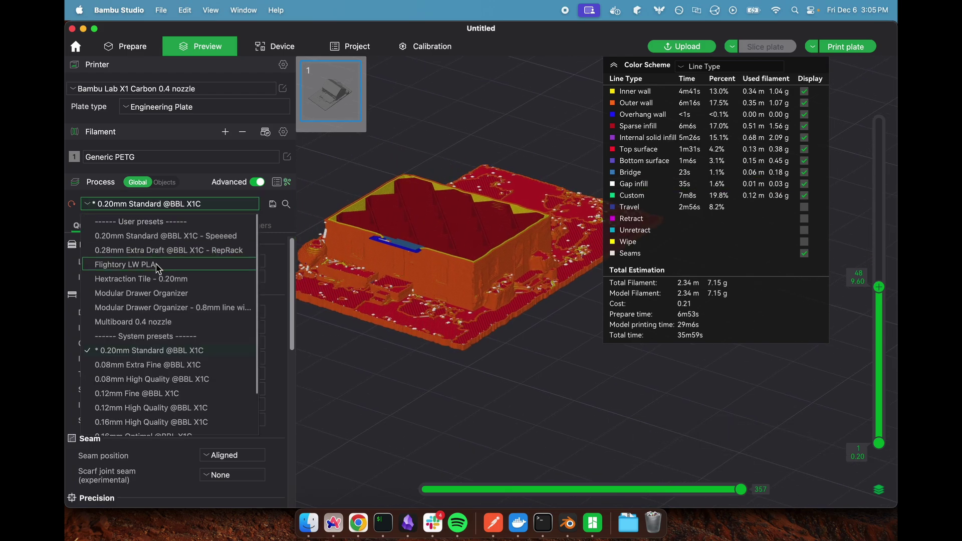
left_click(181, 393)
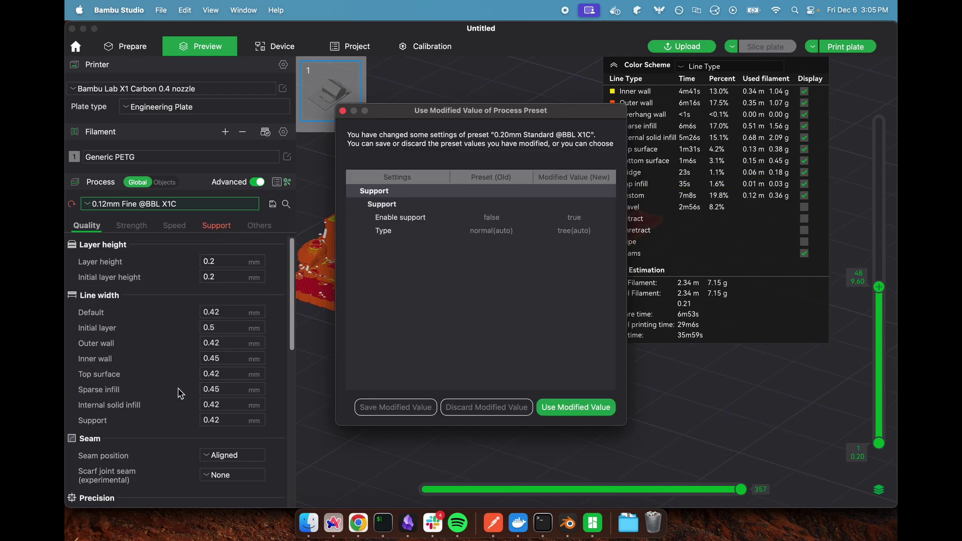
left_click(573, 406)
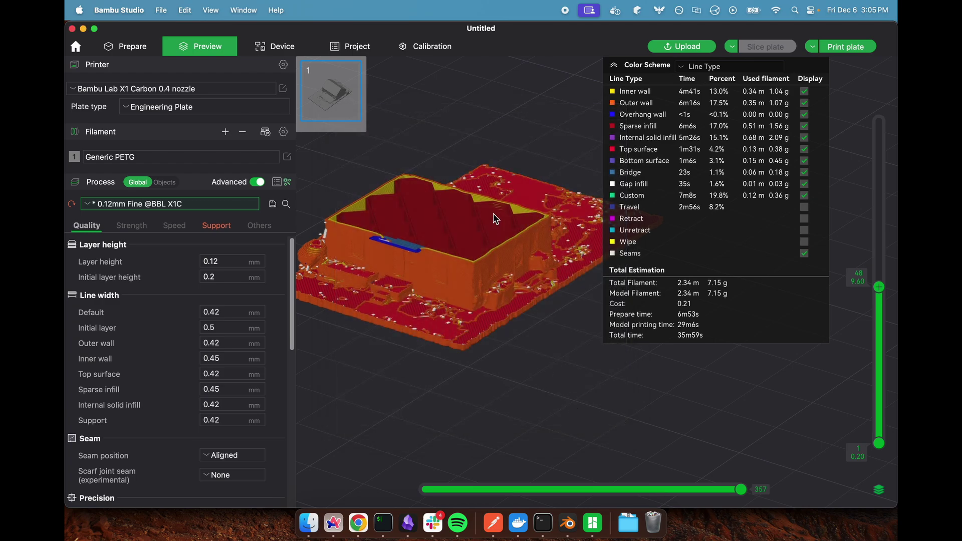
Step: Slice the plate with the 0.12 mm Fine preset and inspect the ground surface beside the house up close
left_click_drag(599, 140, 710, 163)
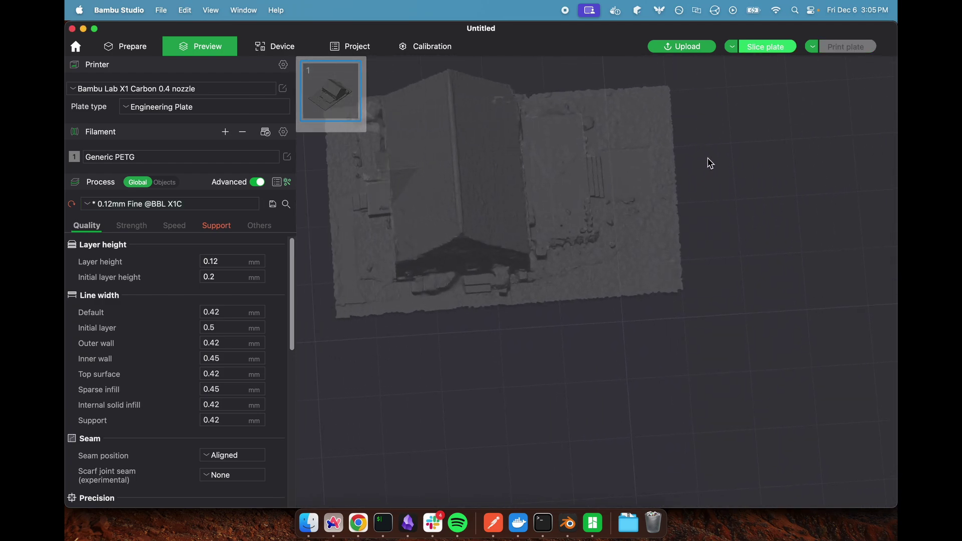
left_click(760, 51)
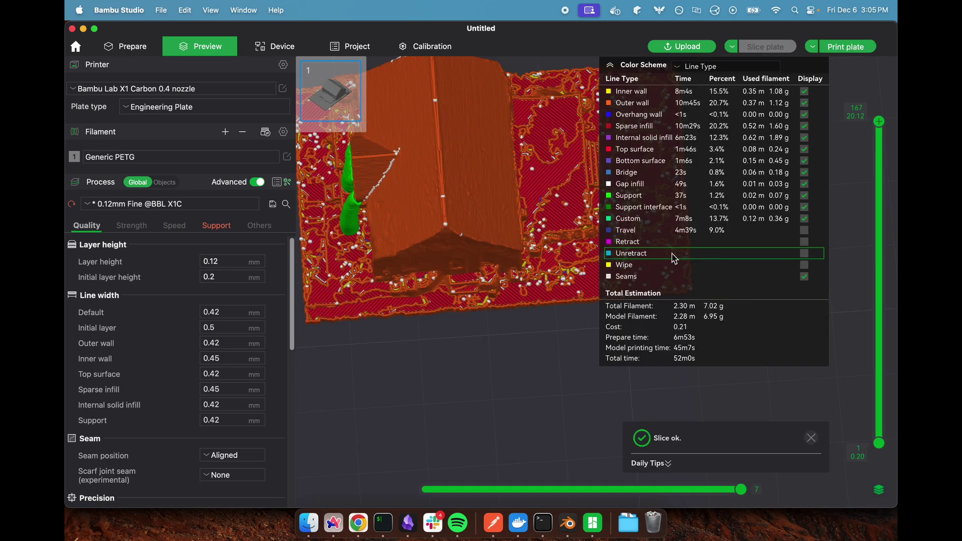
scroll(586, 273, "up", 10)
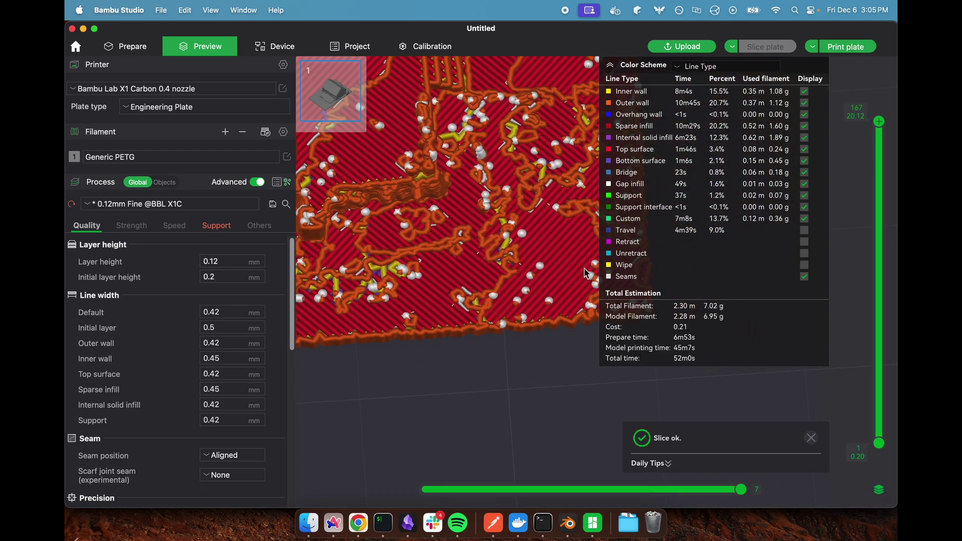
scroll(554, 260, "down", 4)
Step: Return to the editable model and scale the house uniformly to 300%
left_click(126, 46)
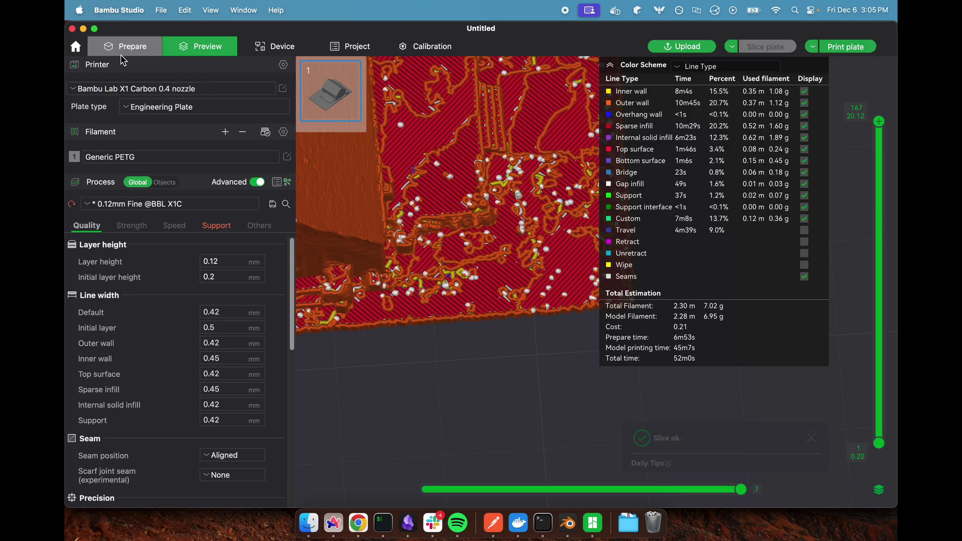
left_click(594, 74)
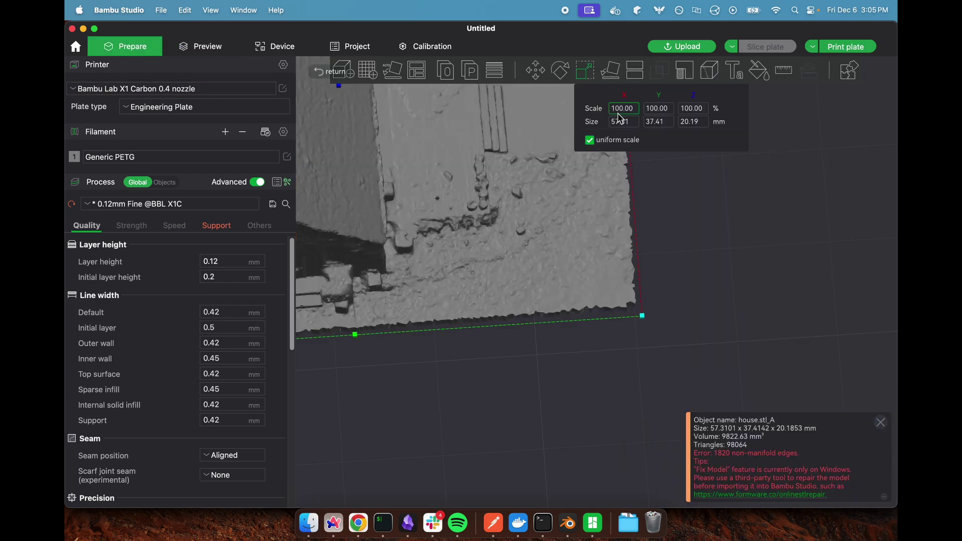
left_click(625, 111)
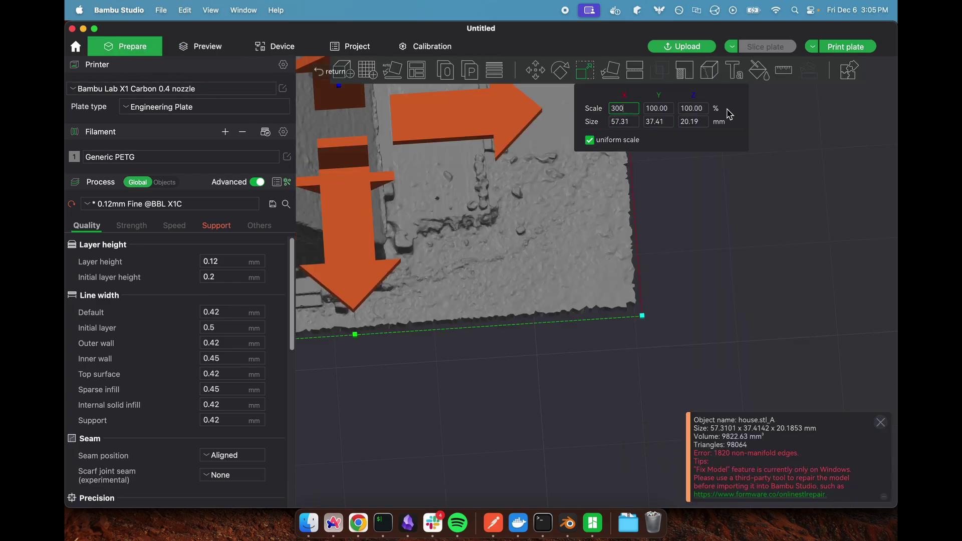
key("Return")
scroll(729, 270, "down", 5)
scroll(732, 288, "up", 2)
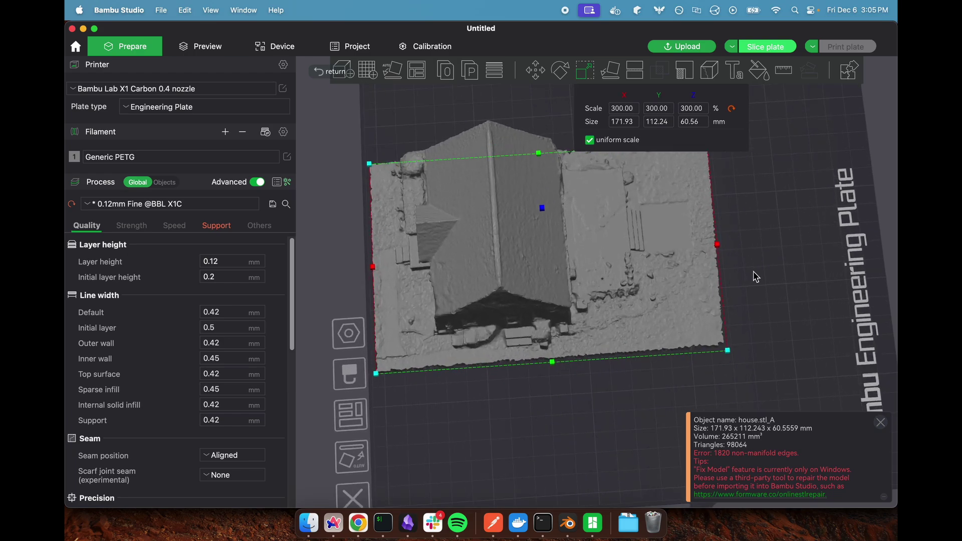
Step: Auto-arrange the enlarged house on the plate and slice it
left_click(755, 276)
key("a")
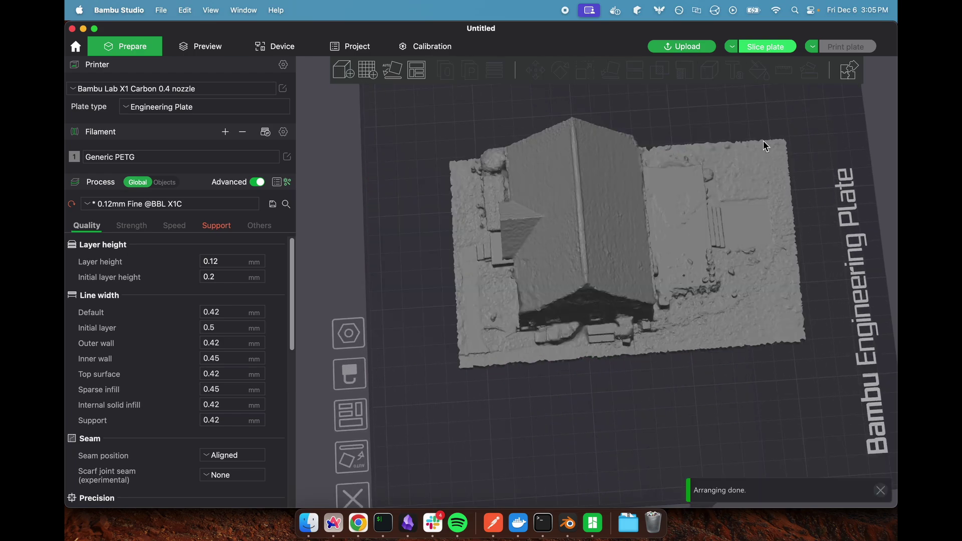
left_click(767, 47)
left_click_drag(797, 244, 773, 248)
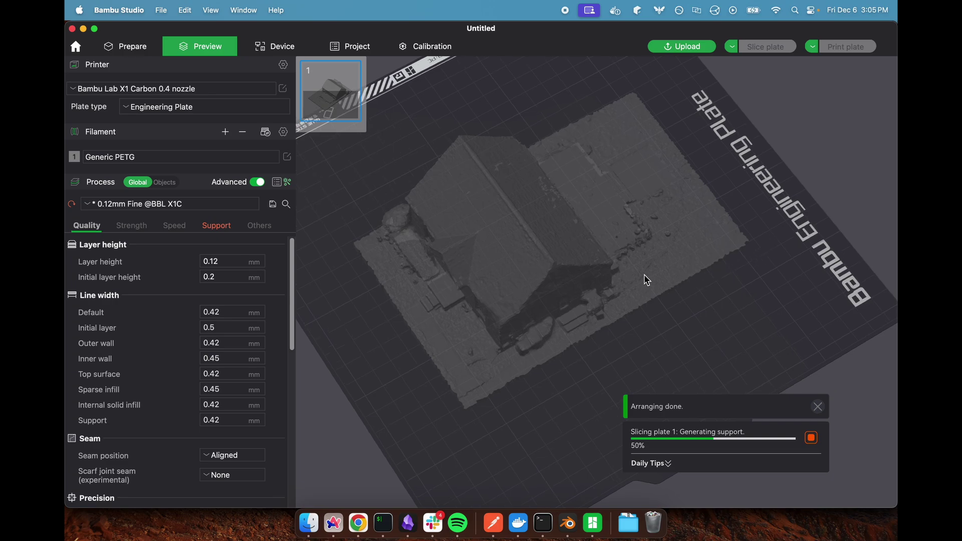
scroll(659, 289, "up", 5)
left_click_drag(752, 316, 754, 316)
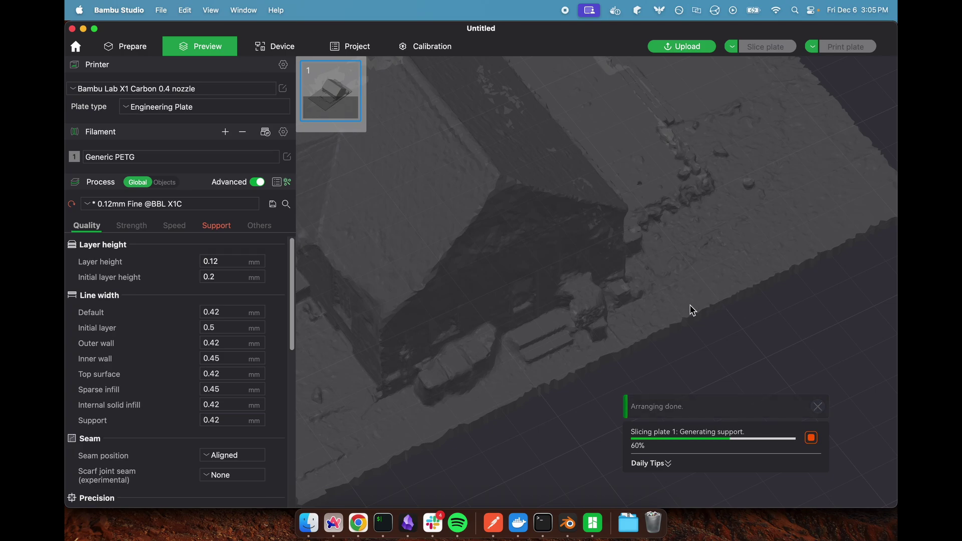
left_click_drag(691, 339, 609, 362)
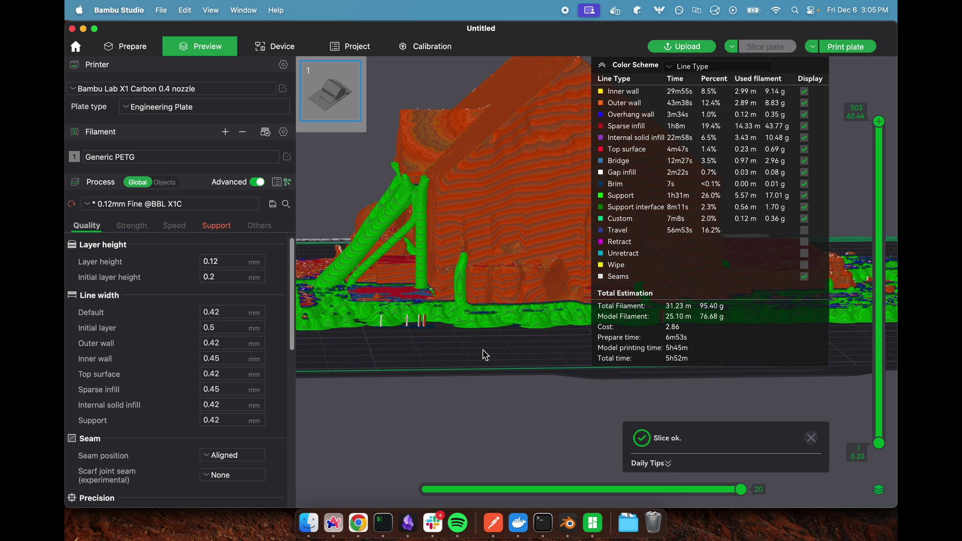
Step: Inspect the sliced house for supports under the ground slab, around the rear terrace and below the front gable
left_click_drag(484, 351, 295, 335)
scroll(510, 324, "up", 9)
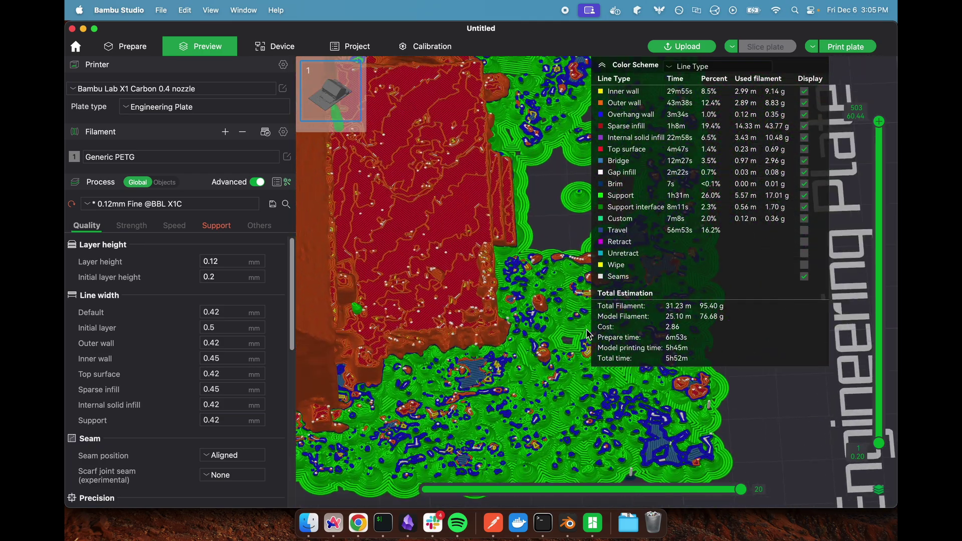
scroll(509, 324, "up", 1)
scroll(510, 326, "down", 3)
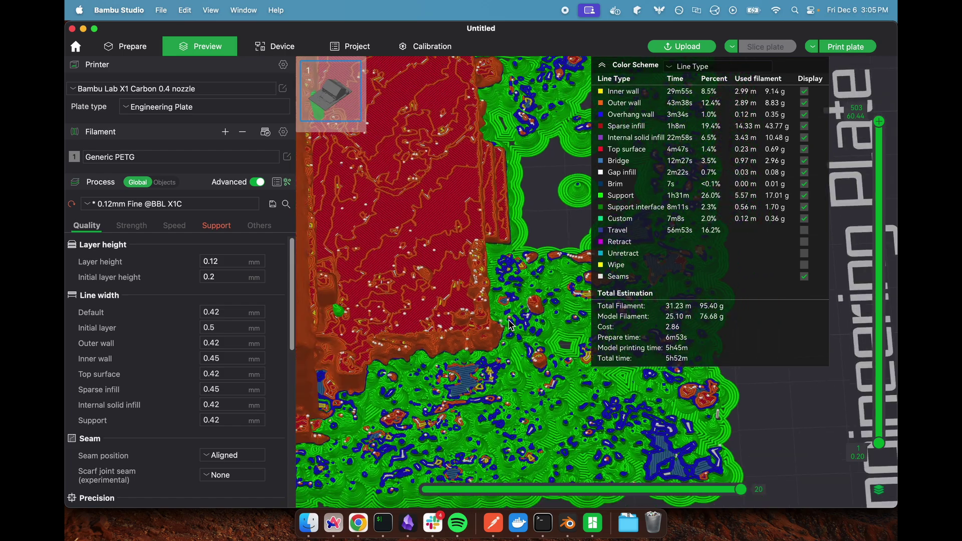
left_click_drag(423, 220, 513, 318)
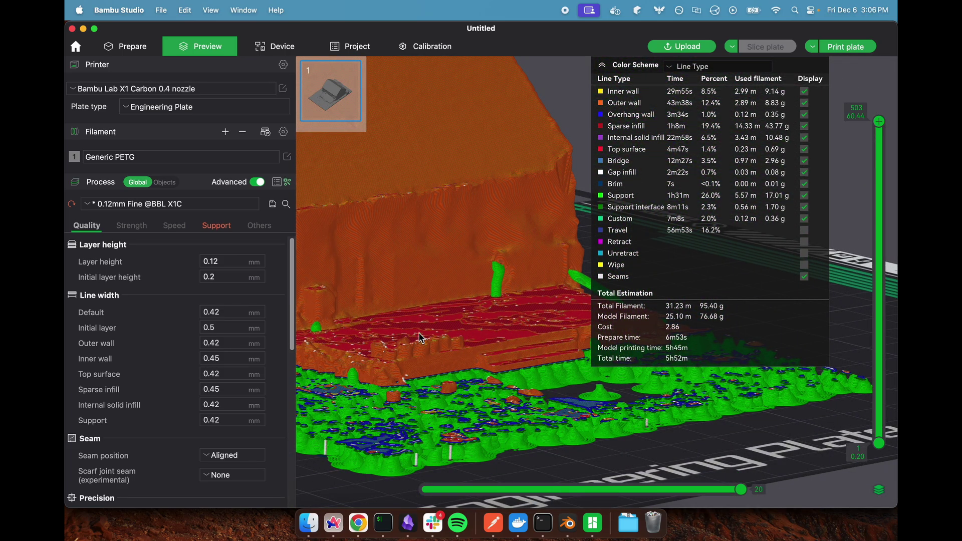
scroll(421, 338, "up", 5)
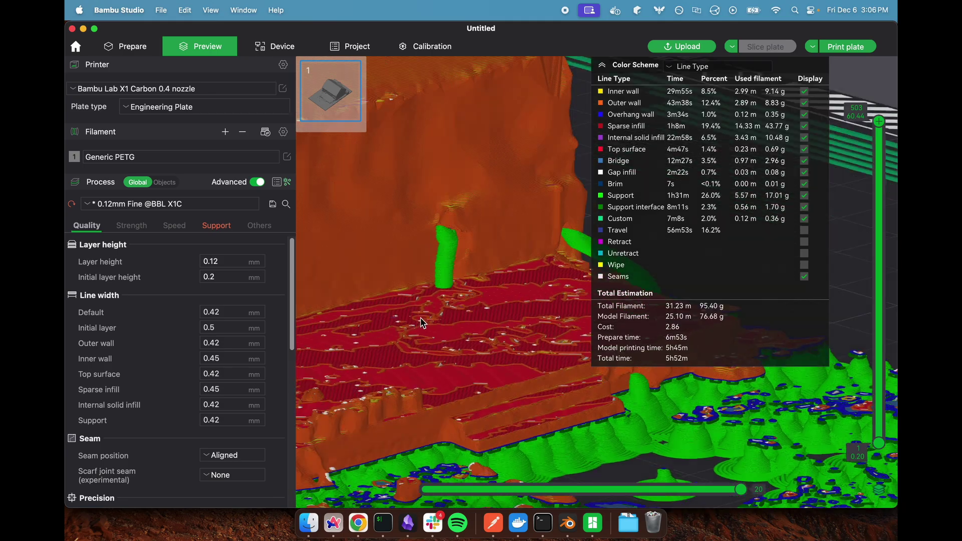
scroll(426, 326, "down", 10)
scroll(454, 328, "up", 5)
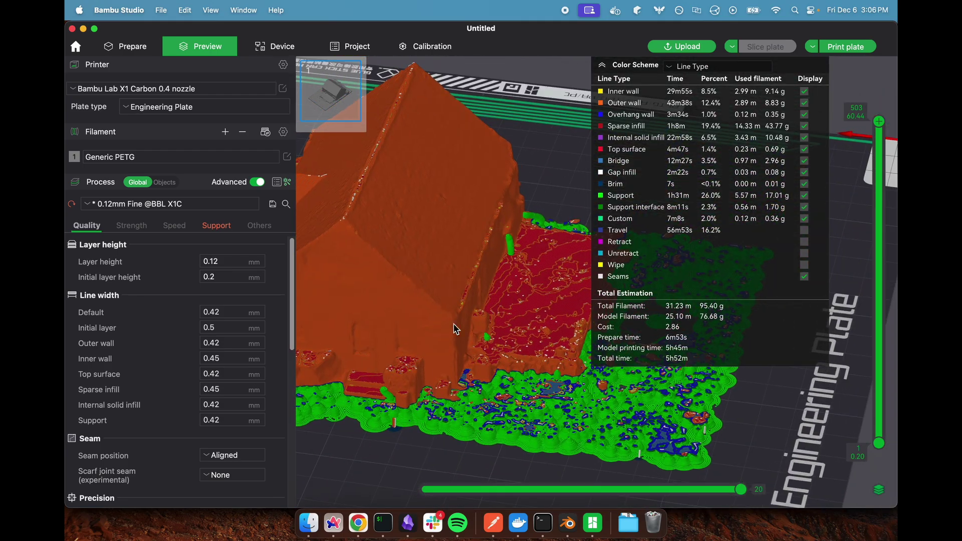
left_click_drag(473, 319, 495, 320)
left_click_drag(495, 326, 490, 367)
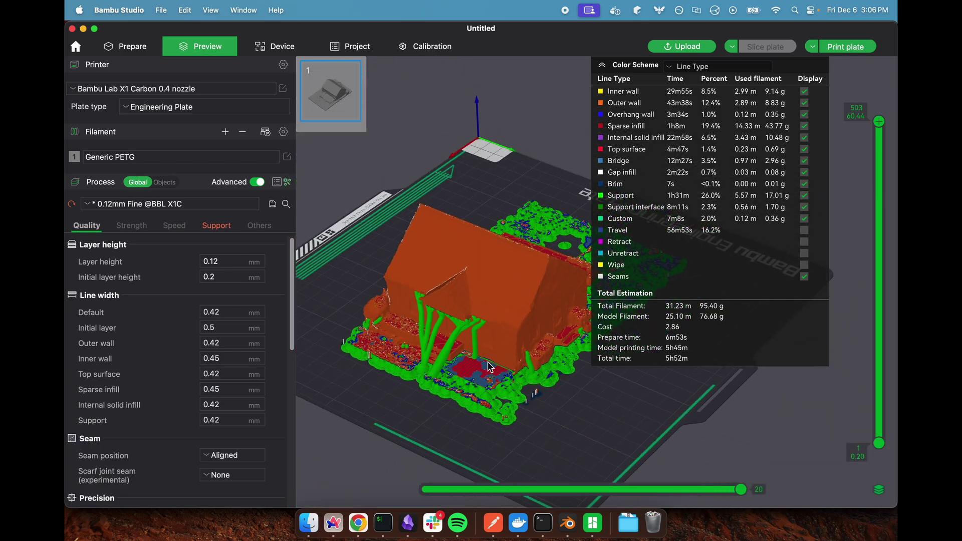
left_click(141, 204)
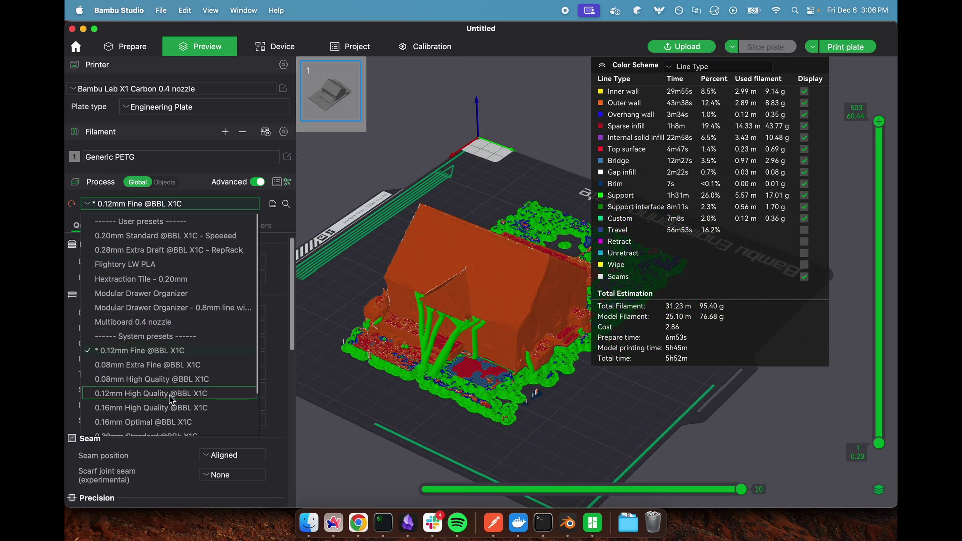
left_click(359, 330)
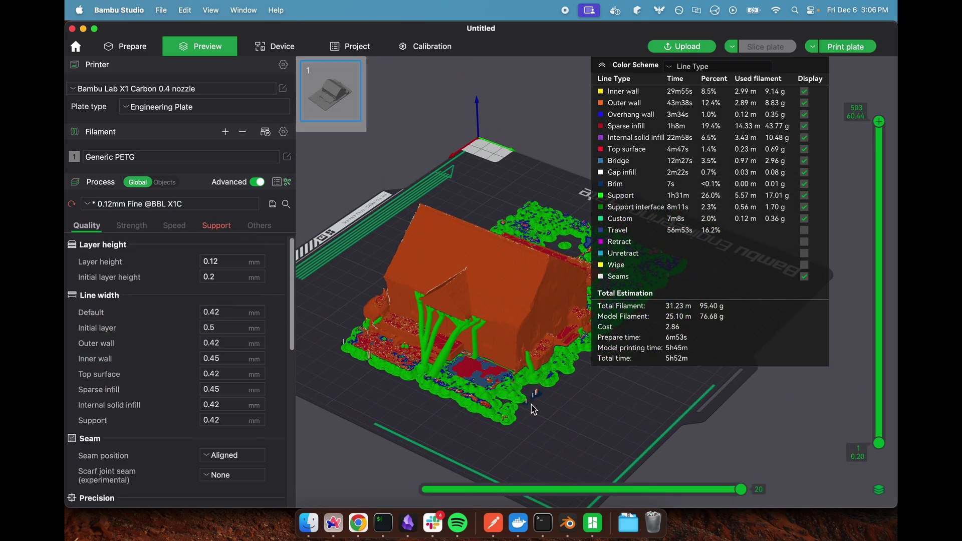
Step: Return to the editable model and examine the enlarged house's ground slab and its edges on the plate
left_click(132, 51)
mouse_move(638, 334)
left_mouse_down()
mouse_move(629, 338)
mouse_move(646, 346)
left_mouse_up()
scroll(649, 350, "up", 6)
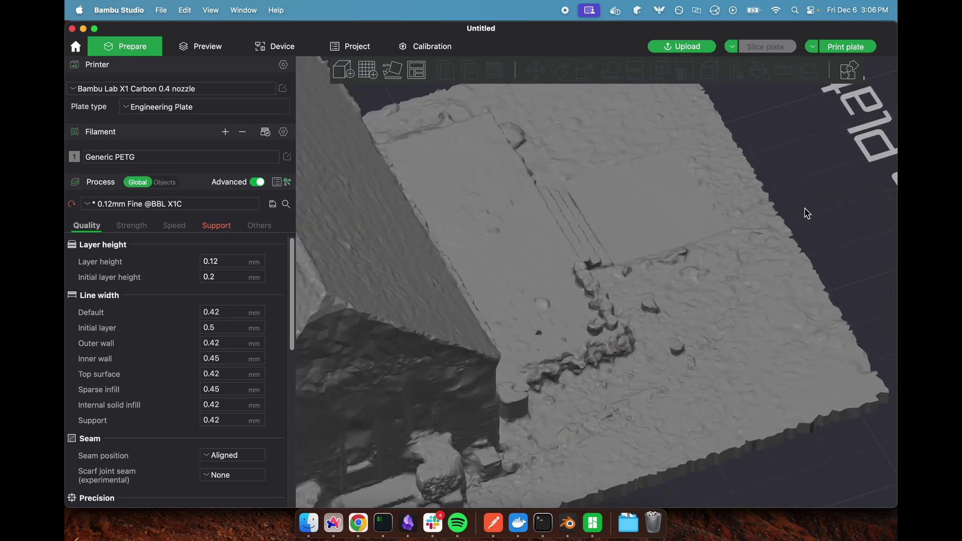
scroll(818, 206, "down", 5)
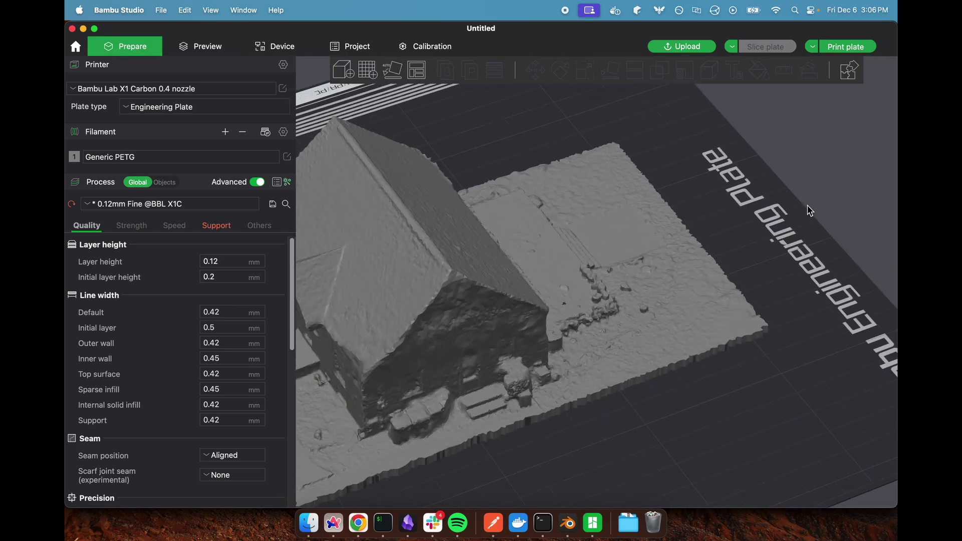
right_click_drag(737, 219, 794, 206)
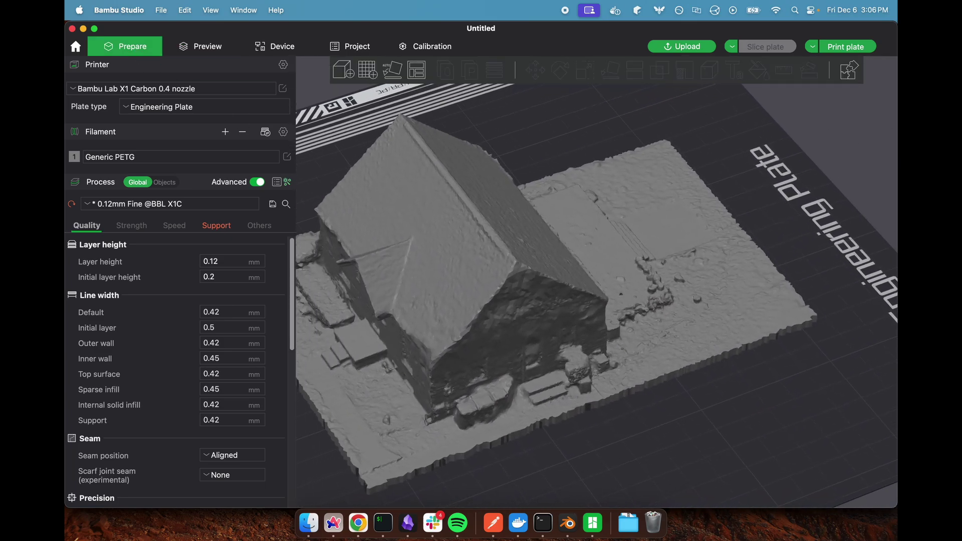